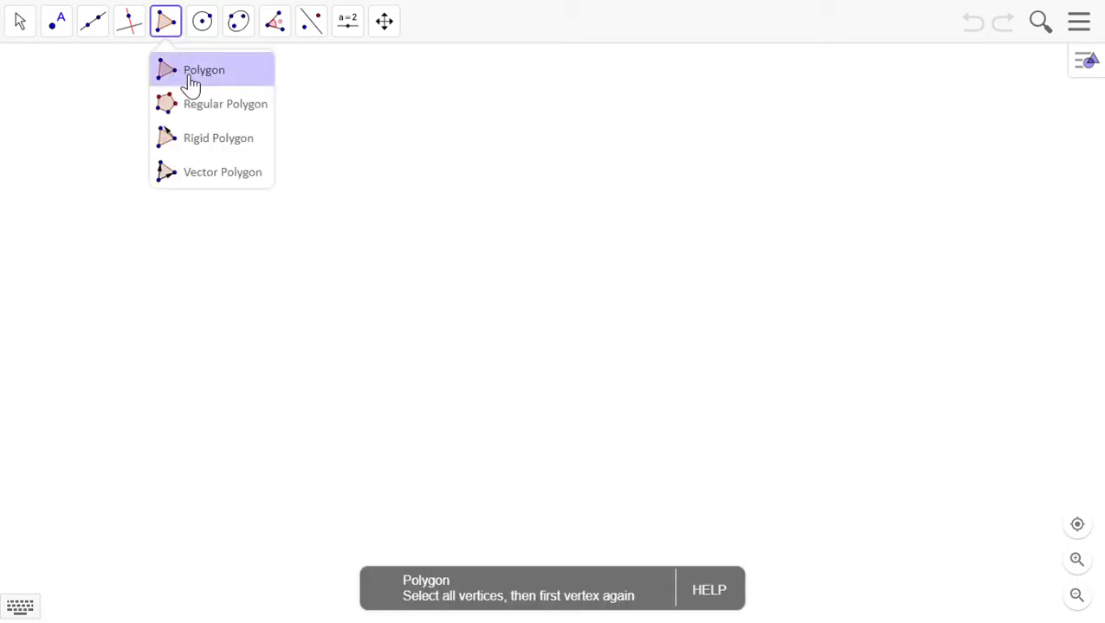
Step: Draw a triangle with the Polygon tool, closing it on its first vertex
click(191, 82)
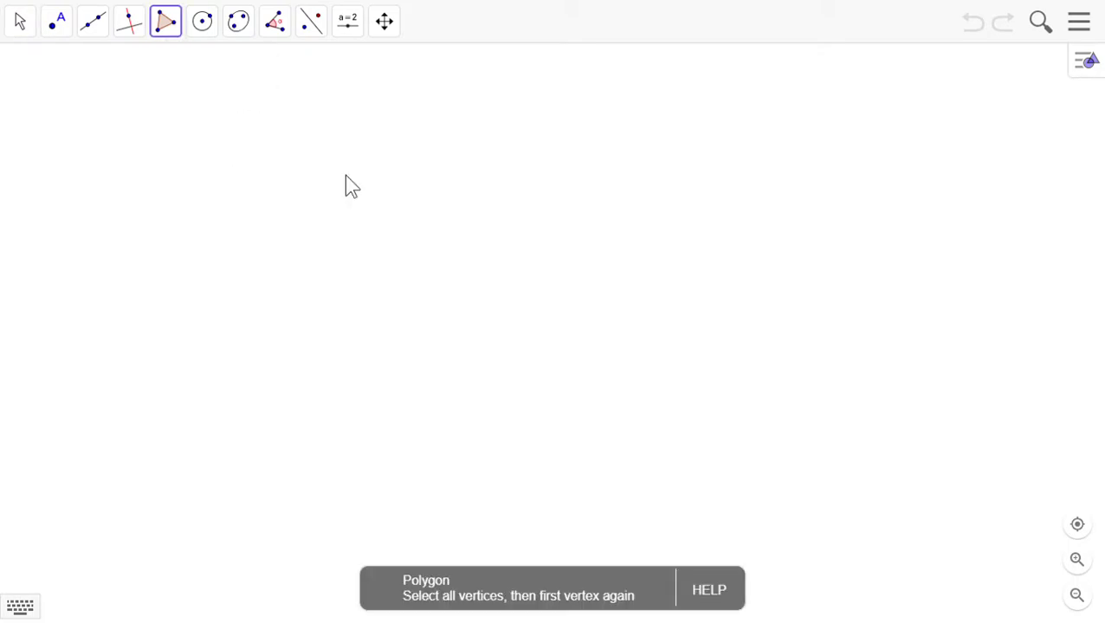
click(497, 193)
click(630, 371)
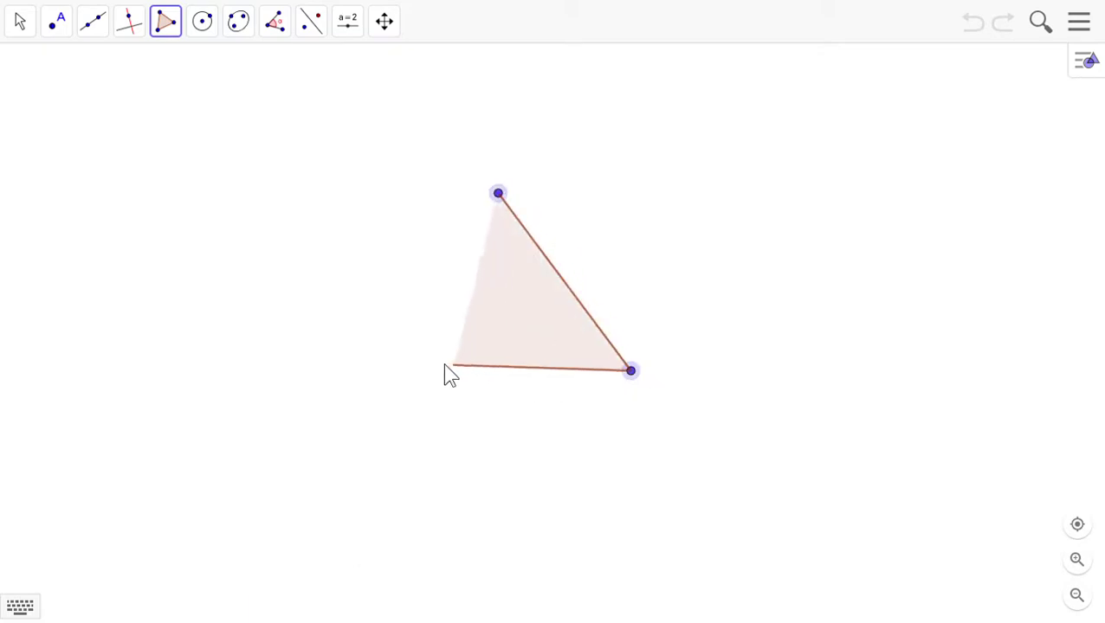
click(400, 370)
click(499, 195)
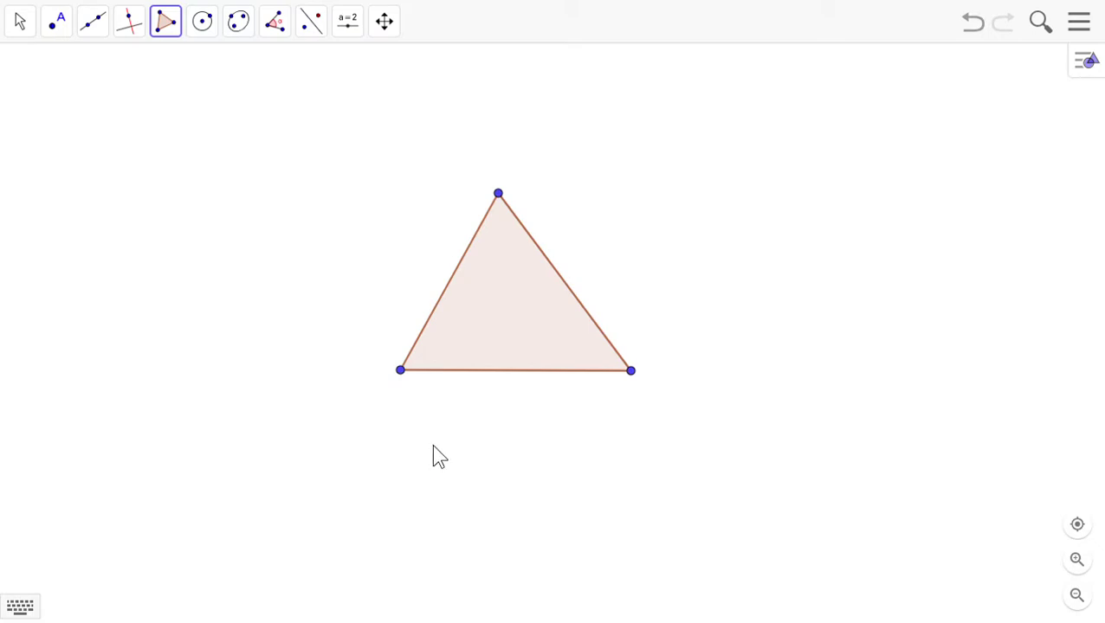
Step: Drag the bottom-left vertex down and the right vertex inward to make the triangle obtuse
click(21, 35)
click(37, 73)
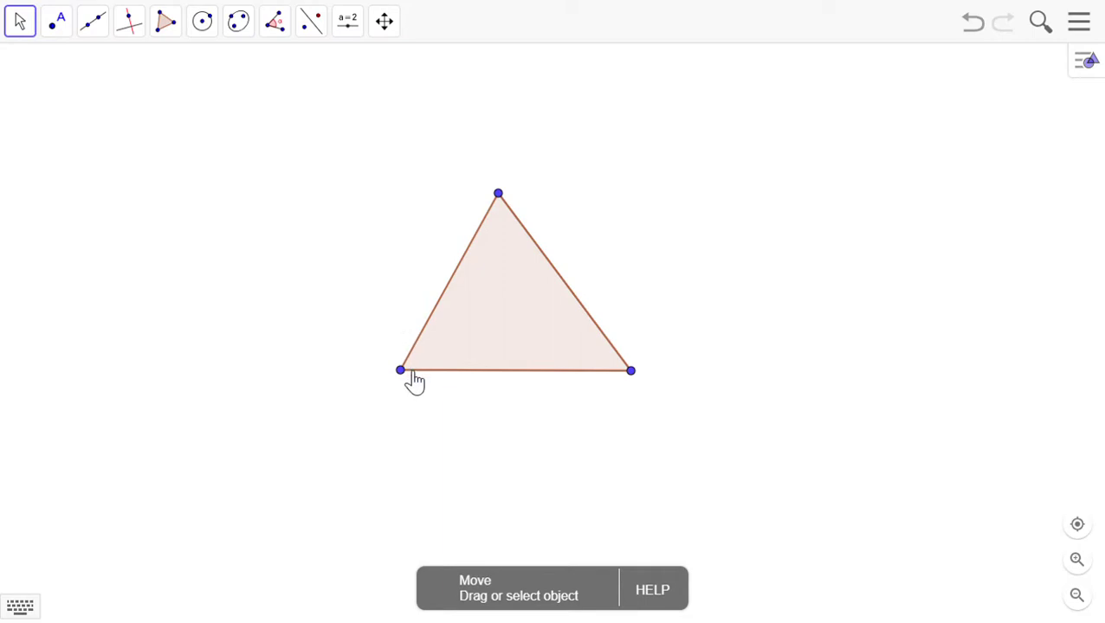
drag(402, 372, 366, 537)
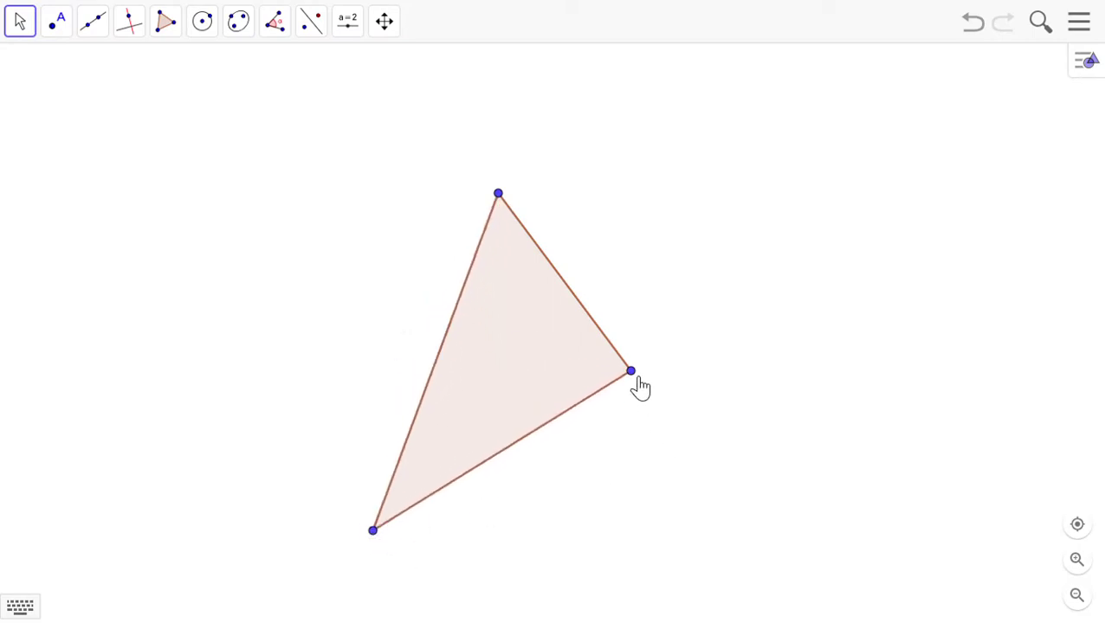
drag(631, 375, 595, 341)
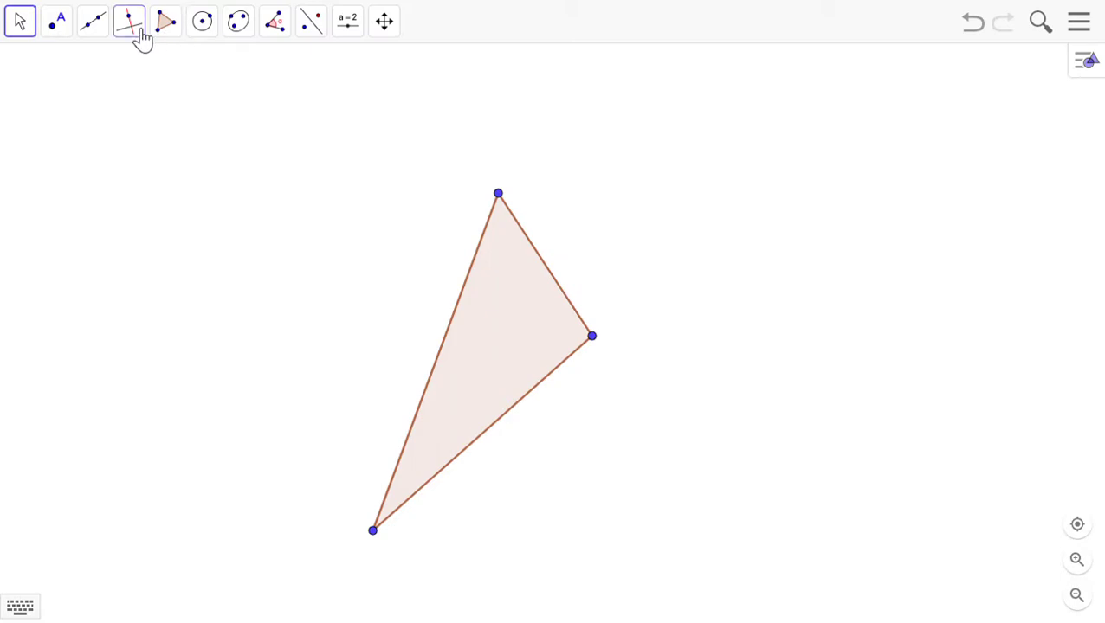
Step: Draw the bisector of the bottom vertex's angle with the Angle Bisector tool
click(142, 39)
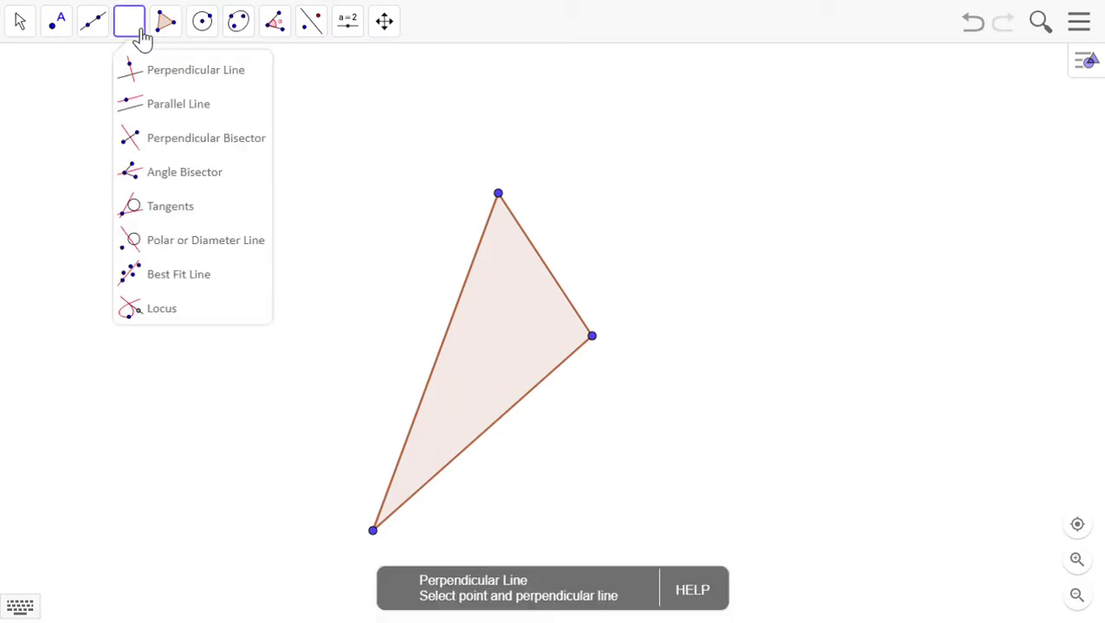
click(182, 172)
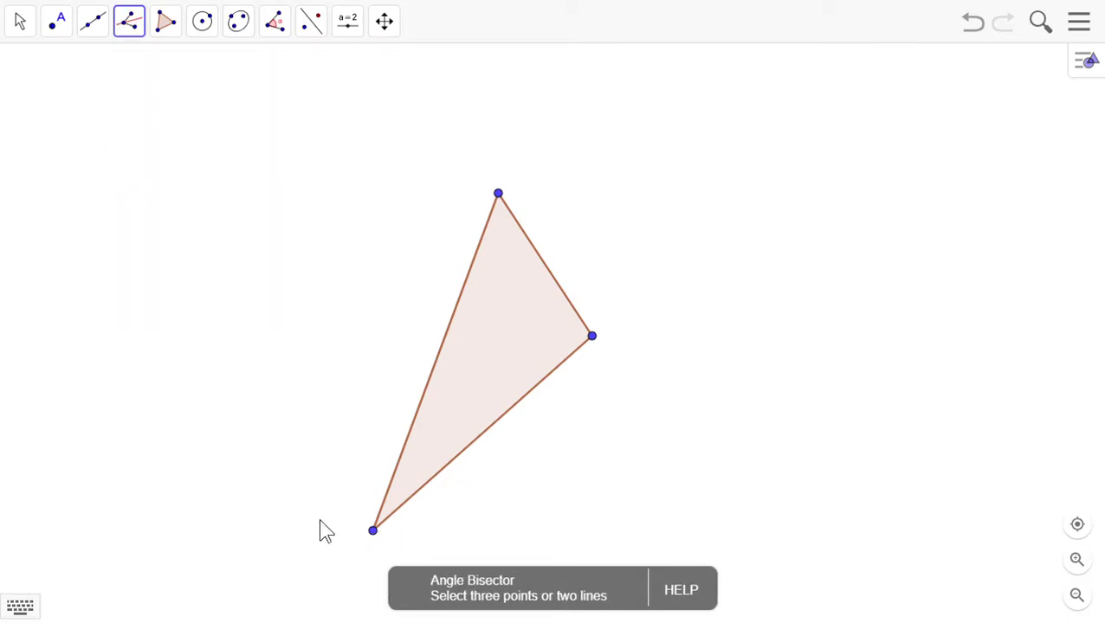
click(134, 24)
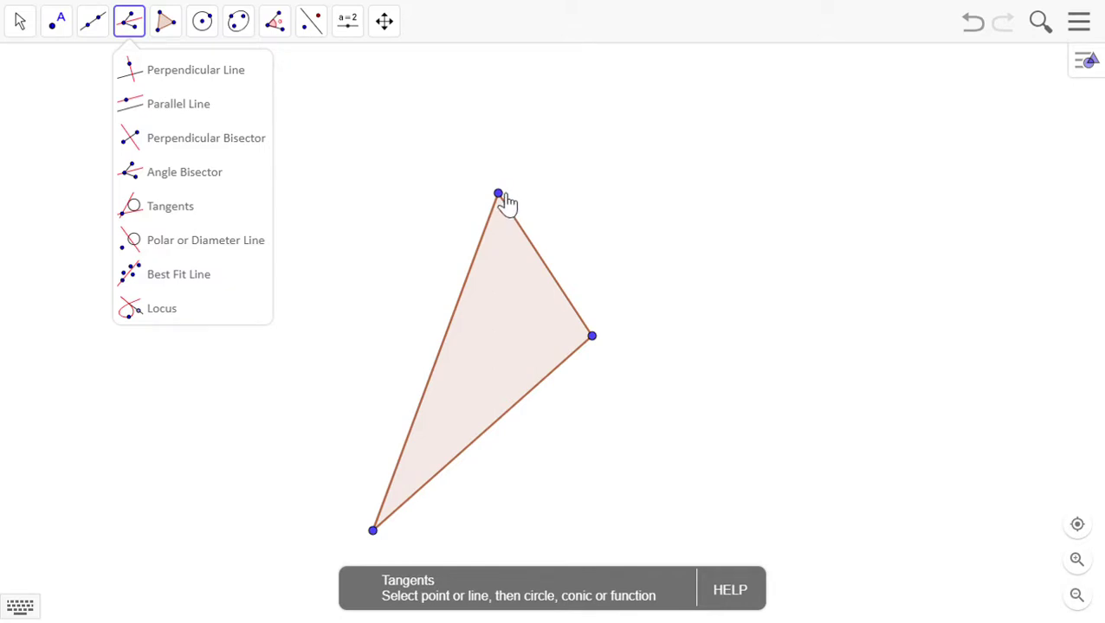
click(498, 193)
click(373, 530)
click(592, 337)
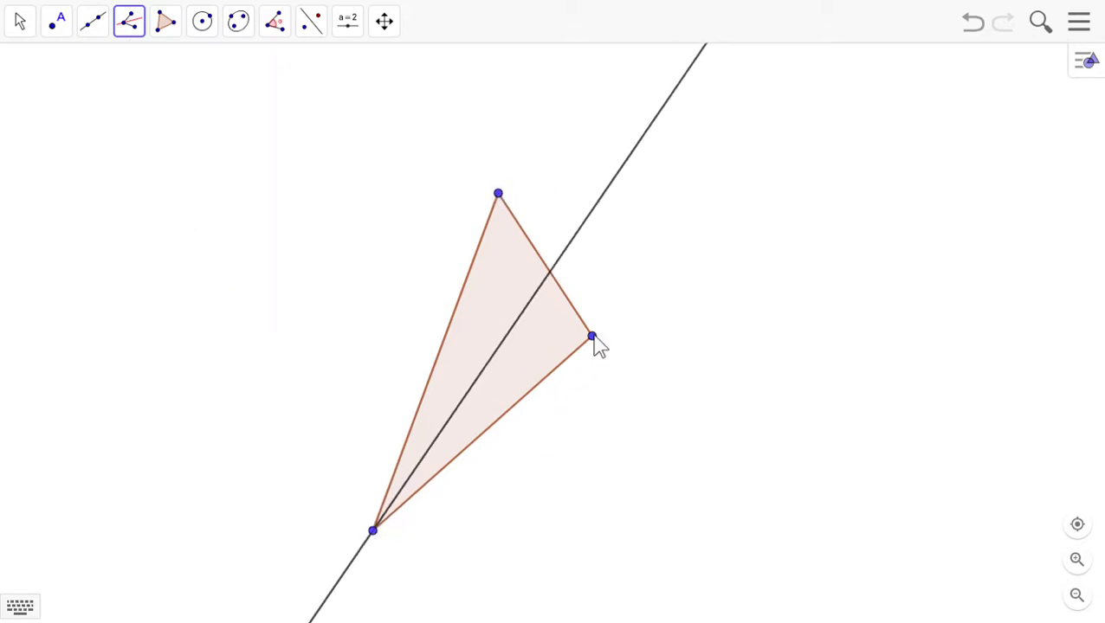
Step: Draw the bisectors of the right and top vertices' angles
click(500, 195)
click(592, 337)
click(373, 532)
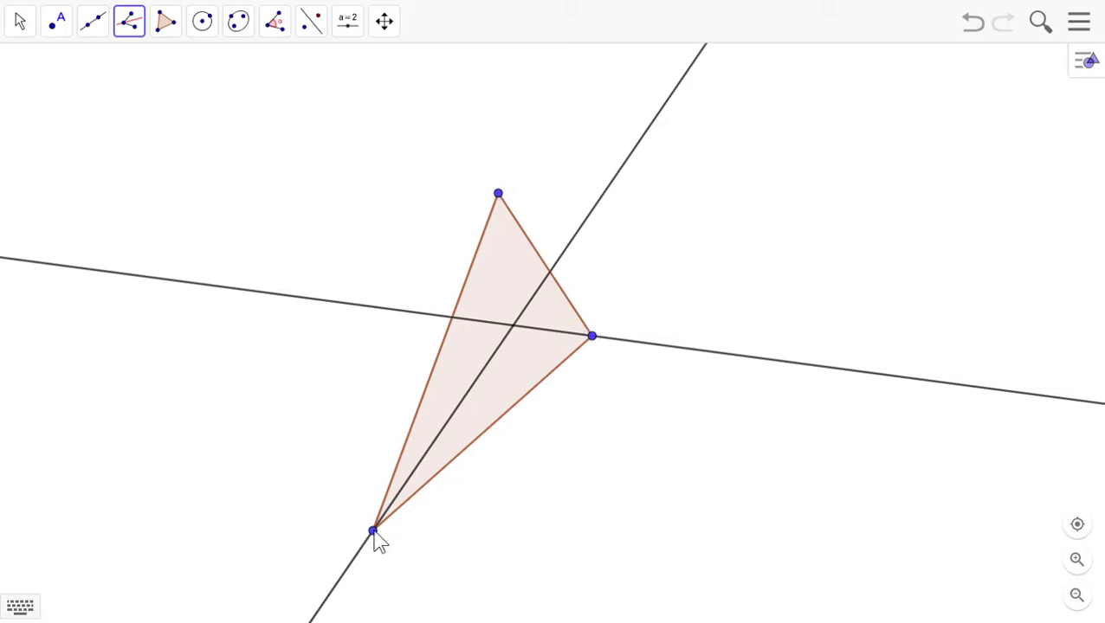
click(373, 532)
click(497, 193)
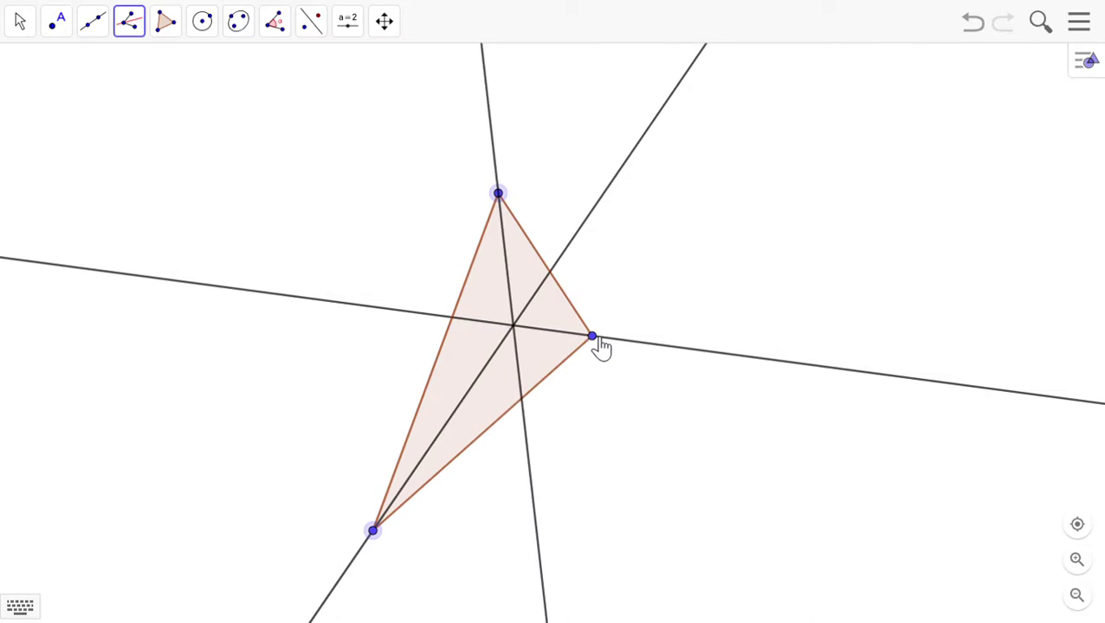
click(593, 338)
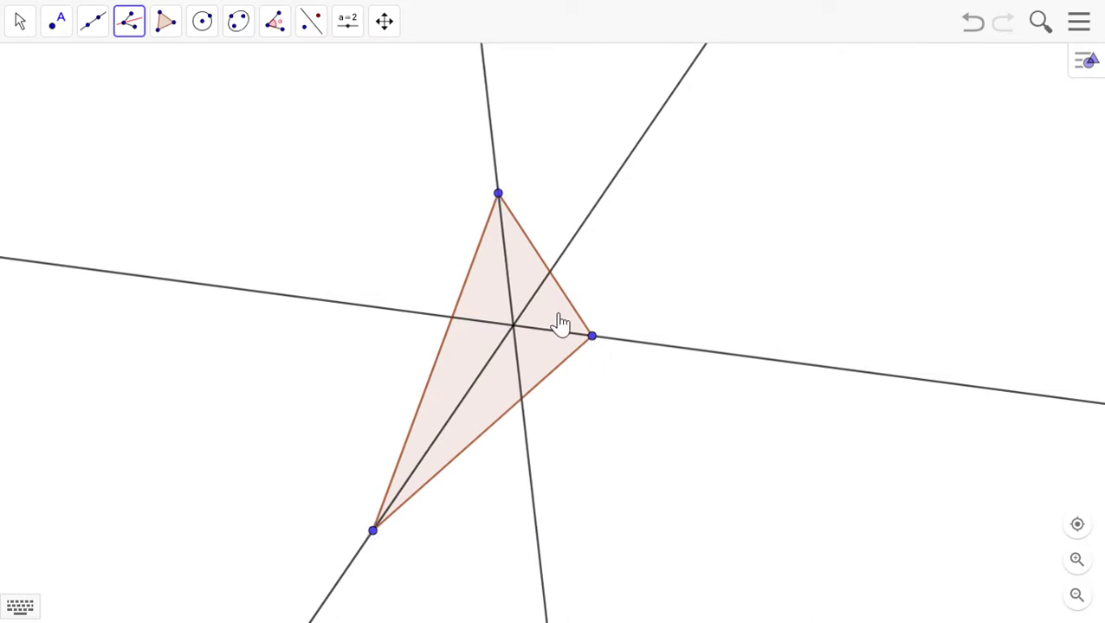
Step: Draw a circle centred at the bisectors' intersection, passing through a point left of the triangle
click(215, 34)
click(229, 75)
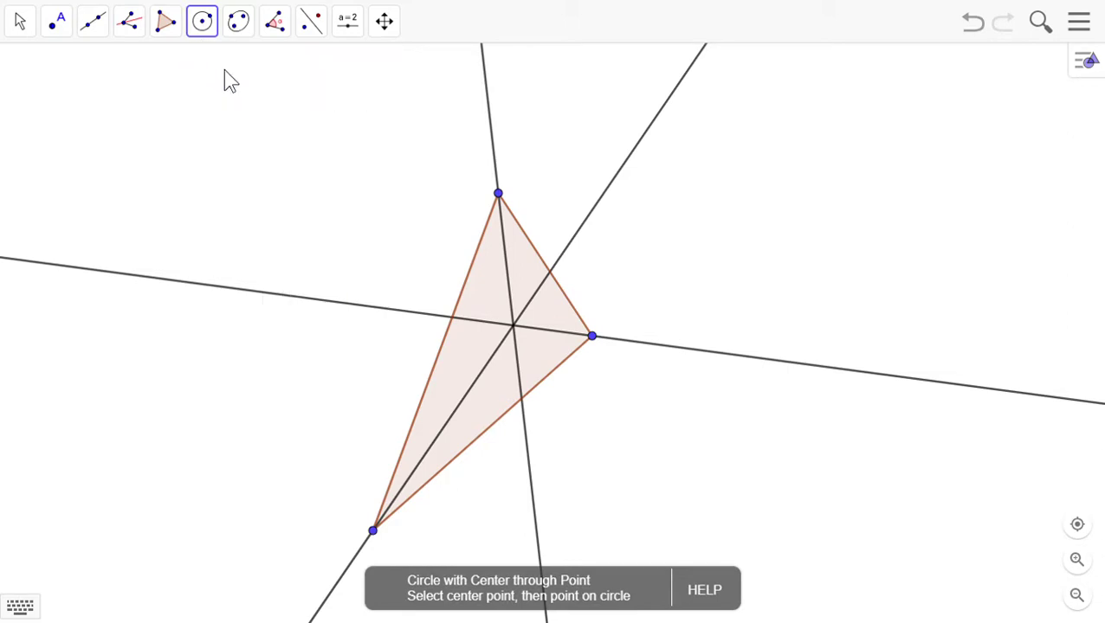
click(514, 326)
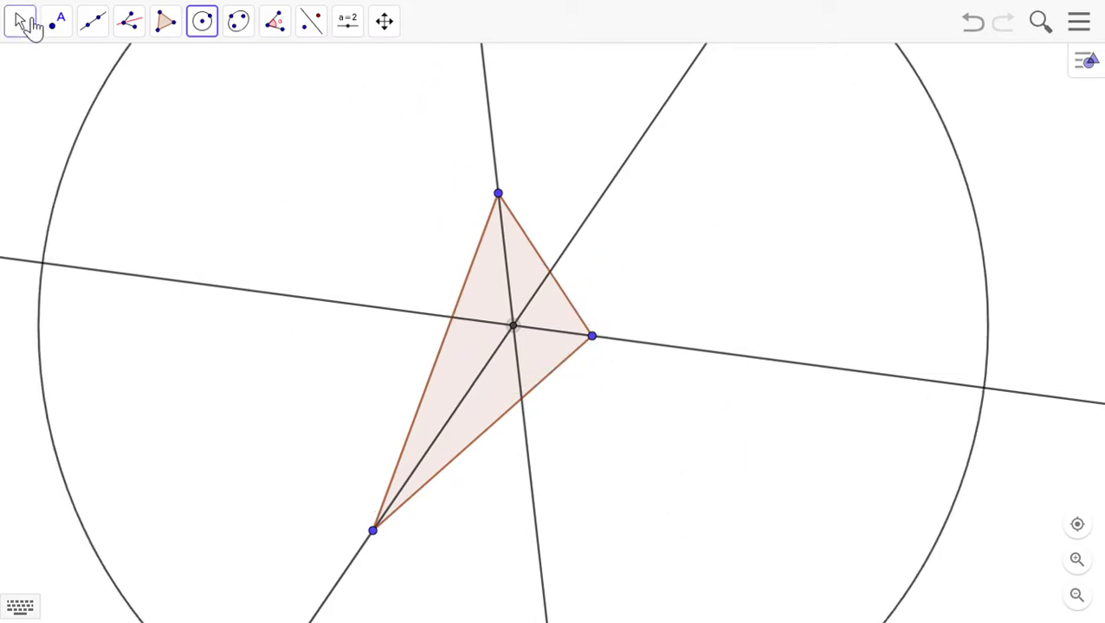
click(356, 252)
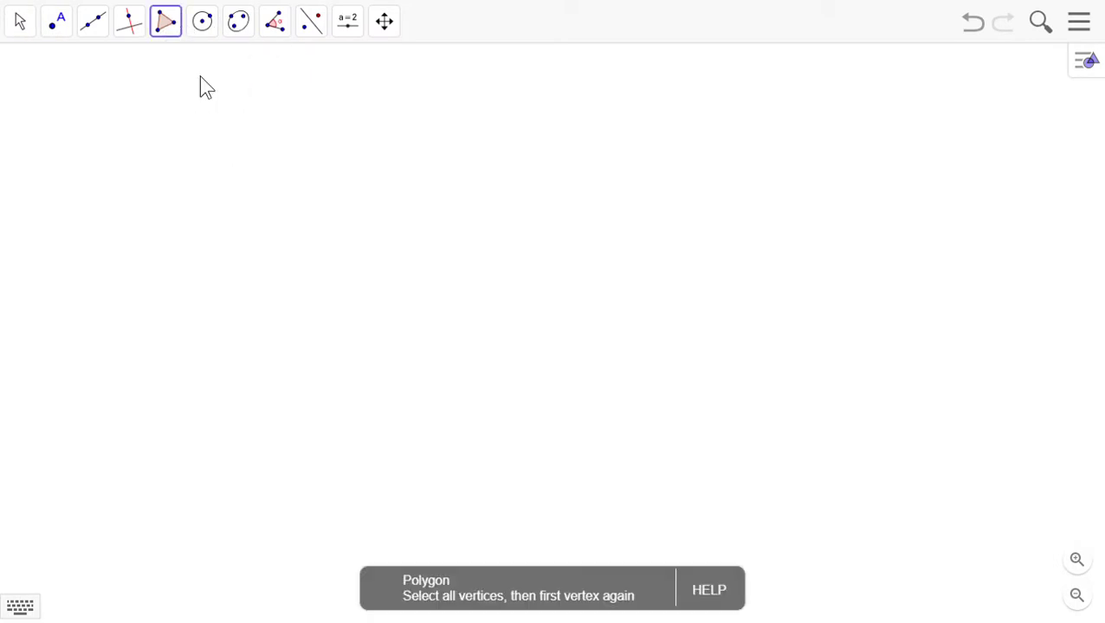
Step: Draw a new triangle with vertices at upper left, upper right and bottom middle
click(379, 192)
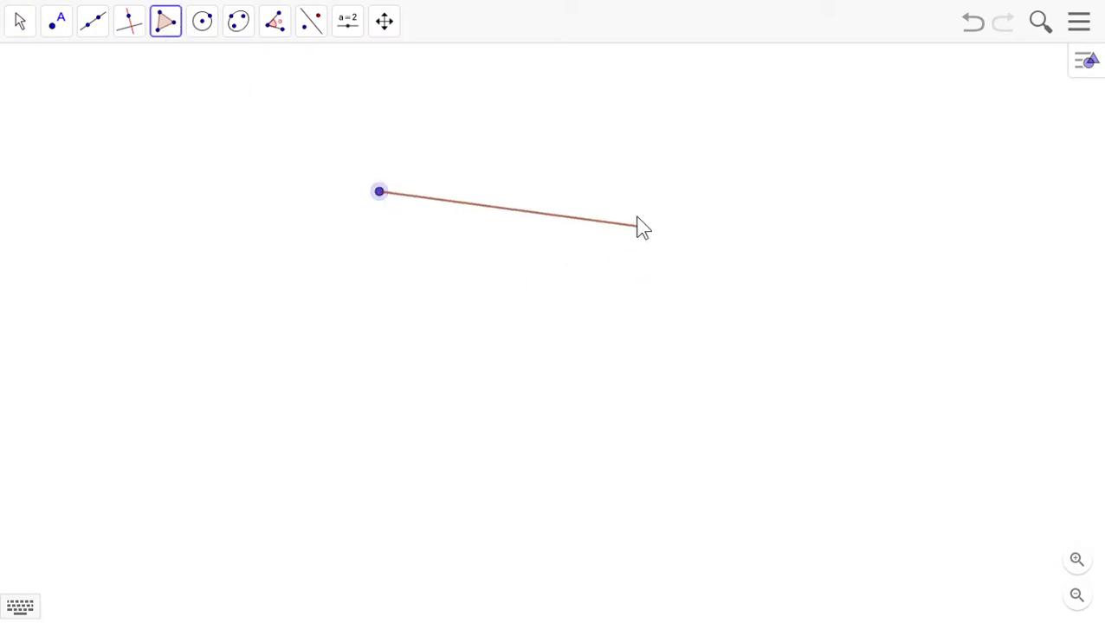
click(632, 210)
click(559, 396)
click(382, 196)
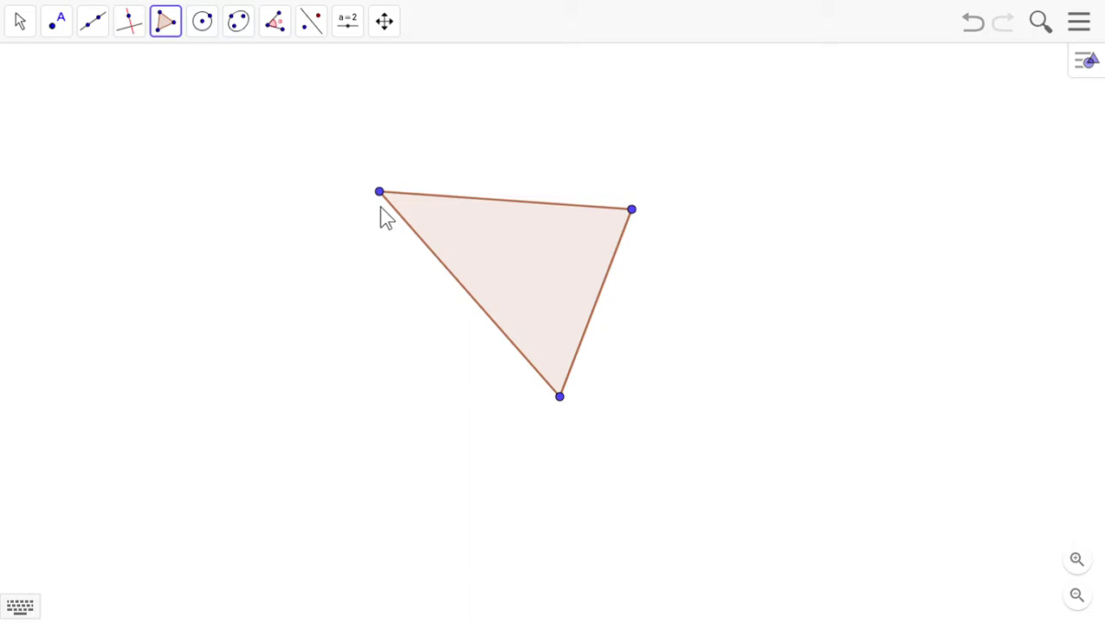
click(140, 33)
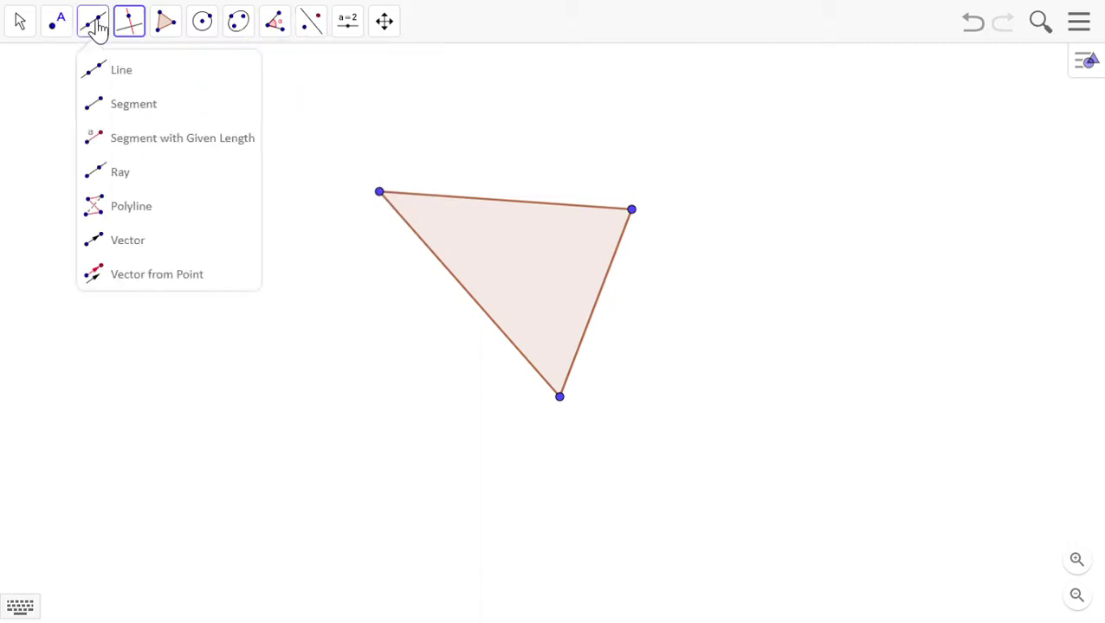
Step: Mark the midpoints of the triangle's right, lower-left and top sides
mouse_move(59, 26)
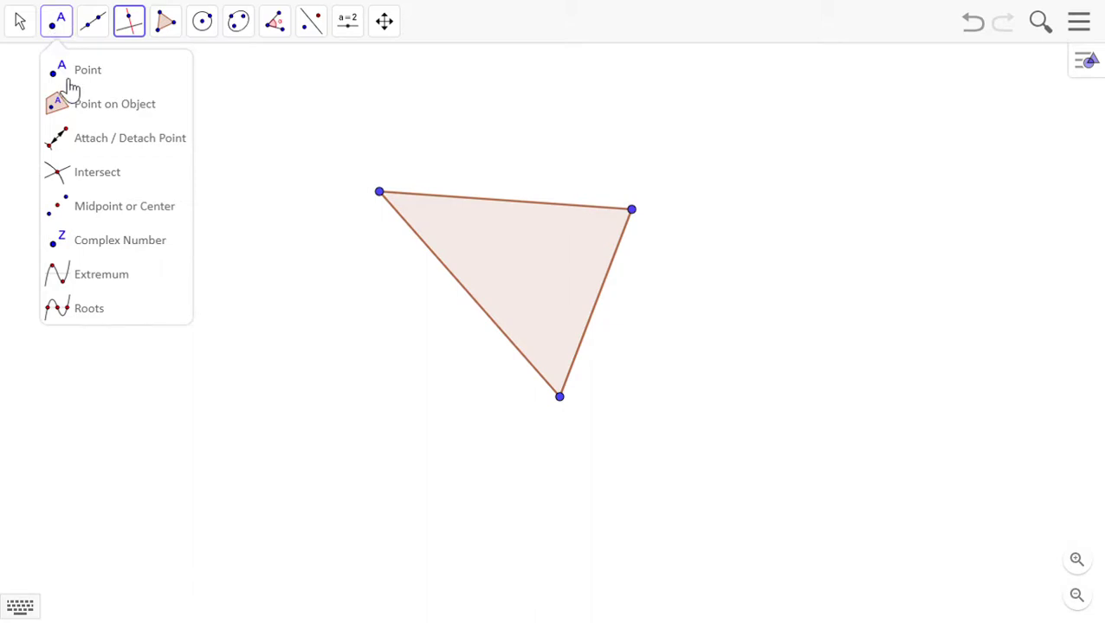
click(105, 206)
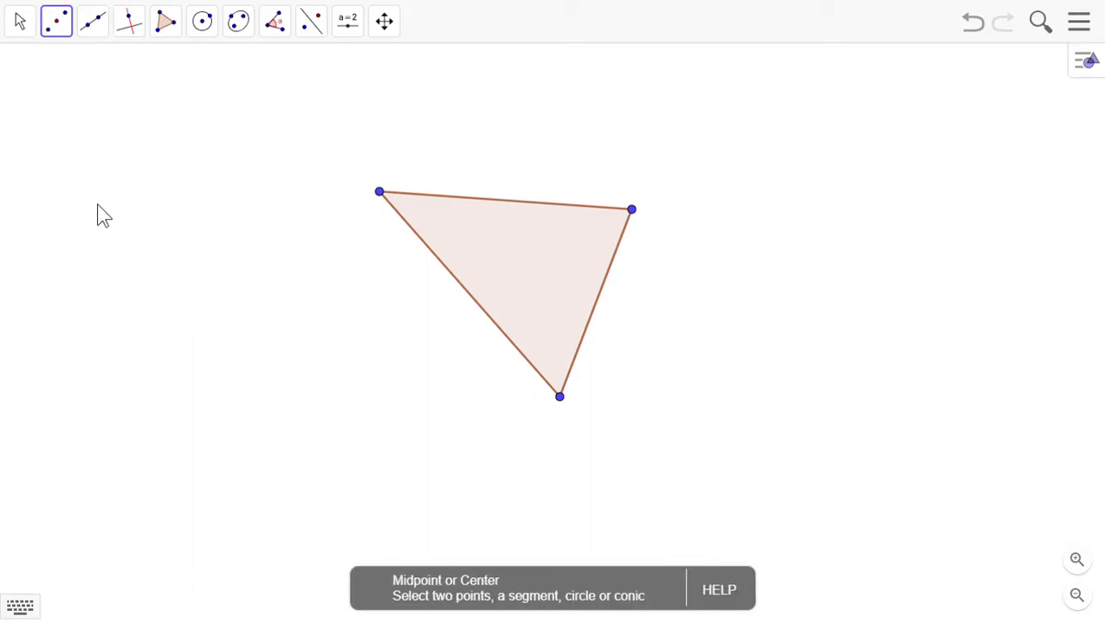
click(592, 315)
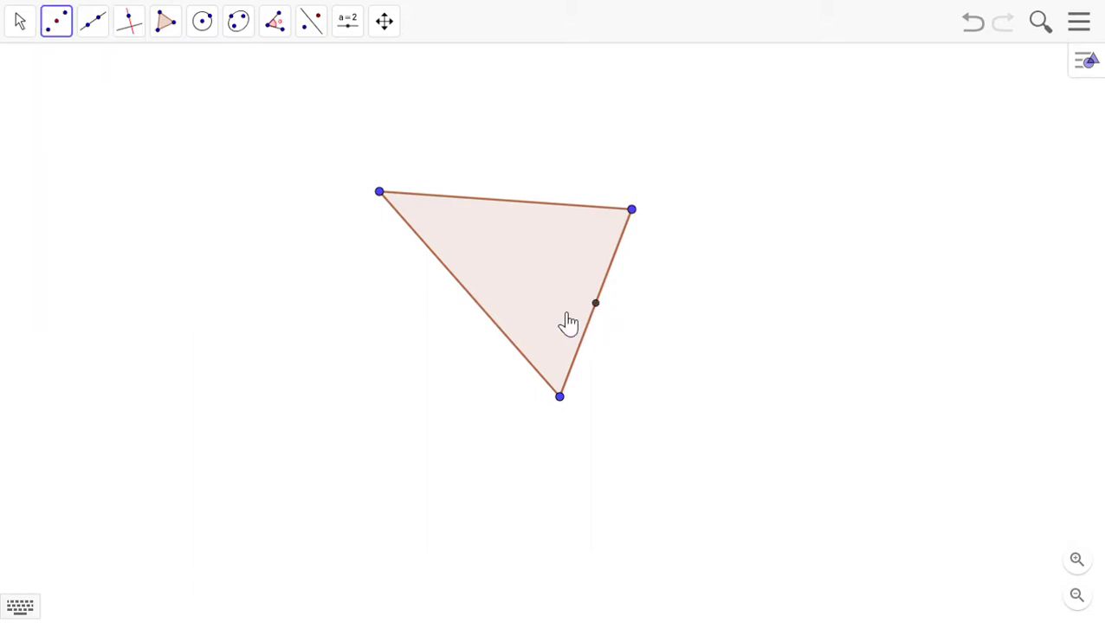
click(479, 304)
click(509, 203)
click(107, 30)
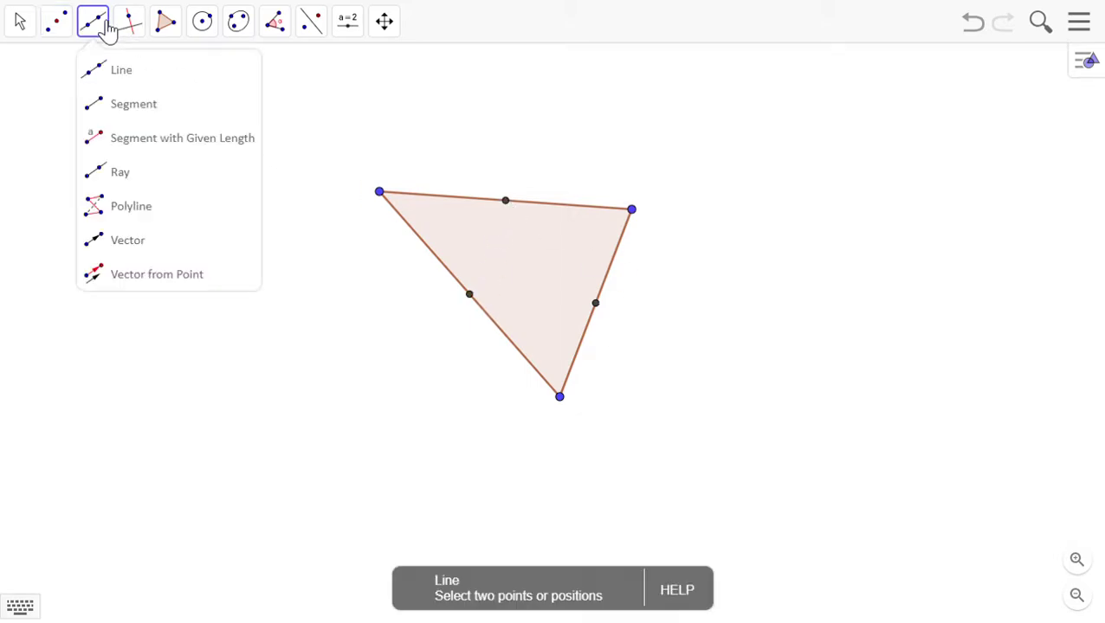
Step: Draw perpendicular lines through the lower-left, top and right side midpoints
mouse_move(131, 29)
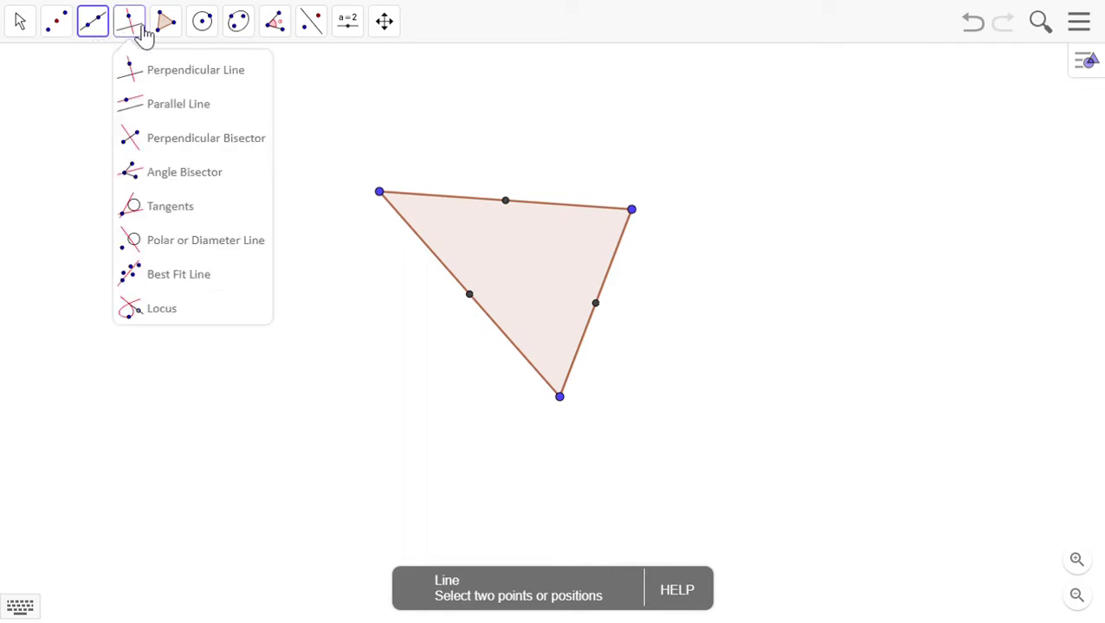
click(148, 69)
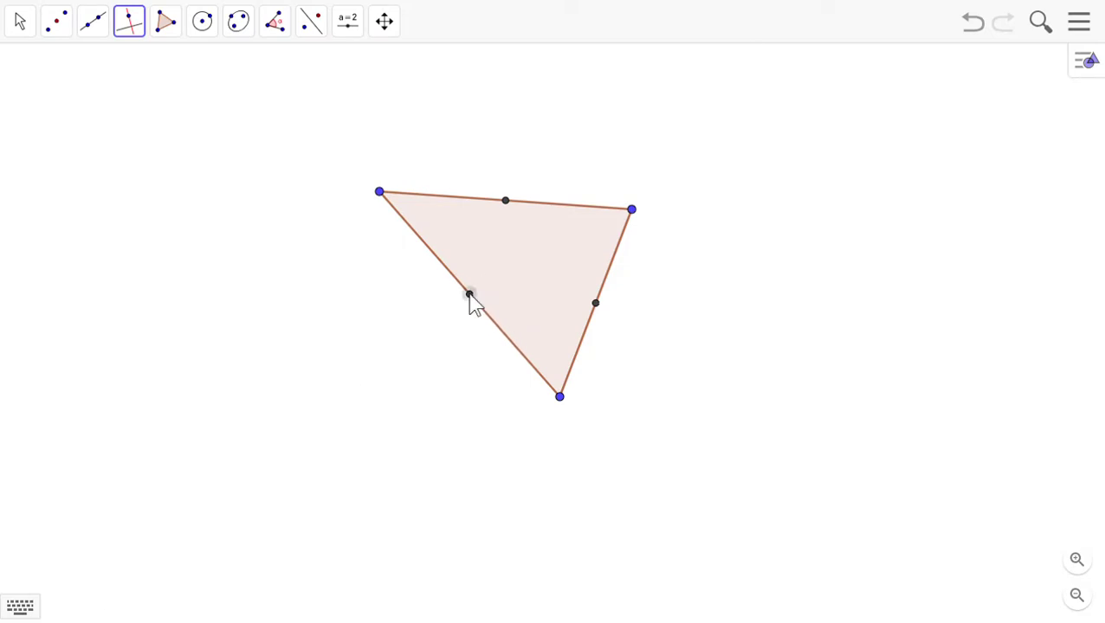
click(469, 296)
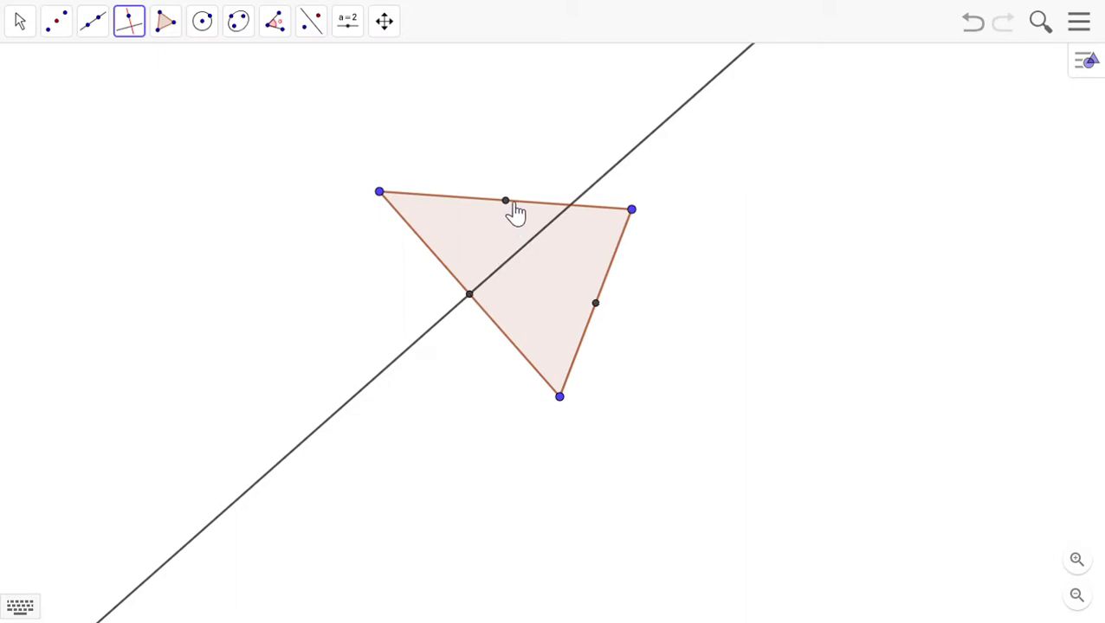
click(509, 207)
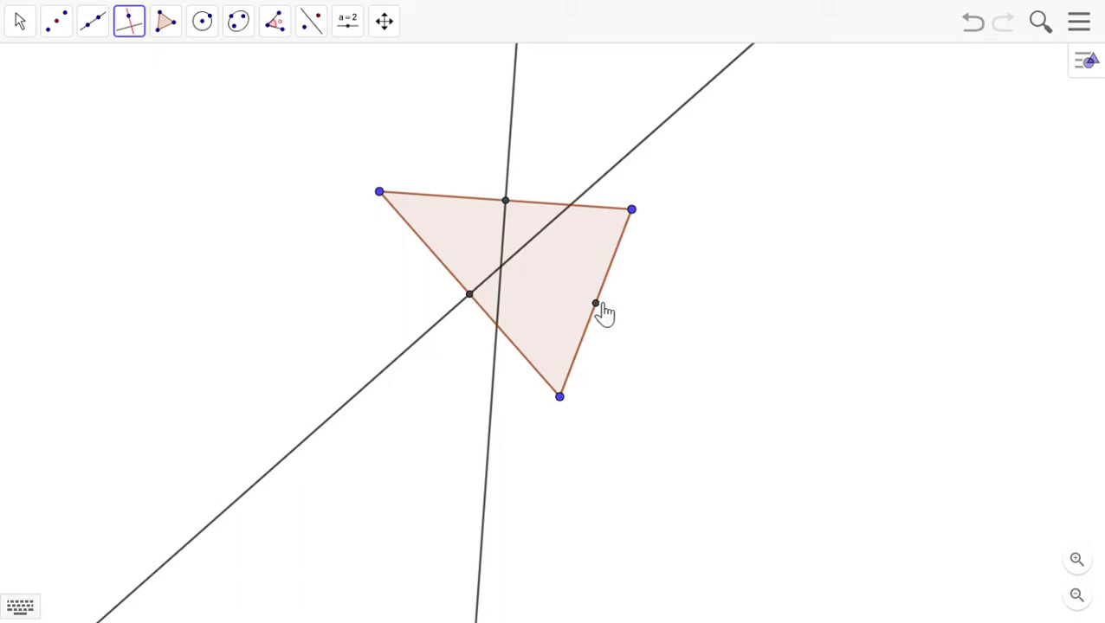
click(596, 307)
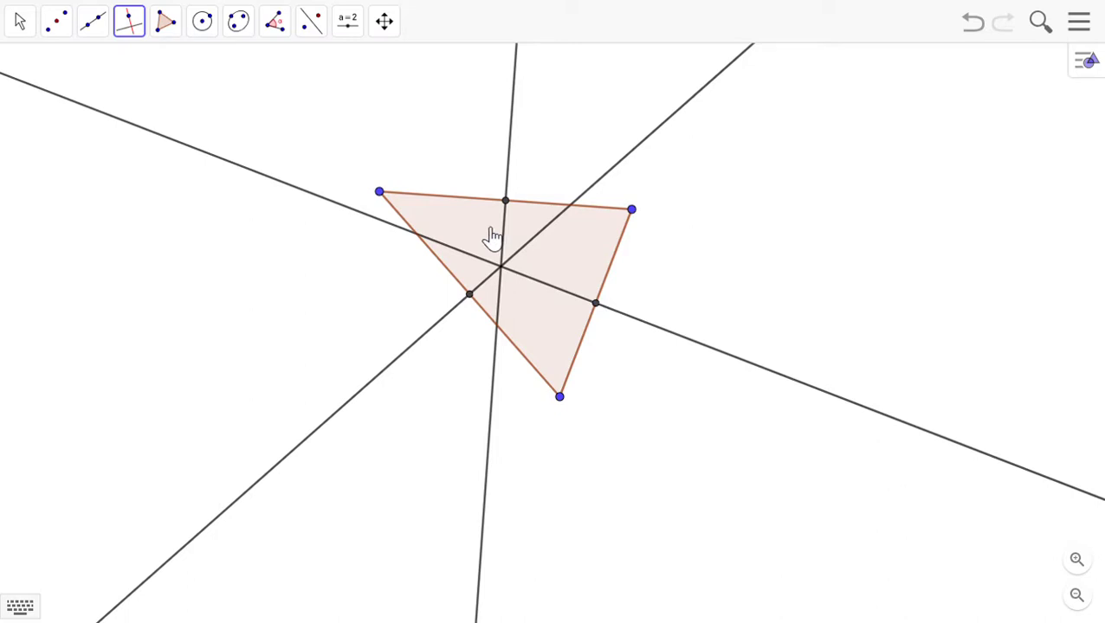
Step: Draw a circle centred at the perpendicular bisectors' intersection, circumscribing the triangle
click(204, 26)
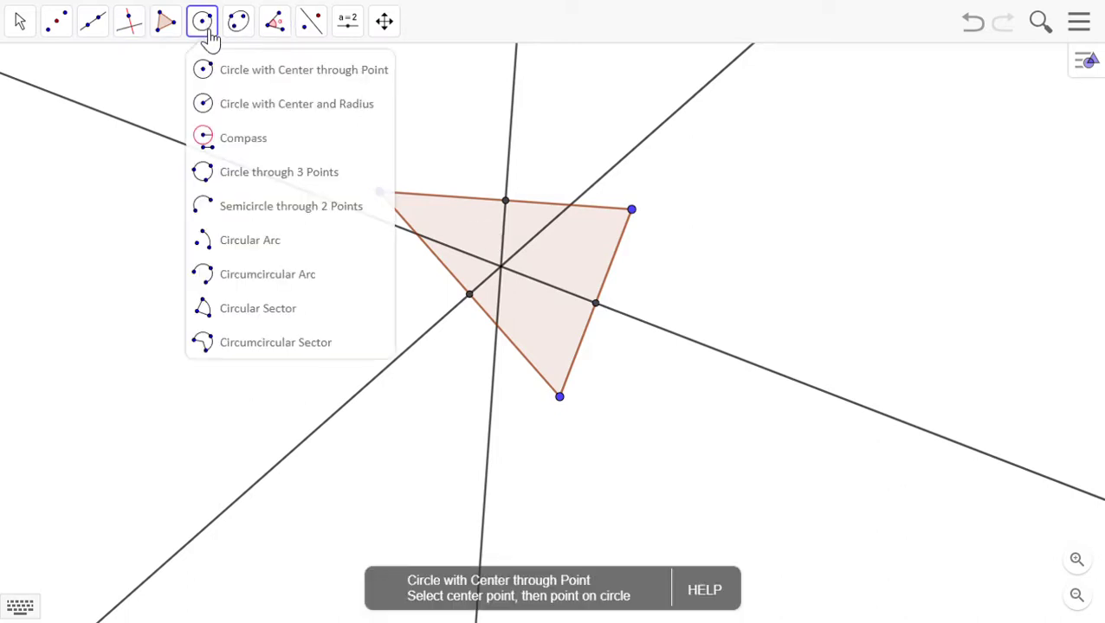
click(246, 74)
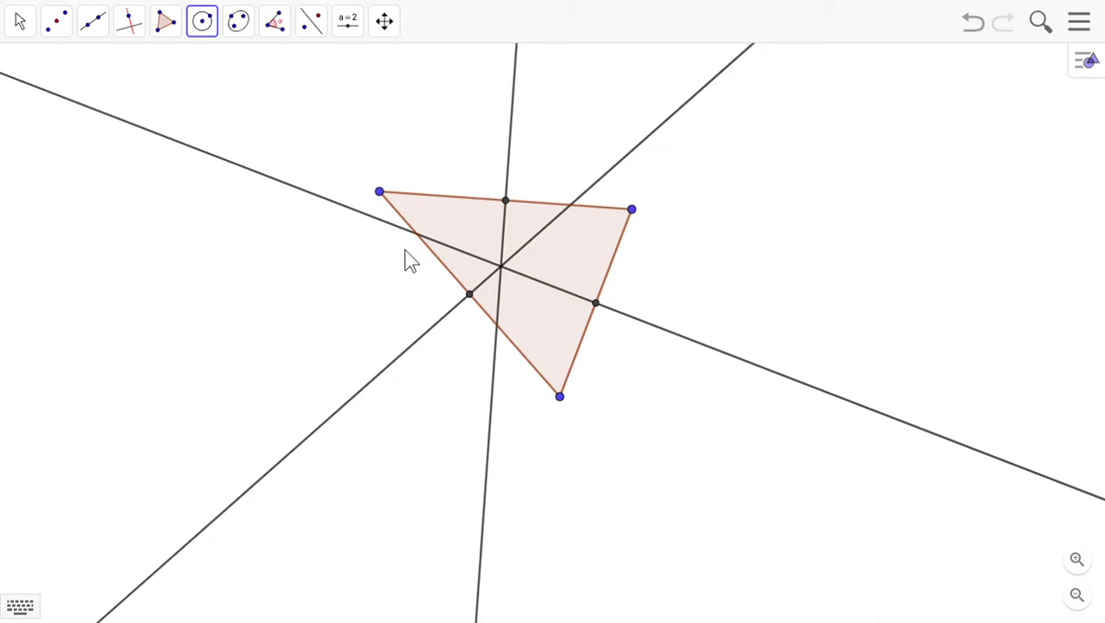
click(501, 266)
click(500, 267)
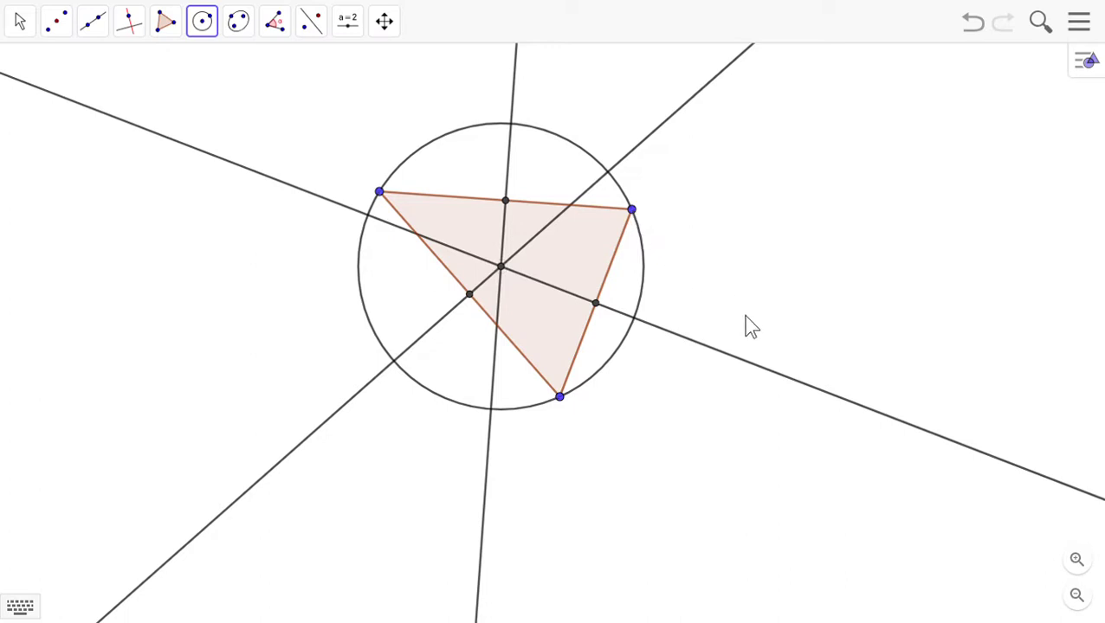
Step: Drag the triangle's vertices until it turns obtuse and the circumcentre moves outside
click(18, 22)
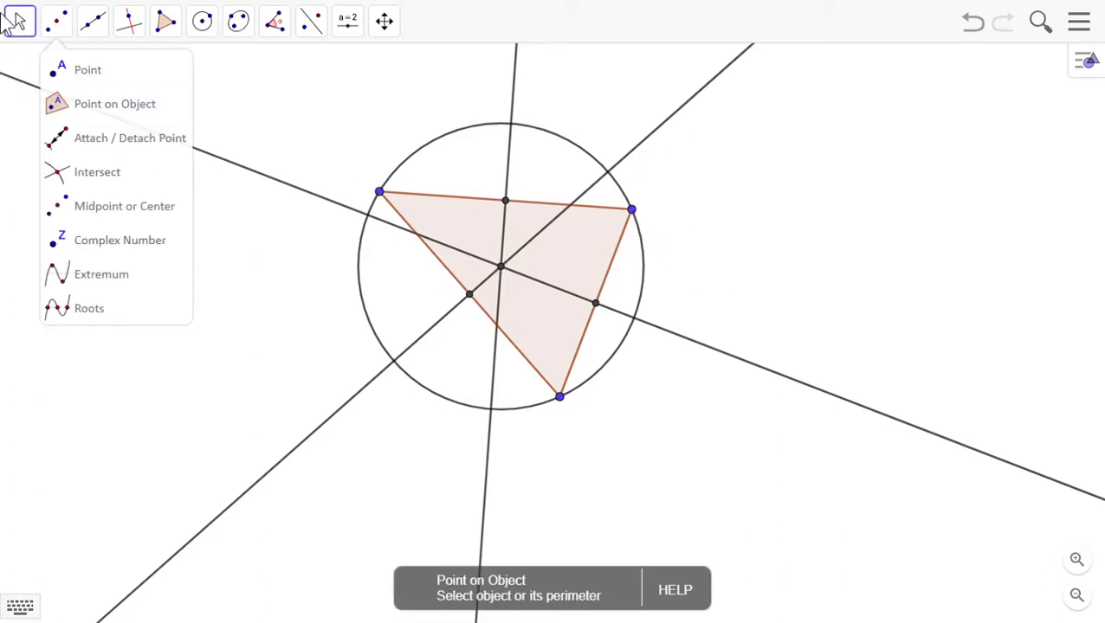
click(40, 73)
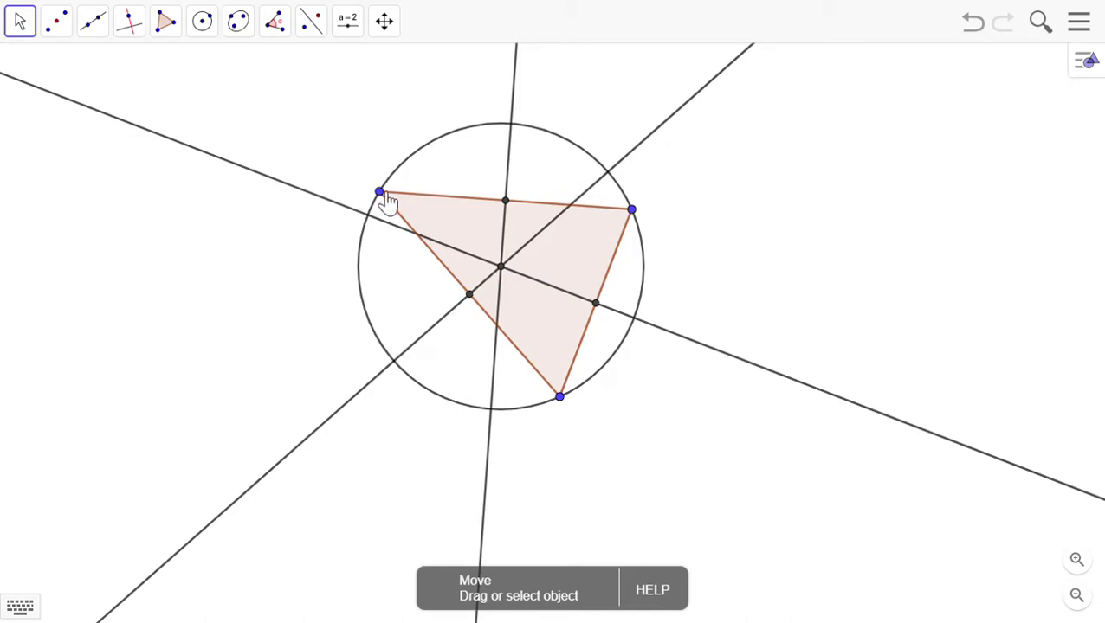
drag(387, 201, 683, 100)
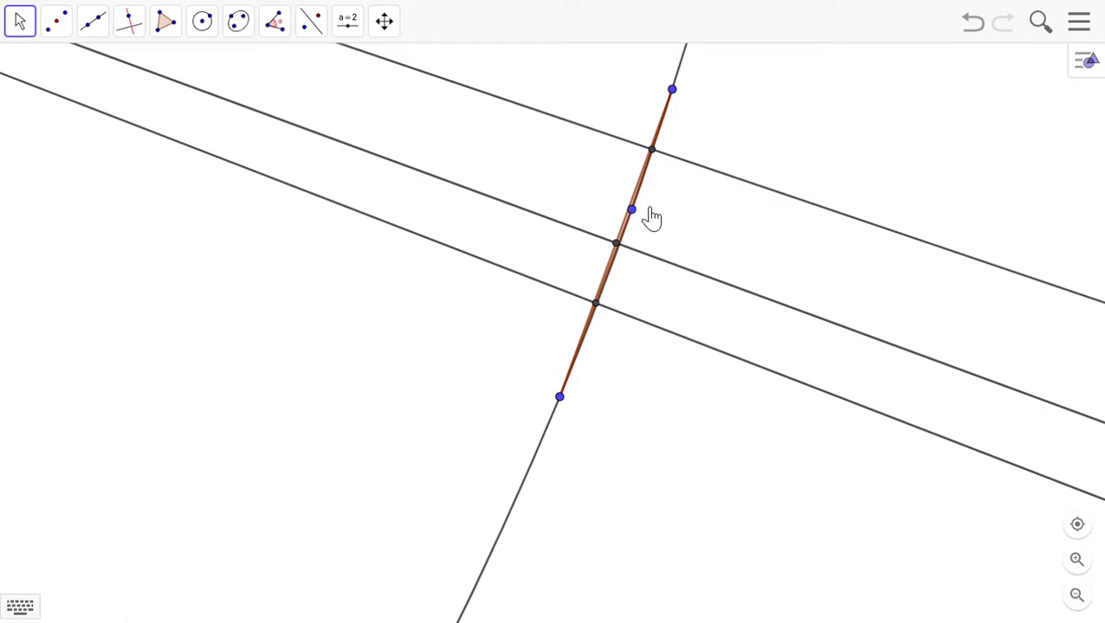
drag(651, 217, 736, 430)
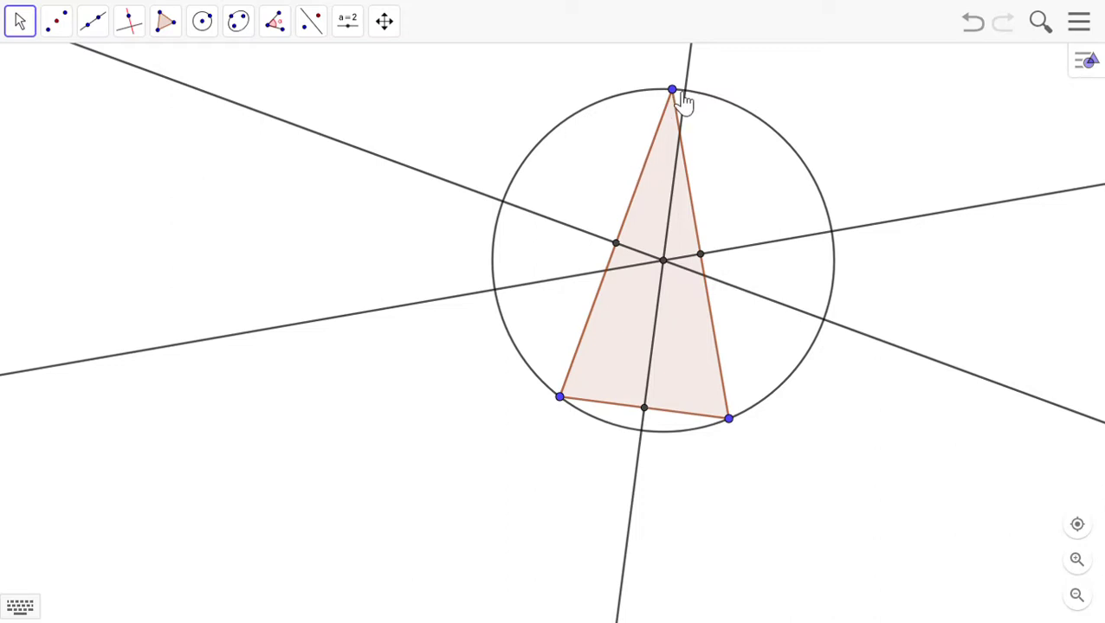
drag(674, 92, 450, 258)
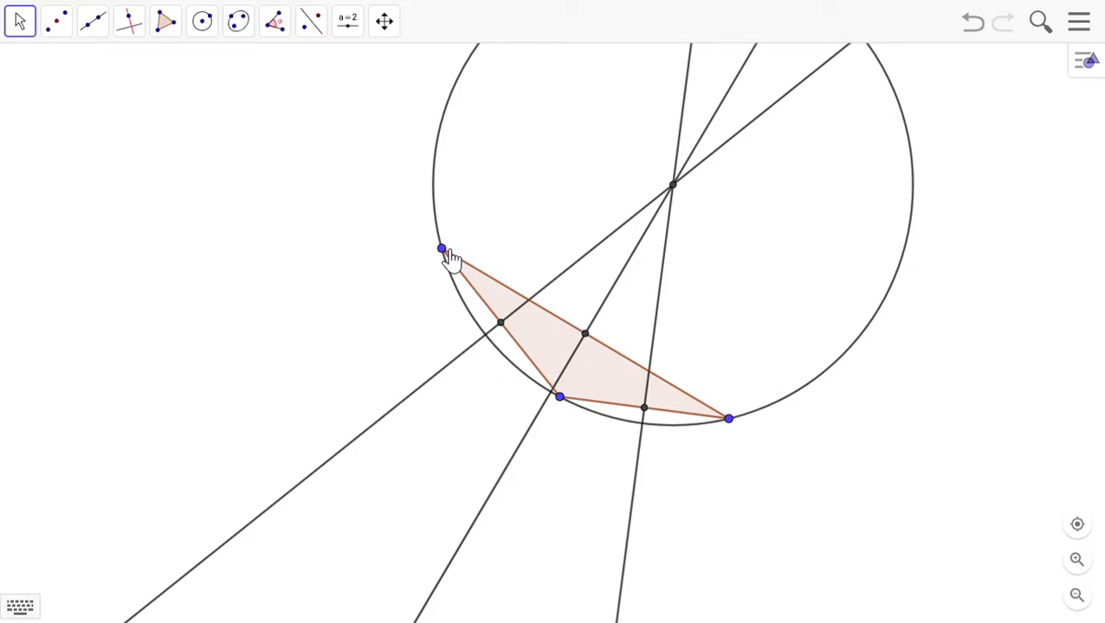
drag(448, 250, 511, 282)
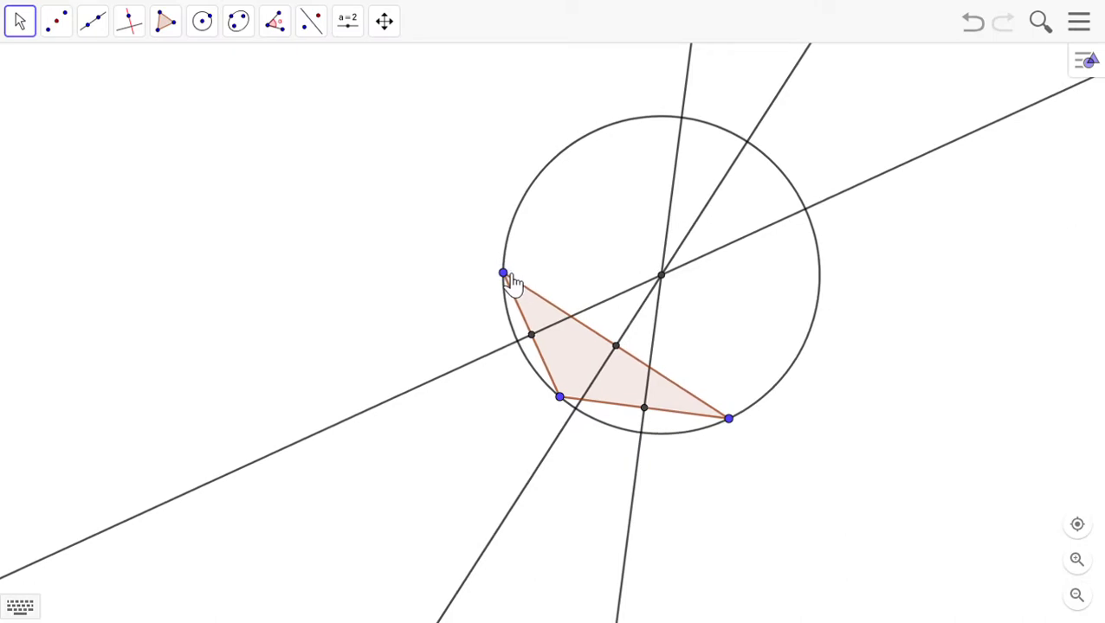
drag(512, 282, 557, 186)
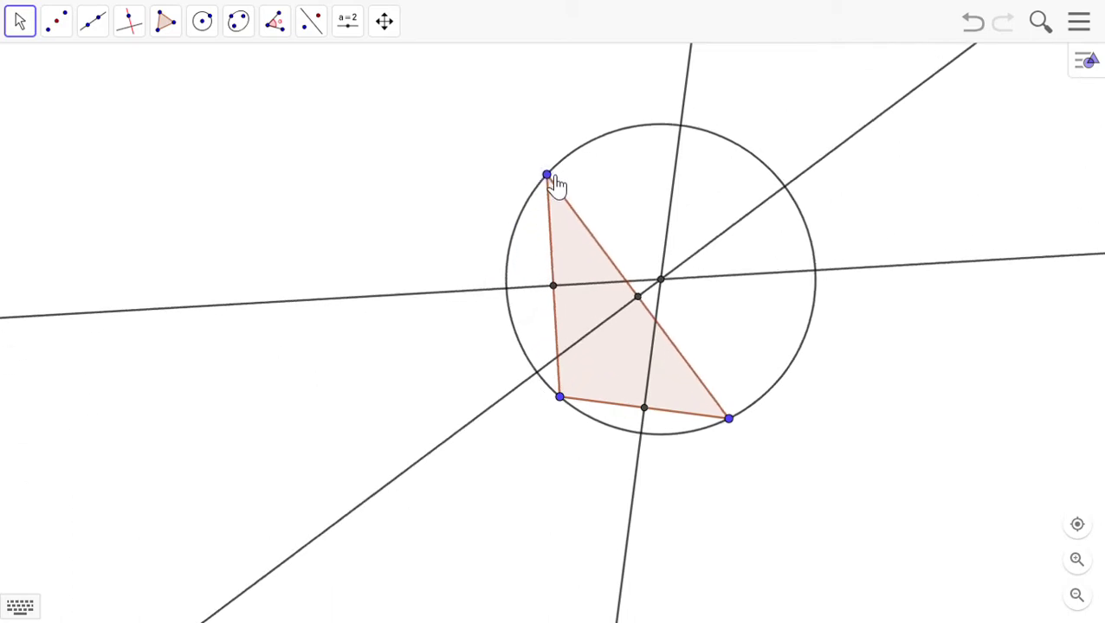
drag(556, 185, 556, 224)
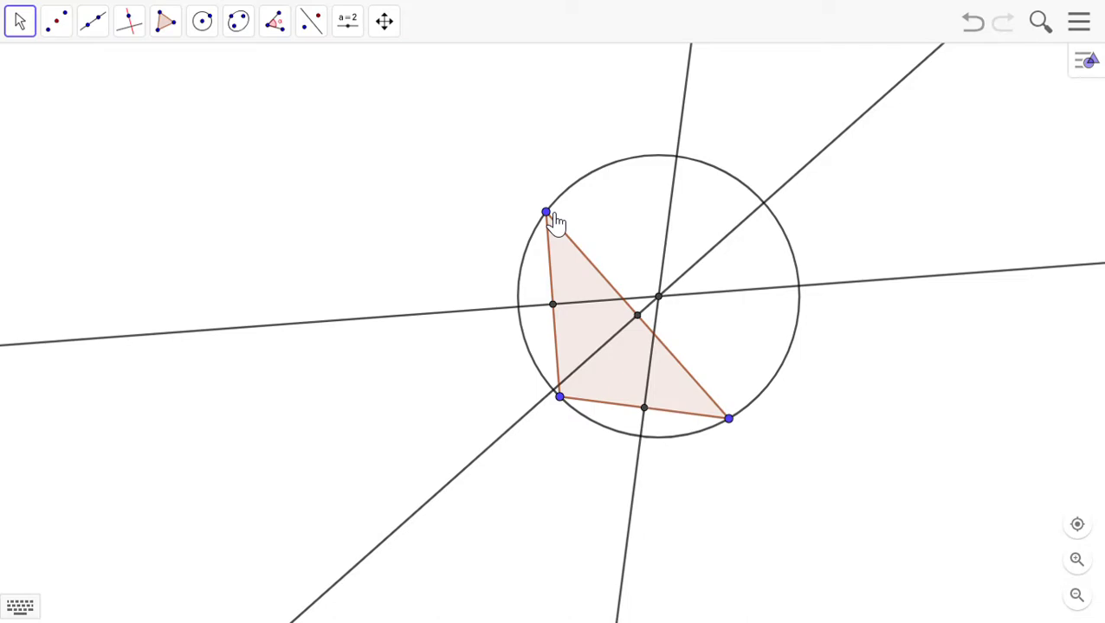
drag(554, 221, 643, 221)
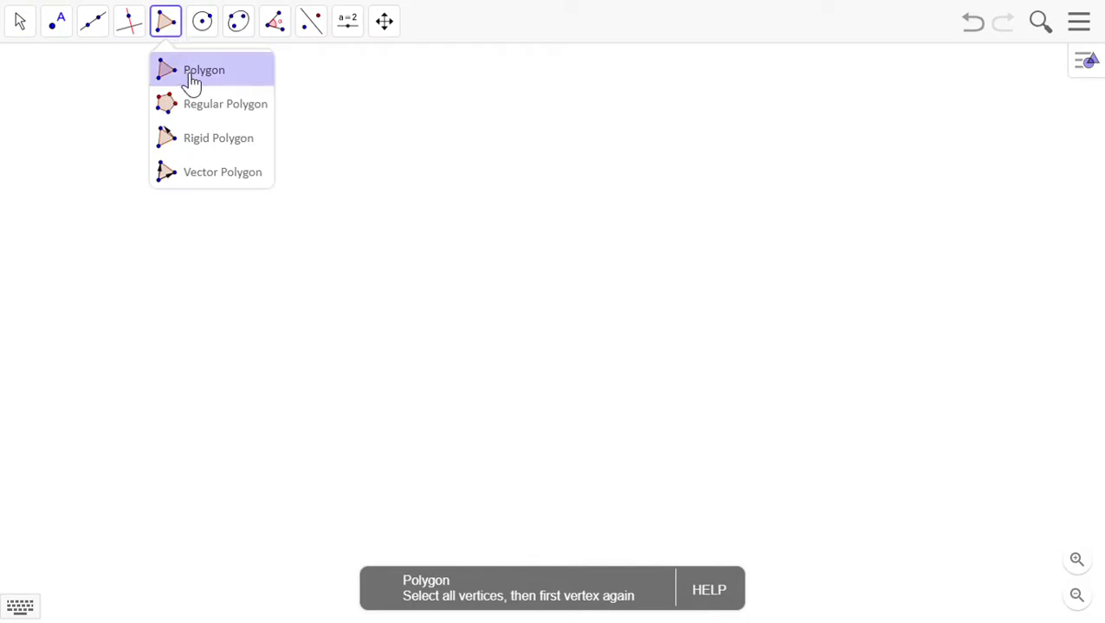
Step: Draw a polygon triangle with vertices at left, upper right and bottom of the canvas
click(192, 80)
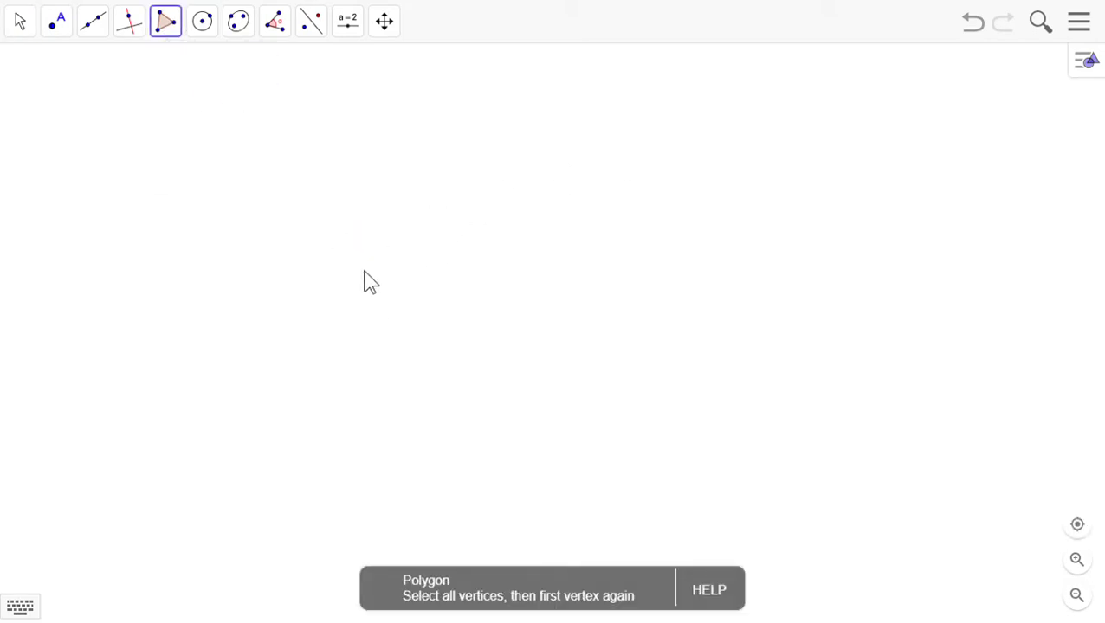
click(363, 270)
click(669, 154)
click(543, 452)
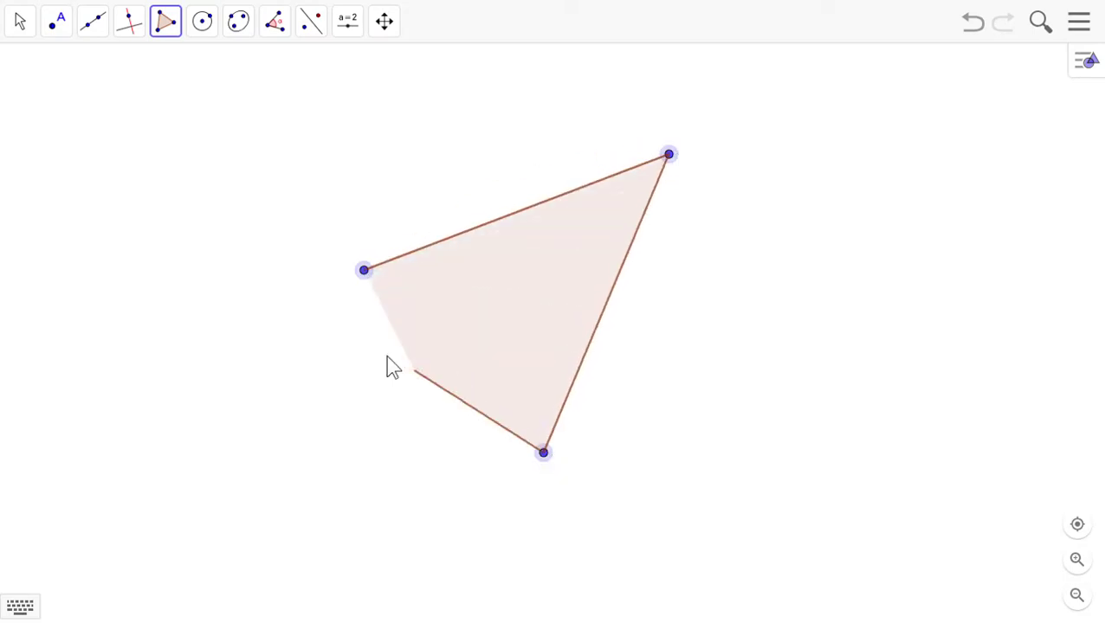
click(364, 271)
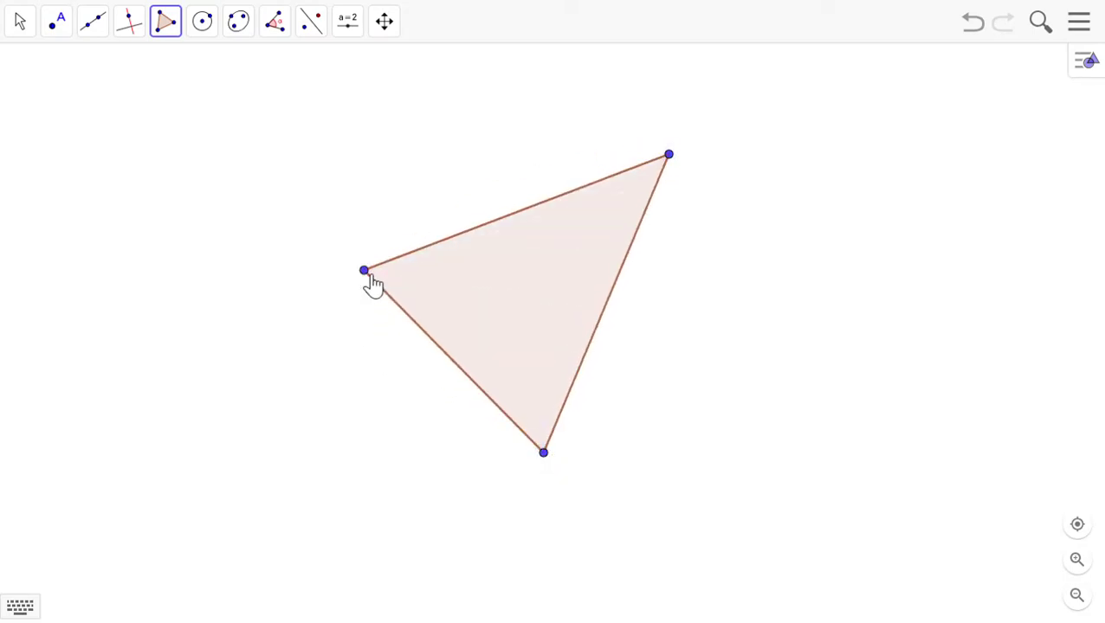
Step: Mark the midpoint between the left and bottom vertices
click(144, 35)
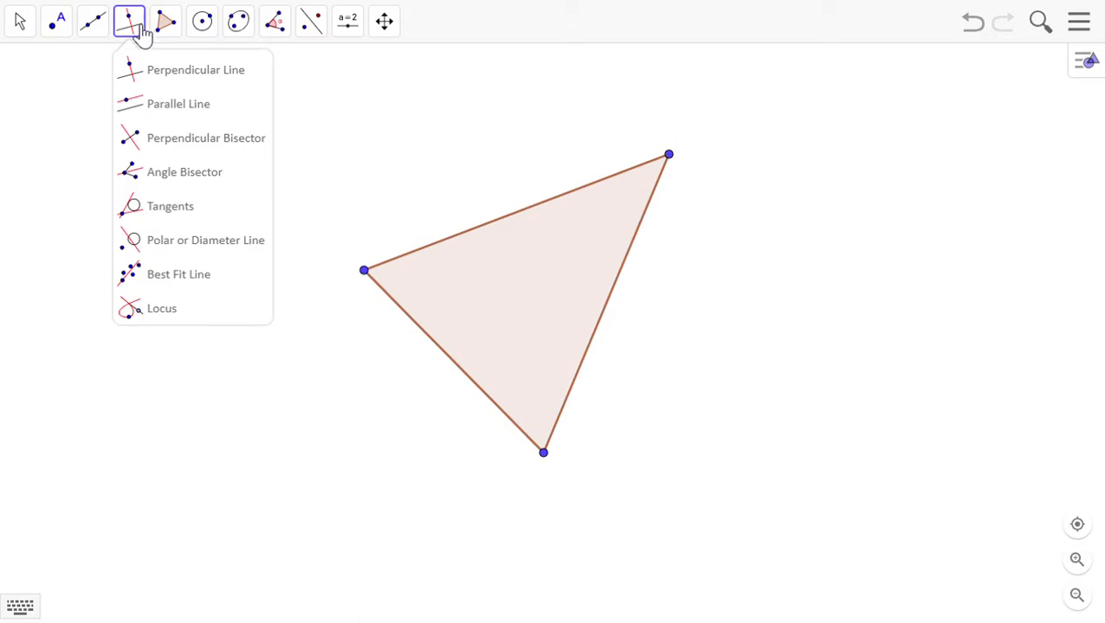
click(95, 31)
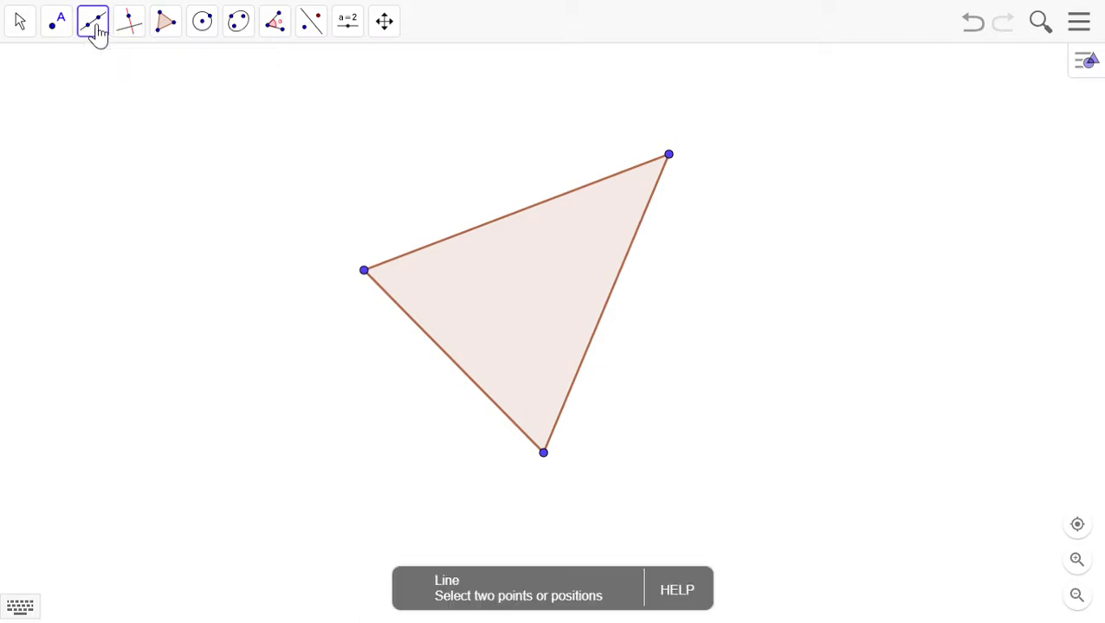
mouse_move(76, 31)
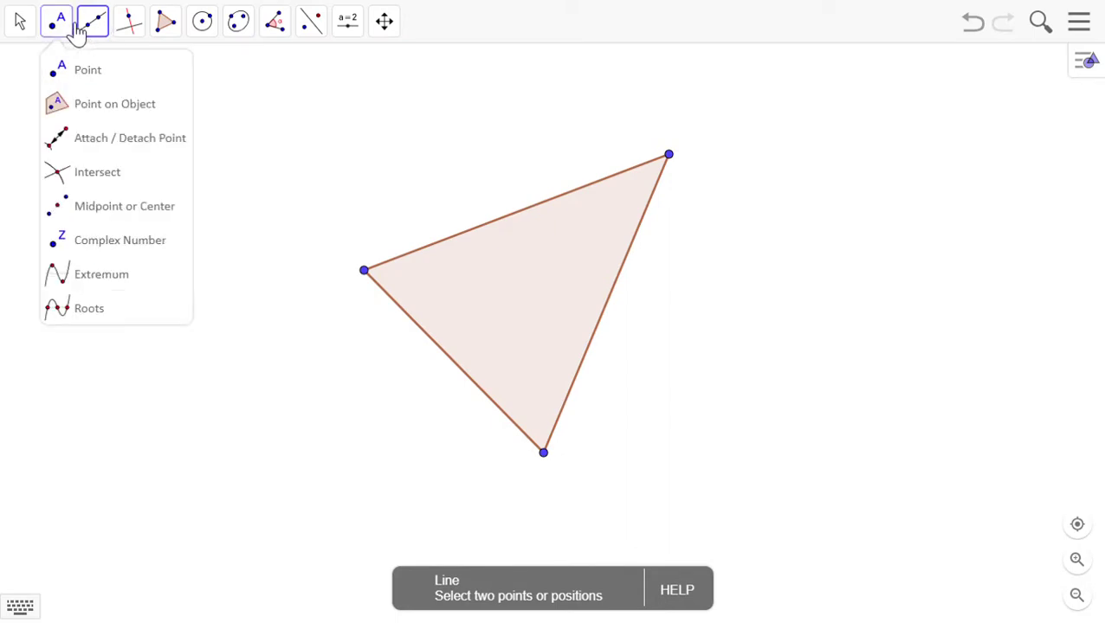
click(96, 217)
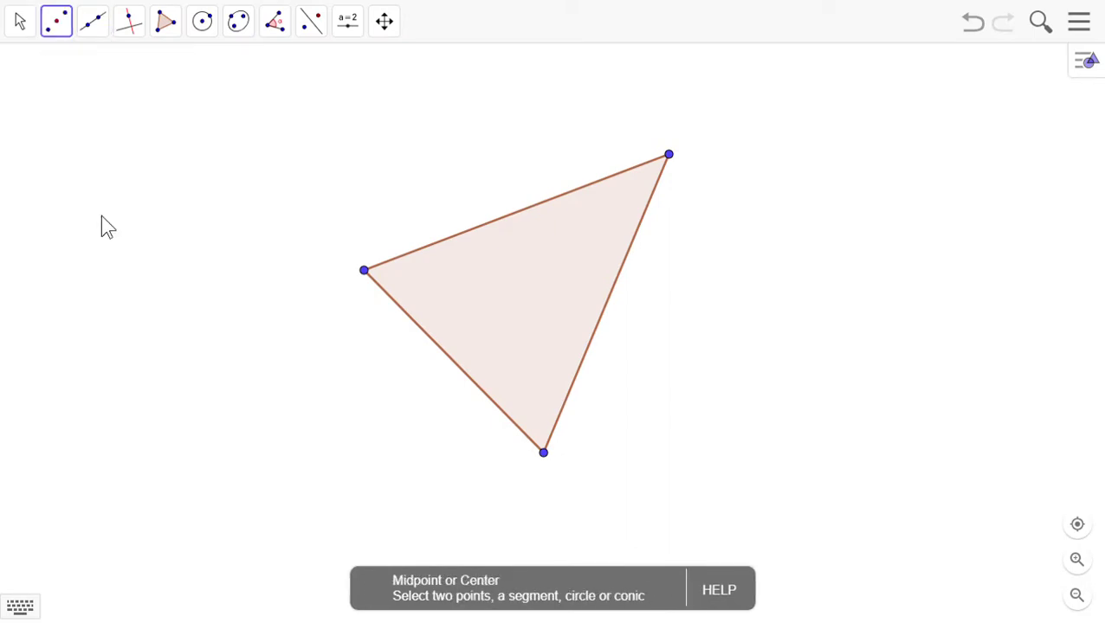
click(364, 272)
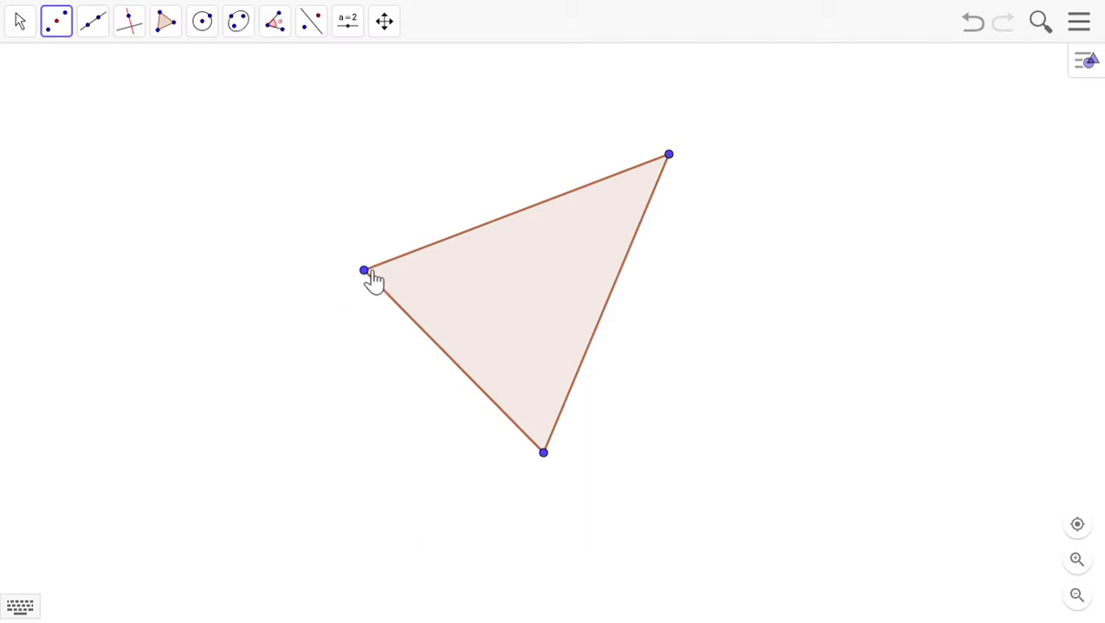
click(544, 451)
Step: Draw the median line from that midpoint through the upper-right vertex
click(108, 26)
click(105, 71)
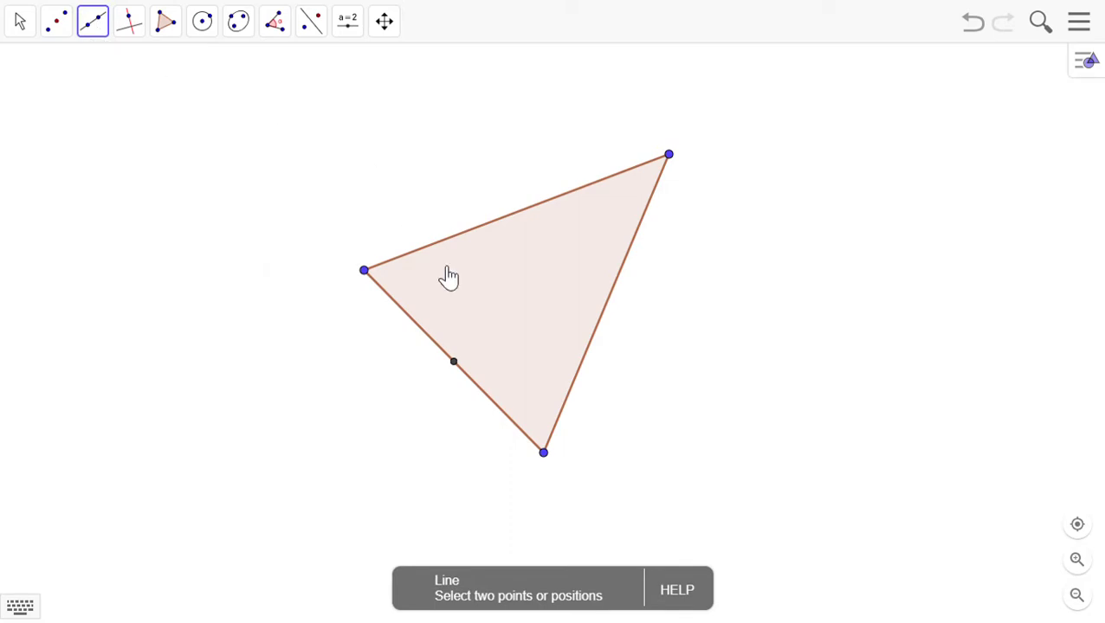
click(455, 364)
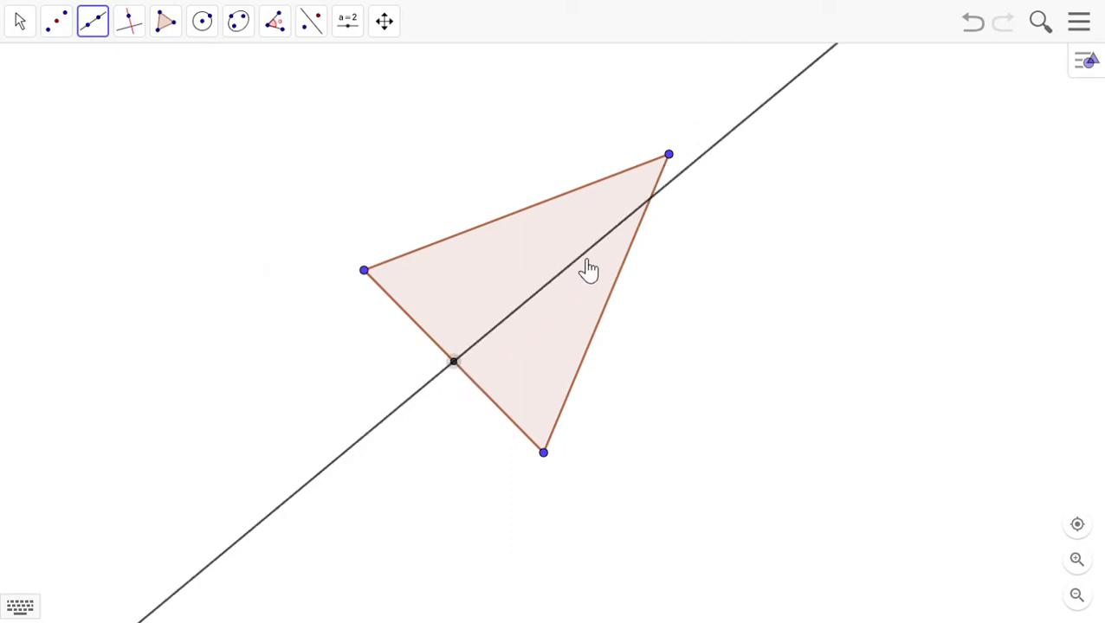
click(671, 157)
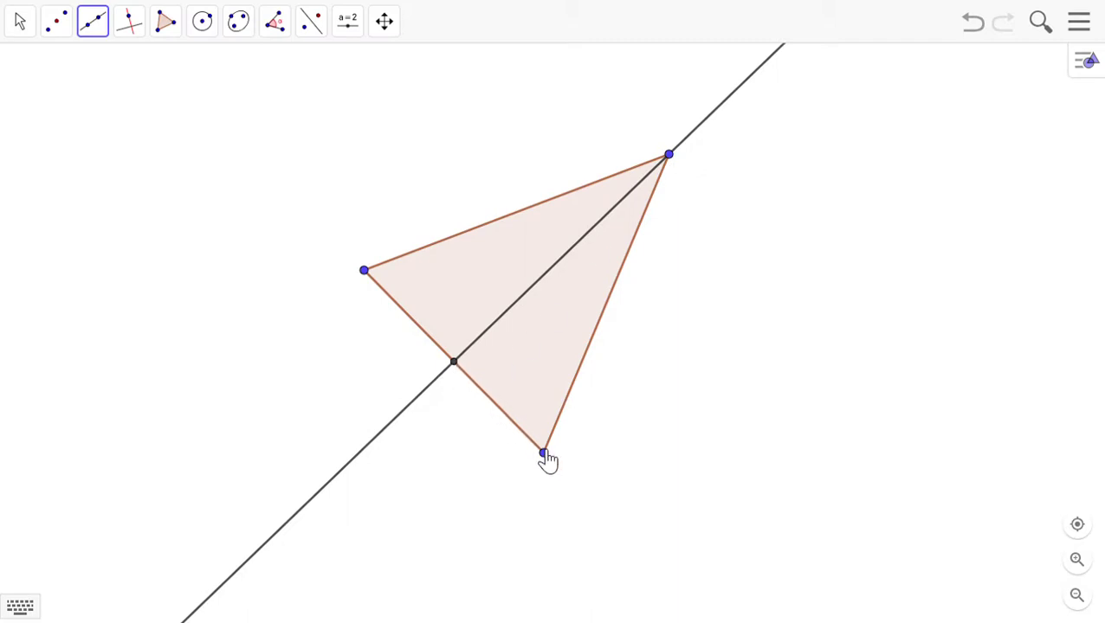
click(543, 452)
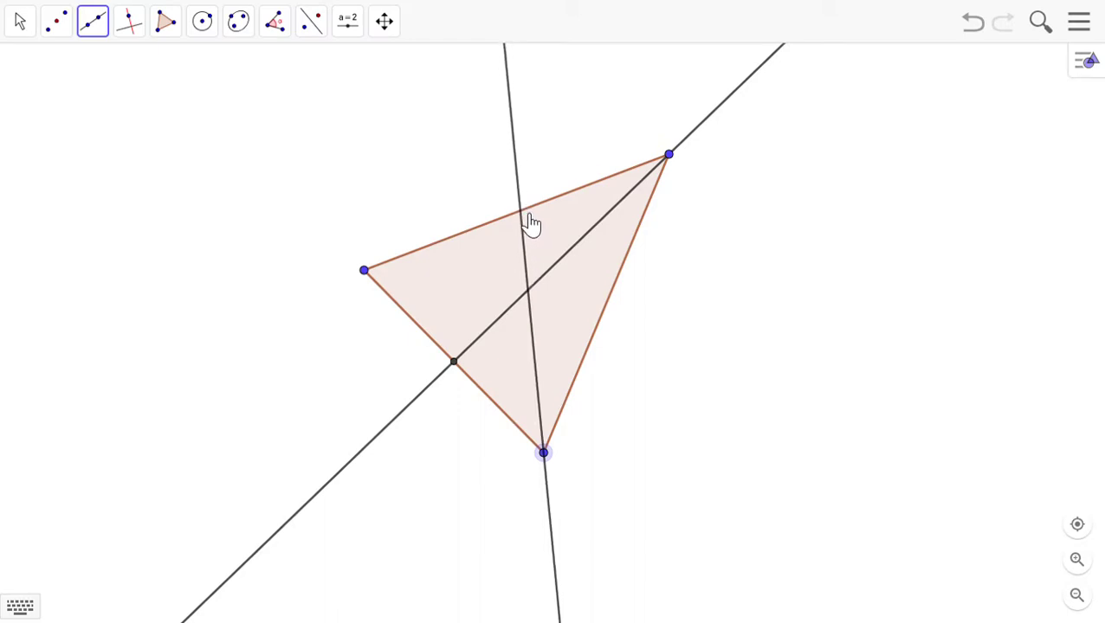
key(Escape)
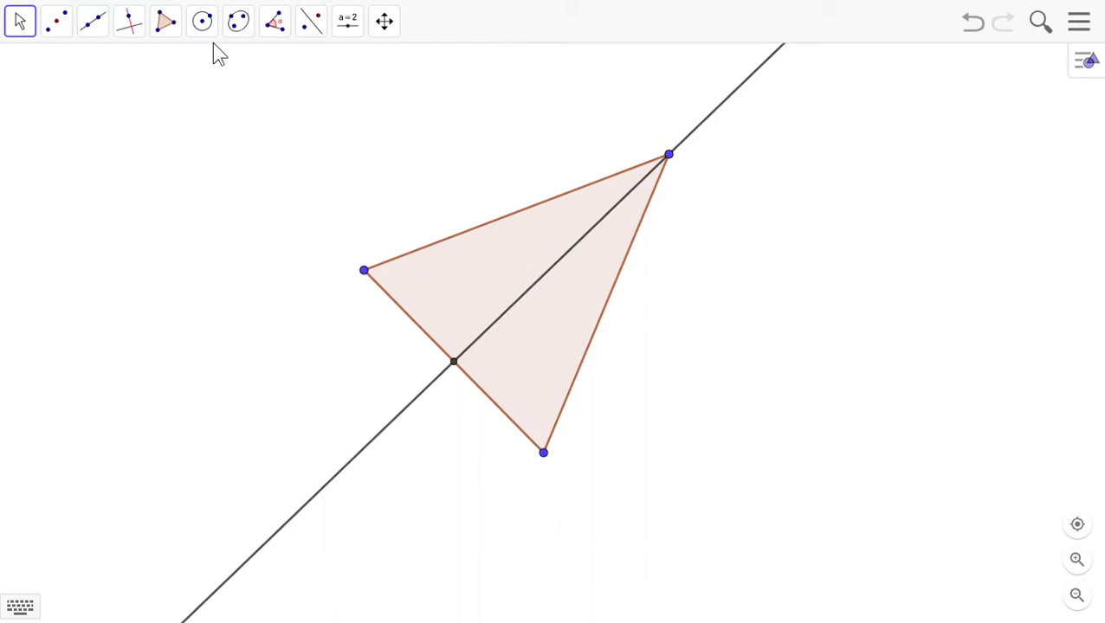
Step: Mark the midpoints of the triangle's top-left side and right side
click(57, 24)
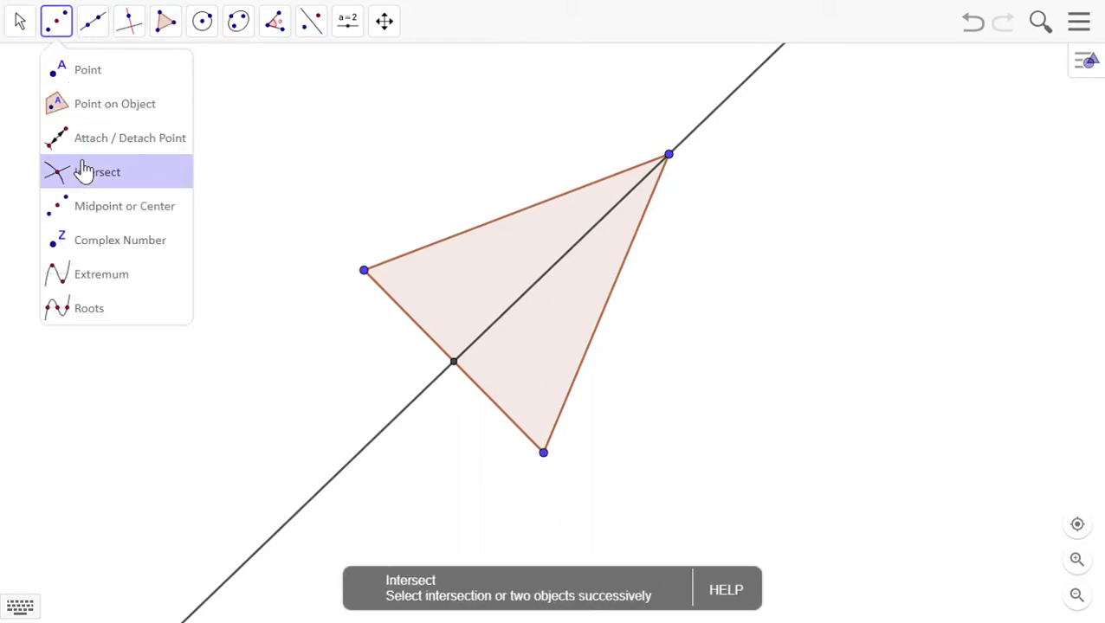
click(66, 210)
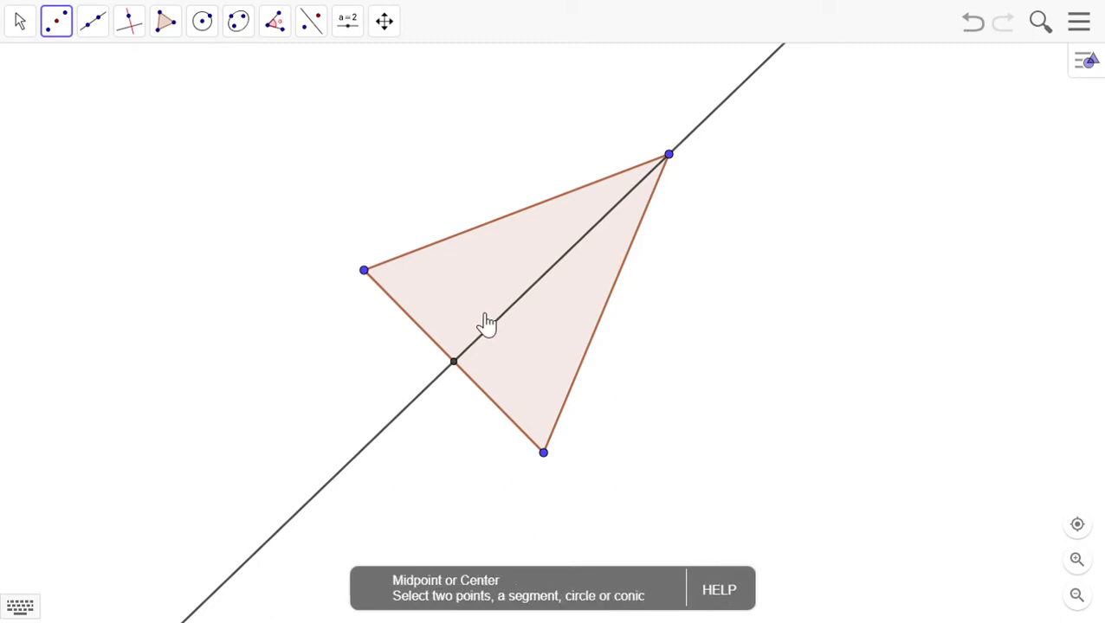
click(365, 272)
click(670, 155)
click(669, 155)
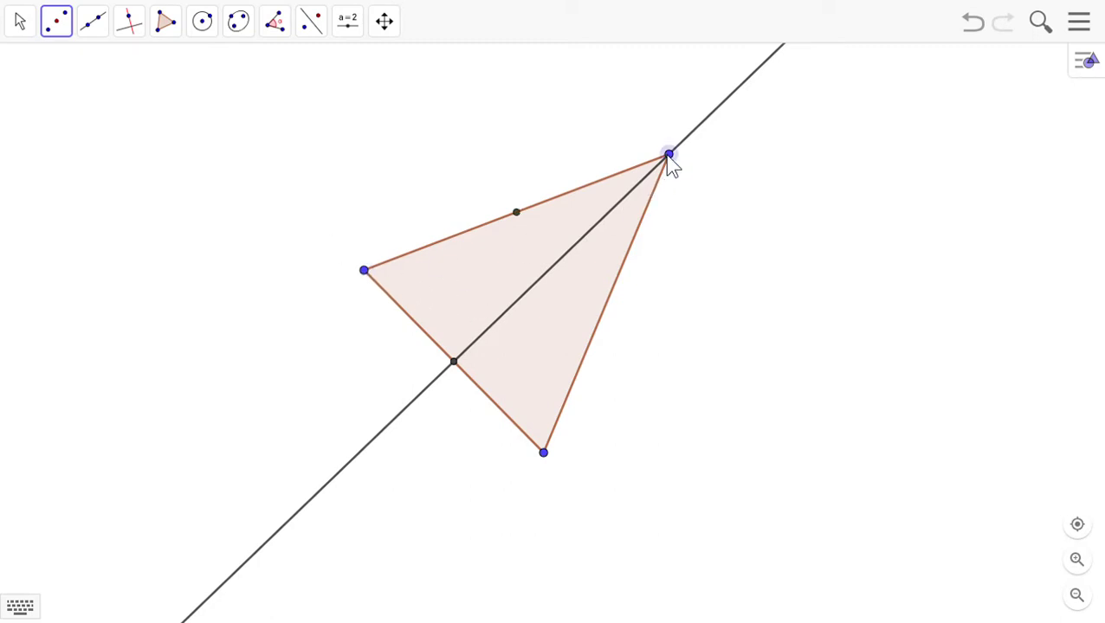
click(545, 455)
Step: Draw lines from those two midpoints through the bottom and left vertices as medians
click(95, 24)
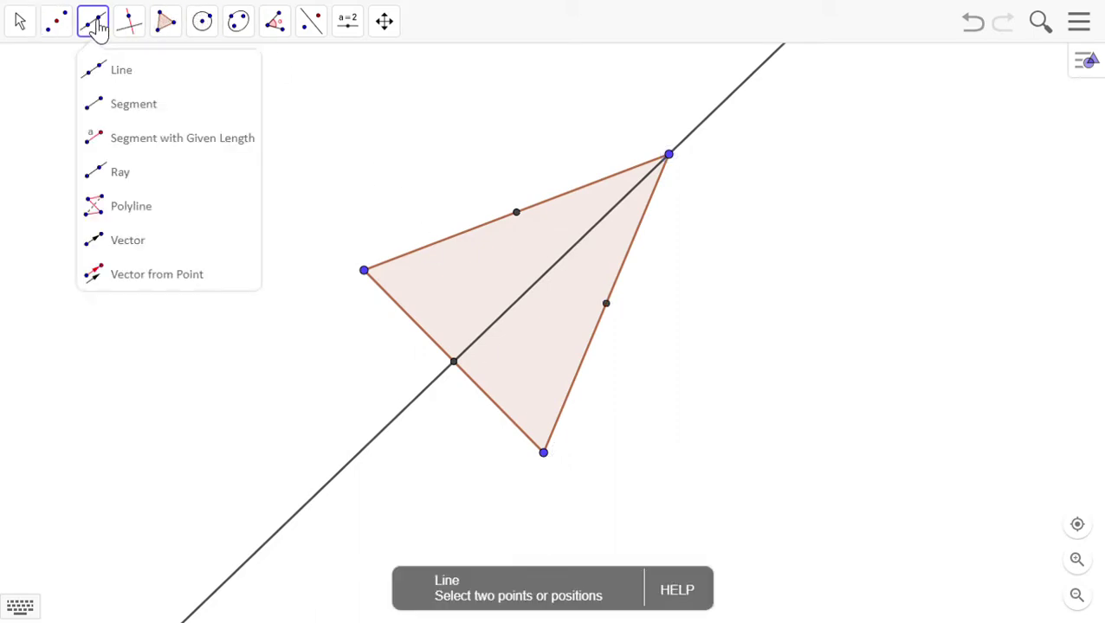
click(93, 82)
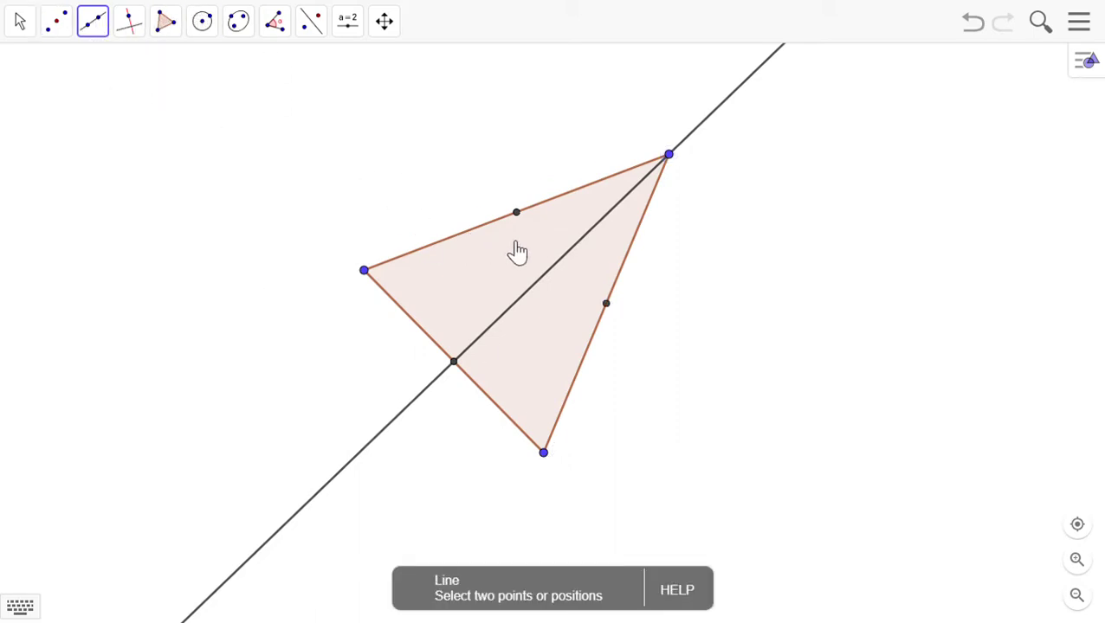
click(516, 213)
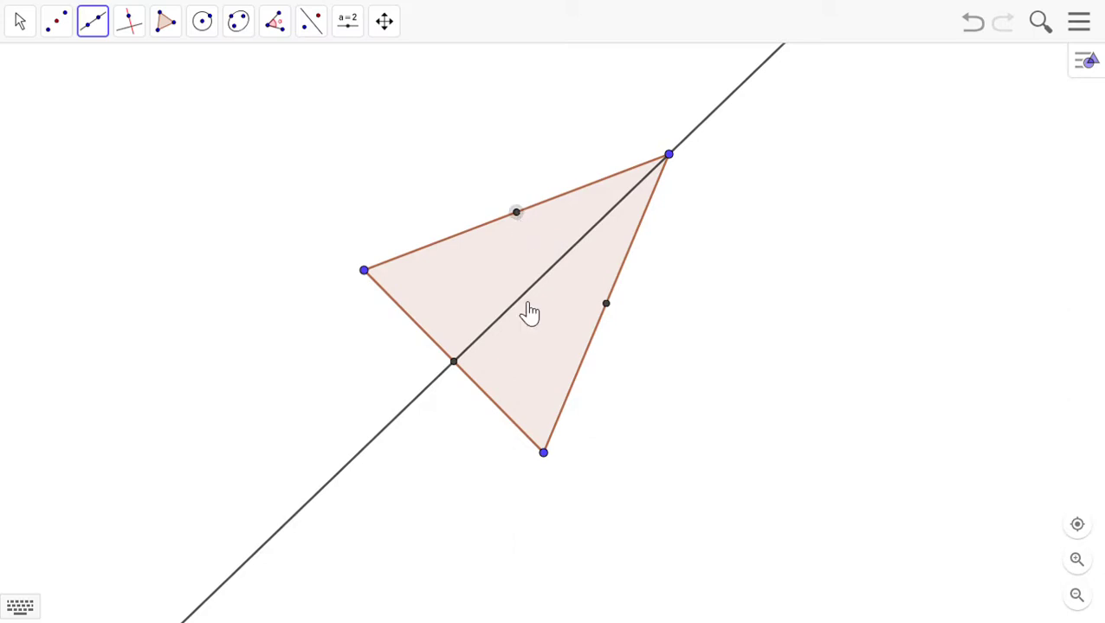
click(543, 453)
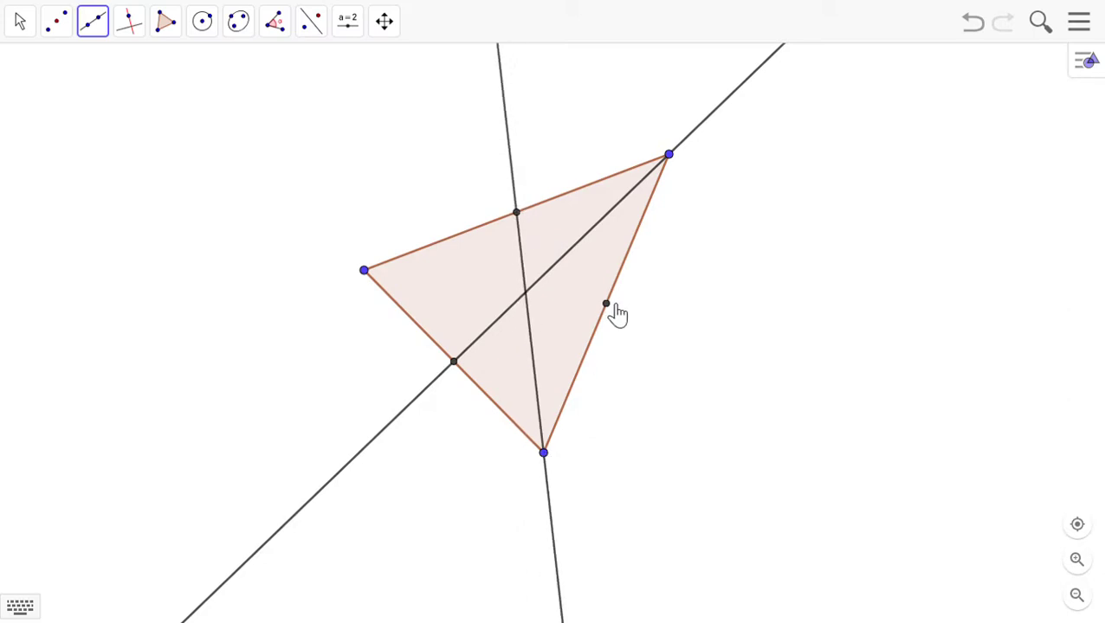
click(606, 305)
click(370, 272)
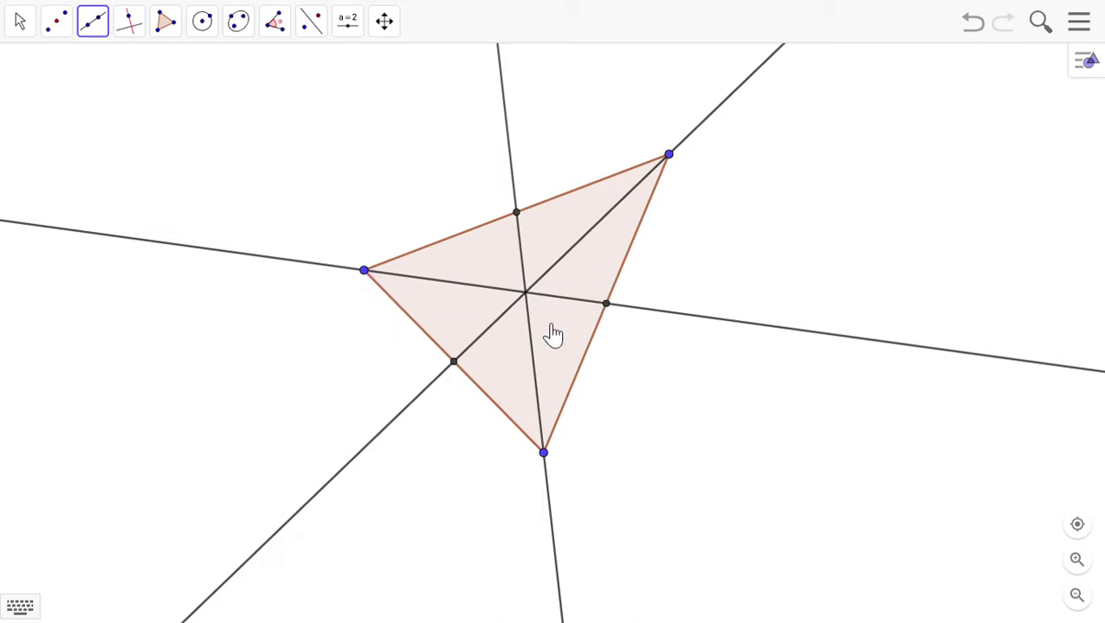
click(32, 24)
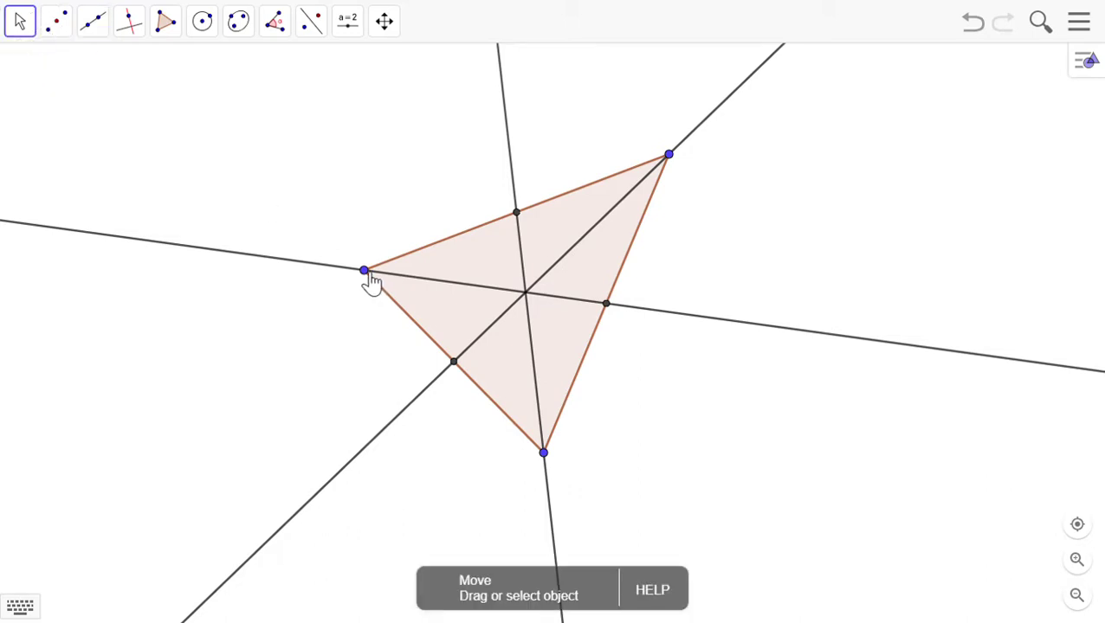
Step: Drag the left vertex outward, then centre a new circle at the medians' intersection
drag(365, 274, 218, 217)
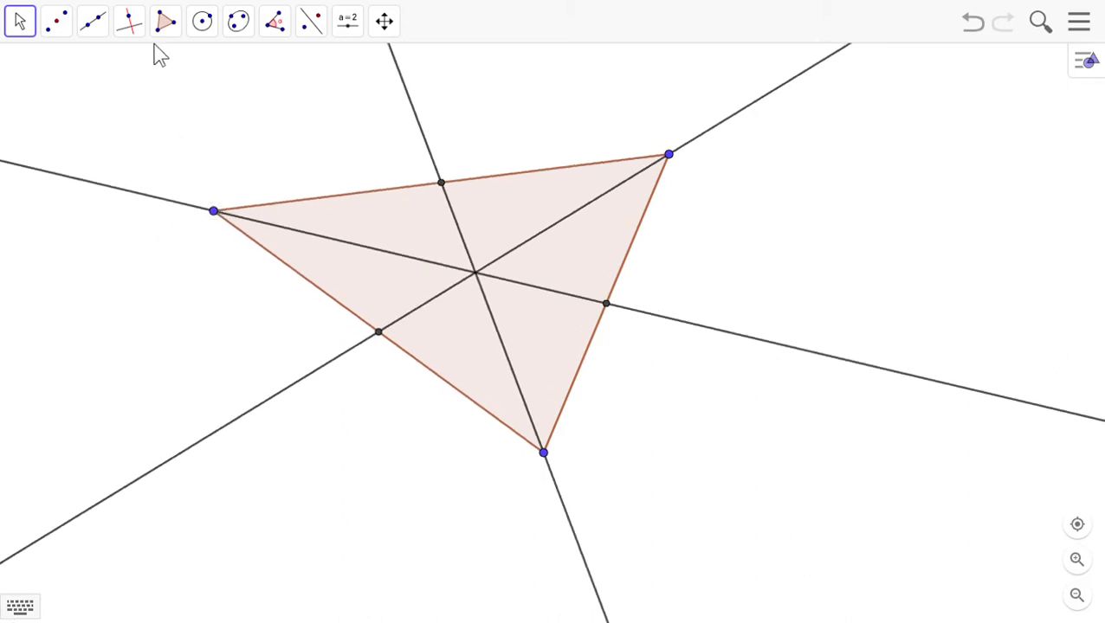
click(201, 21)
click(218, 71)
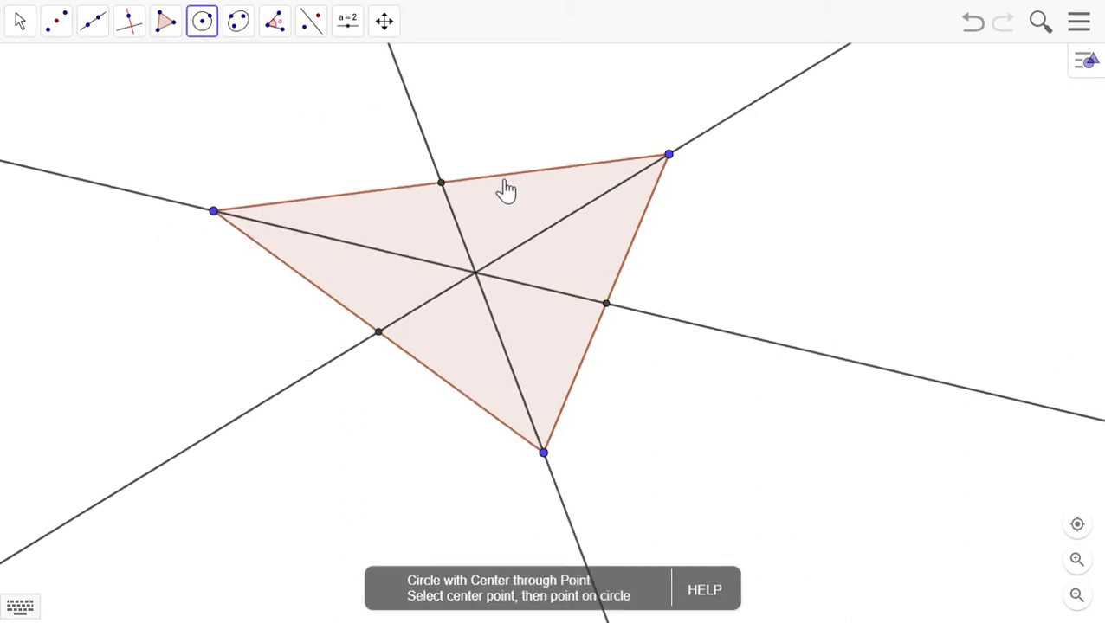
click(475, 272)
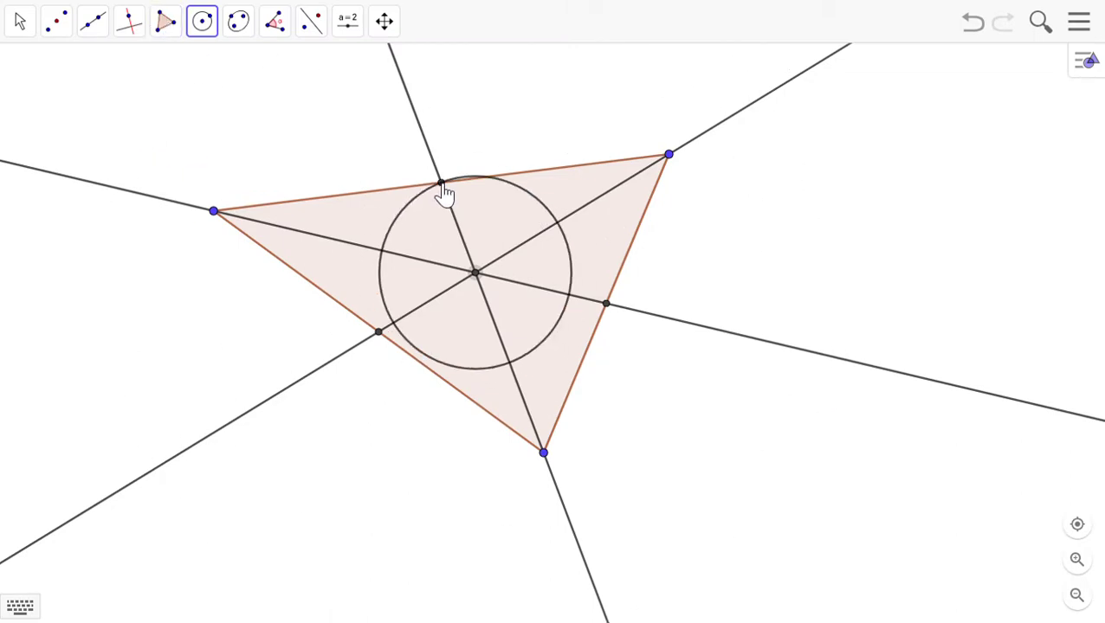
Step: Fix the circle's radius through a new free point above the triangle's left side
click(355, 135)
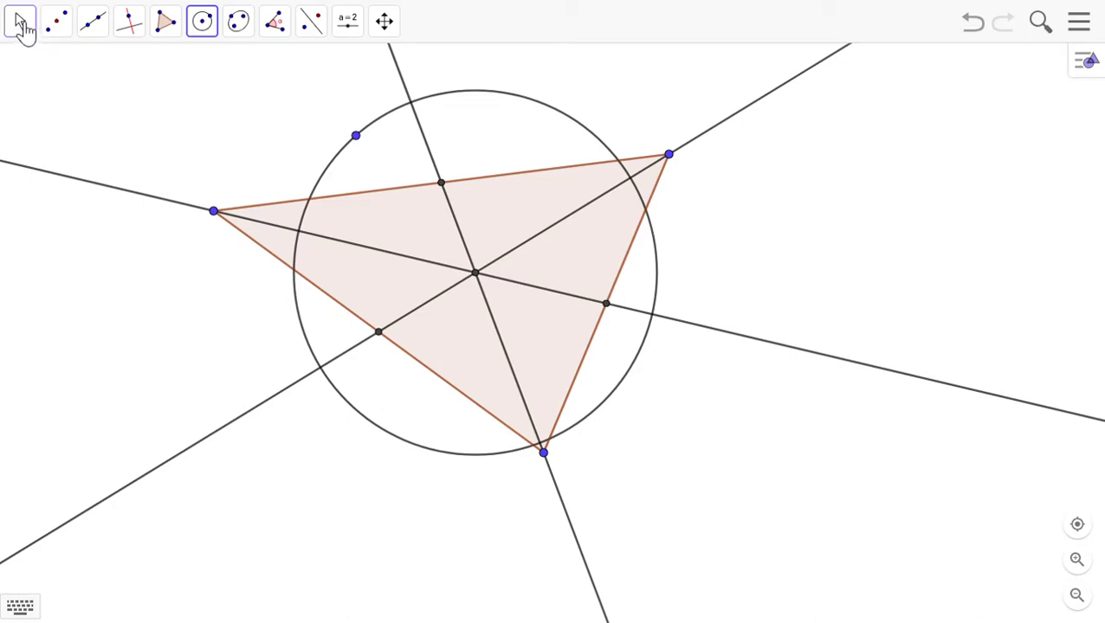
Step: Select the Move tool before clearing the construction for a fresh start
click(24, 26)
click(45, 69)
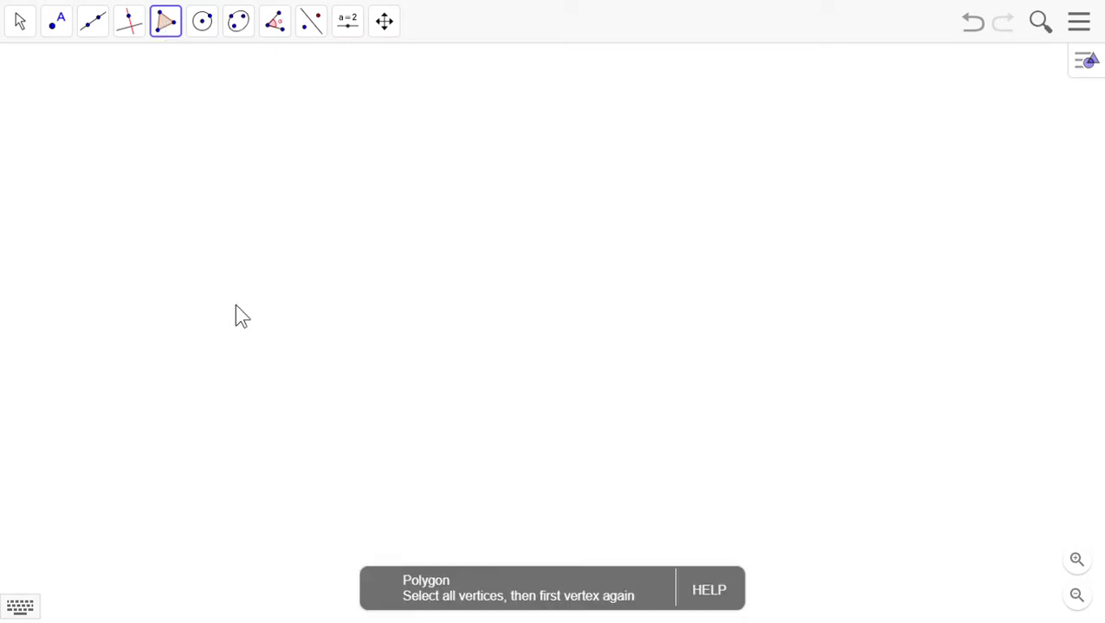
Step: Draw a new closed triangle from three clicked corners and drag its top corner
click(272, 292)
click(631, 106)
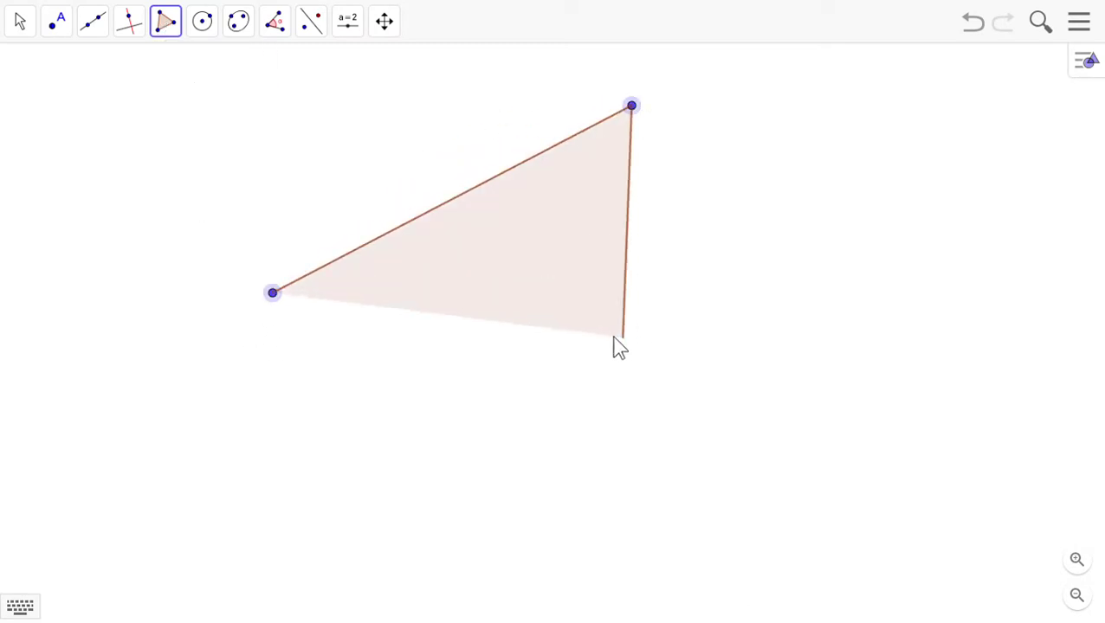
click(510, 323)
click(273, 294)
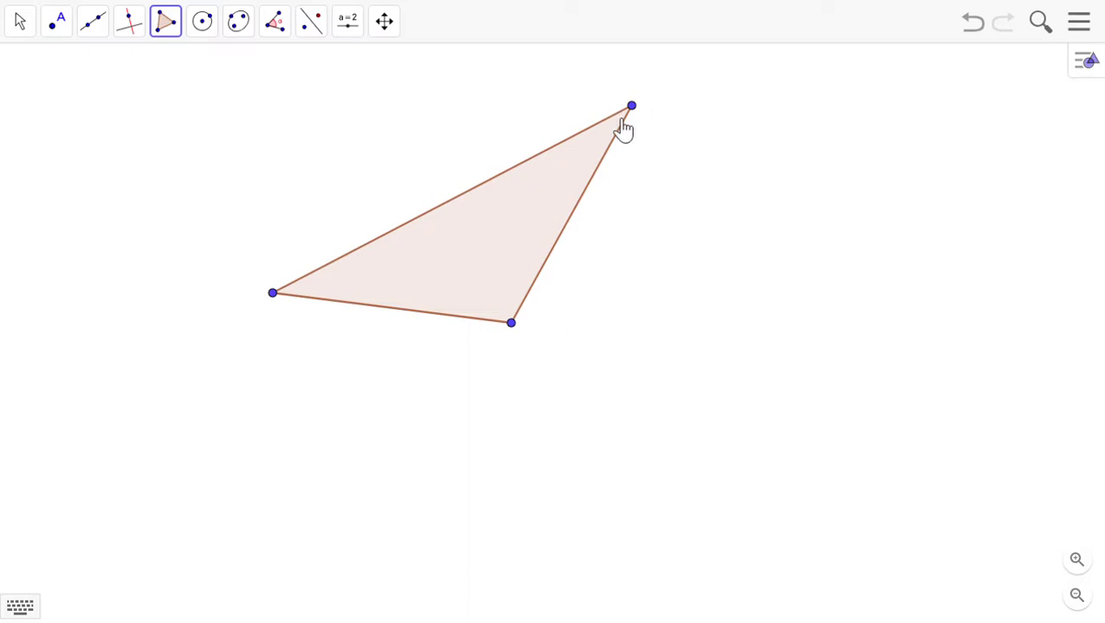
drag(631, 105, 711, 128)
Step: Drag the corners into a wide obtuse triangle with a long, level bottom side
click(21, 24)
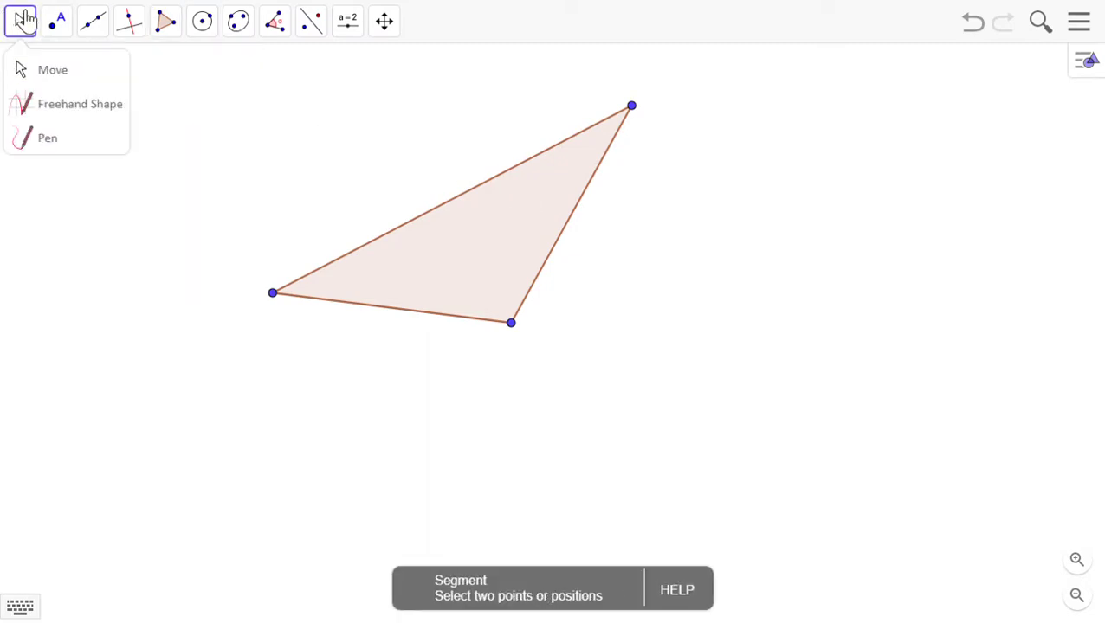
click(41, 72)
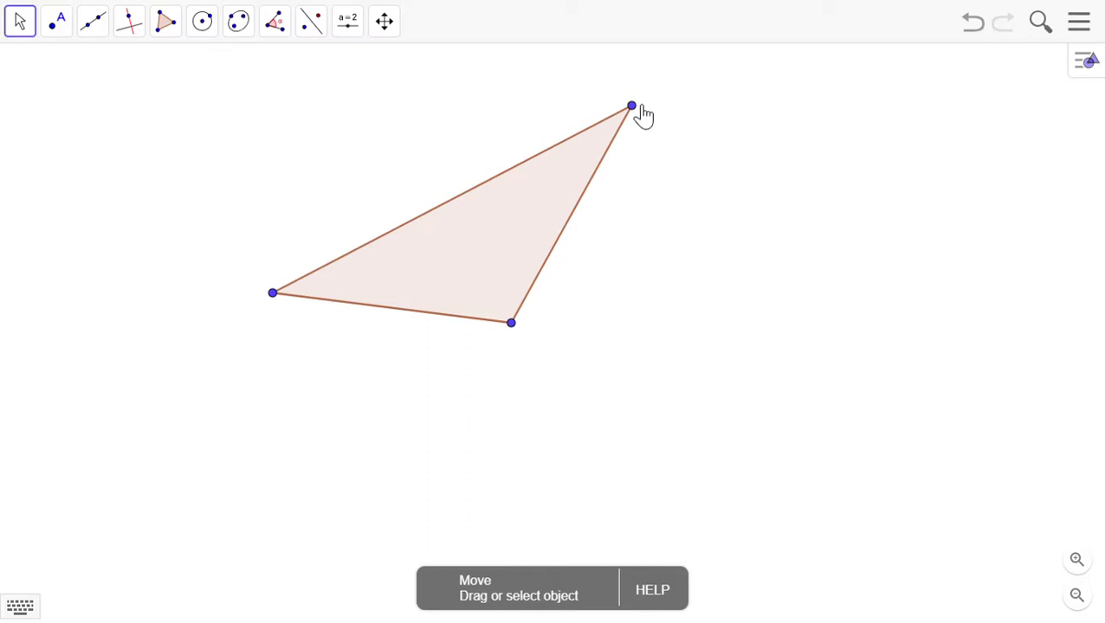
drag(639, 106, 753, 325)
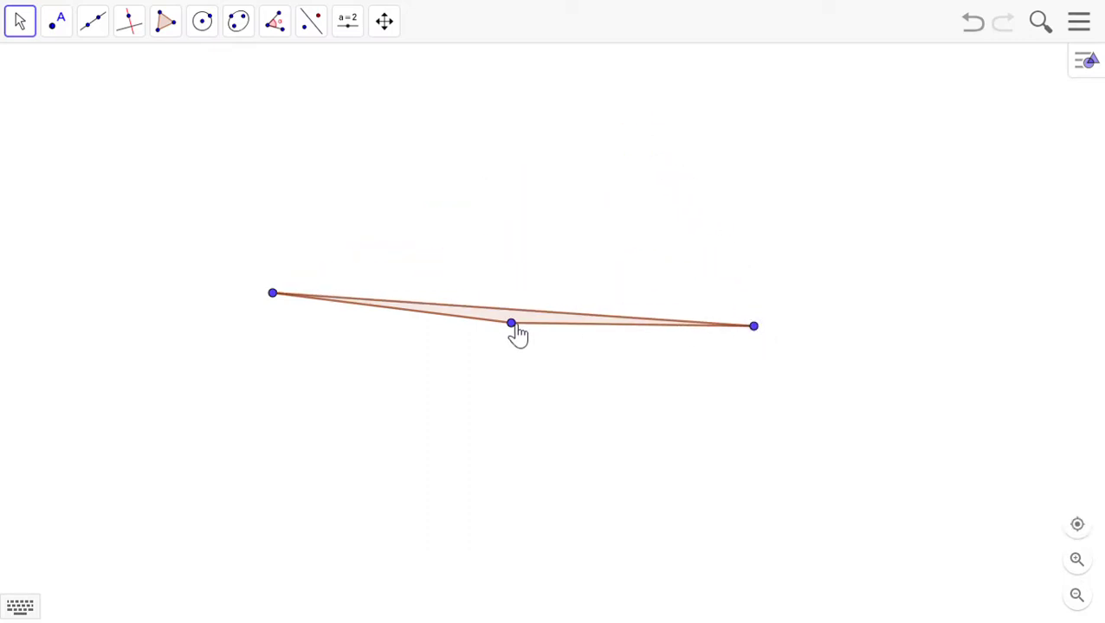
drag(513, 325, 481, 176)
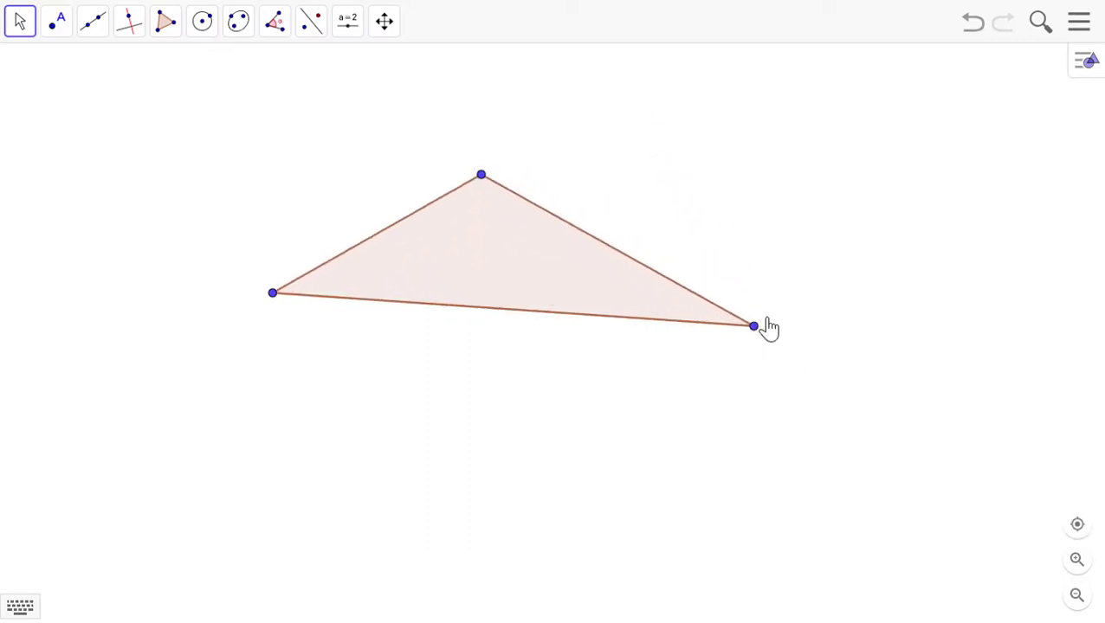
drag(765, 322, 752, 303)
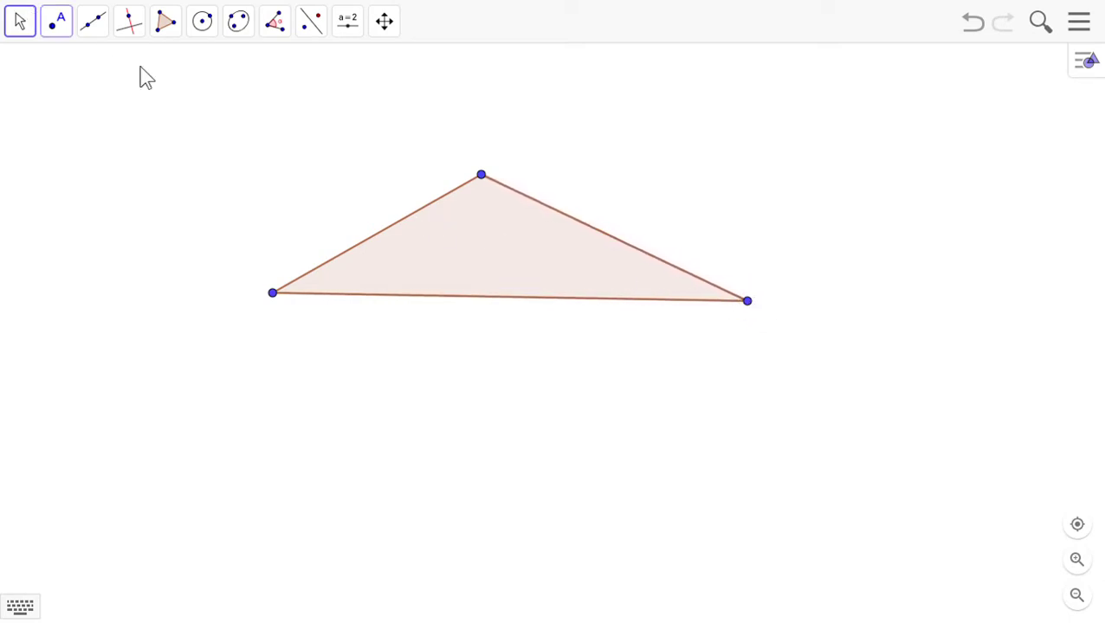
drag(754, 303, 753, 305)
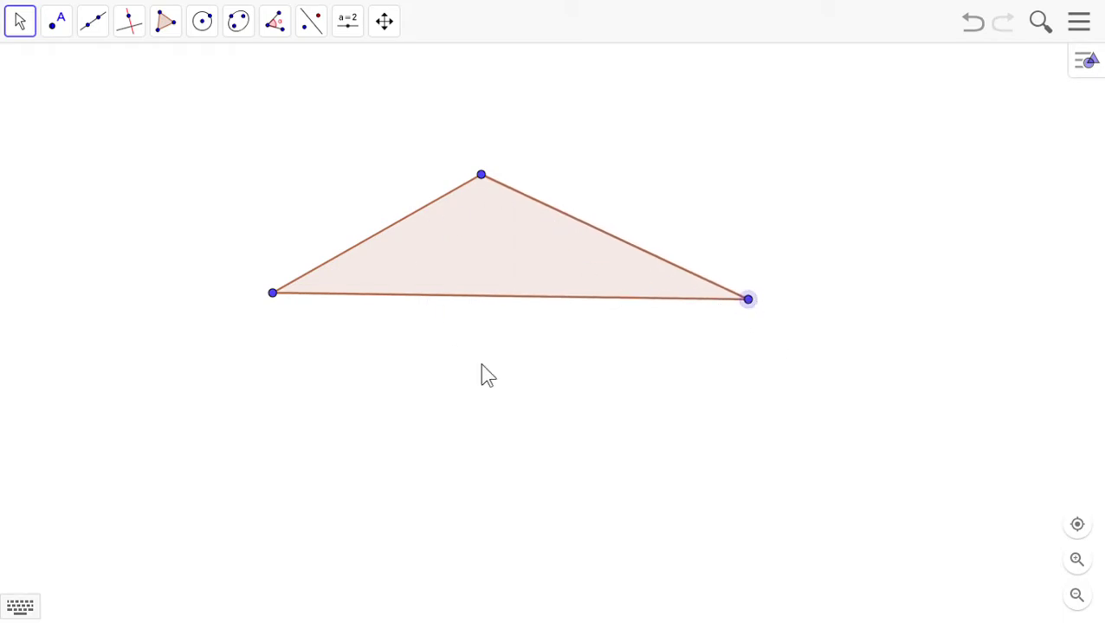
drag(753, 298, 751, 300)
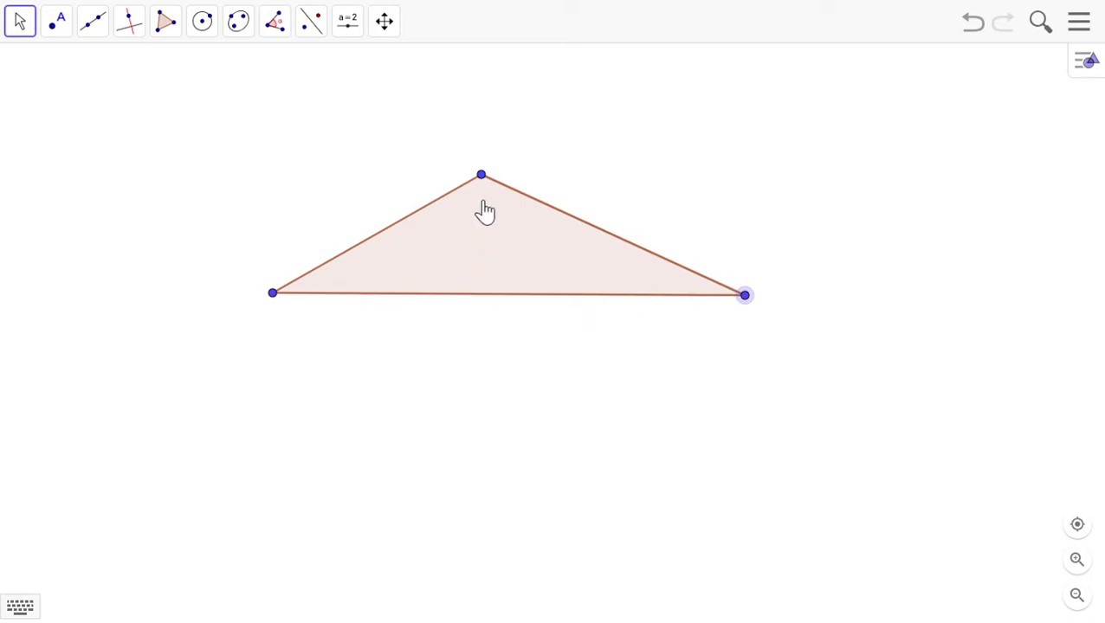
drag(491, 189, 451, 167)
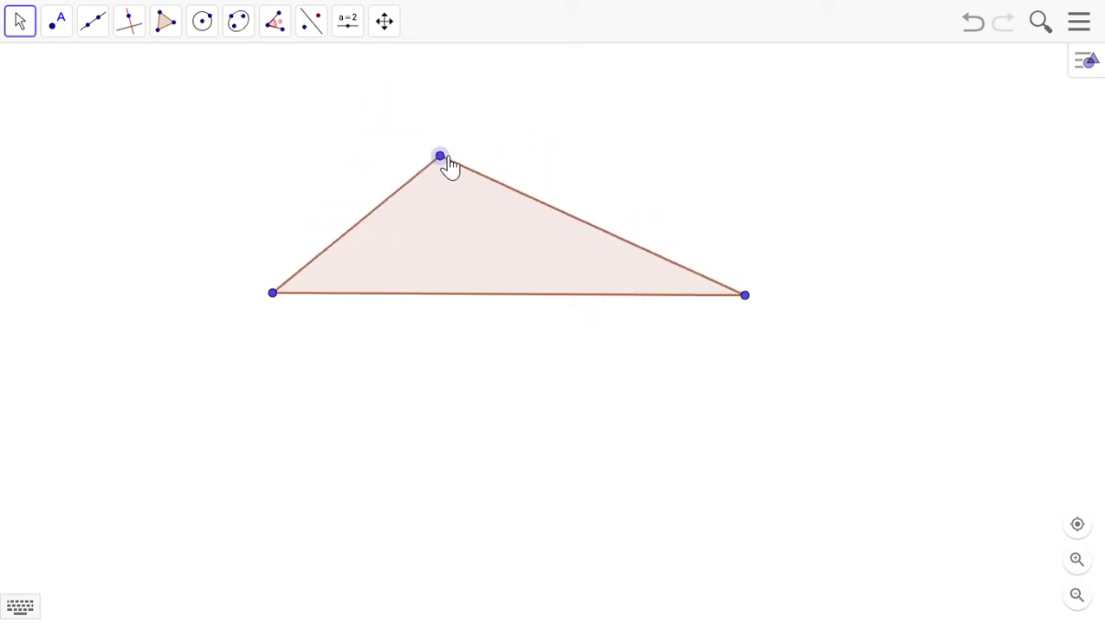
Step: Construct a perpendicular to the bottom side through the top vertex
click(132, 29)
click(148, 76)
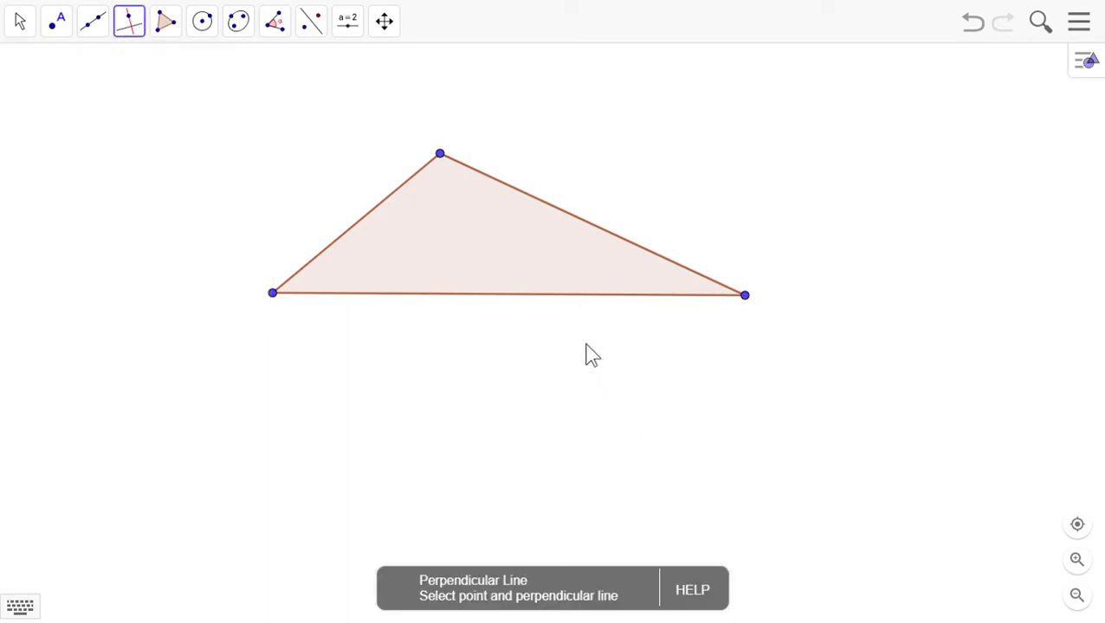
click(561, 295)
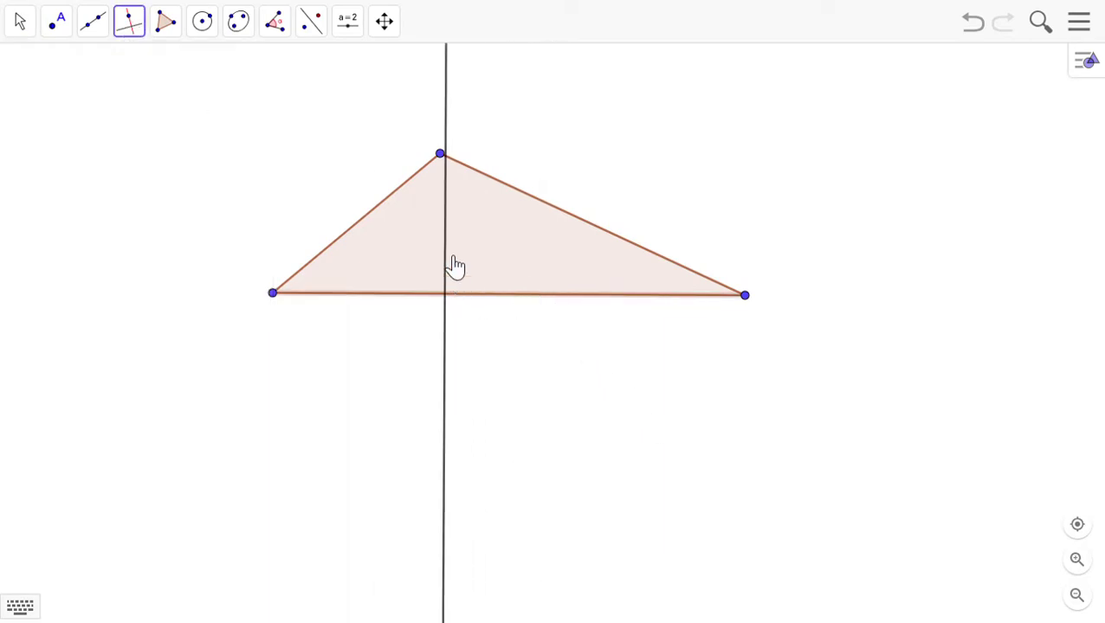
click(441, 155)
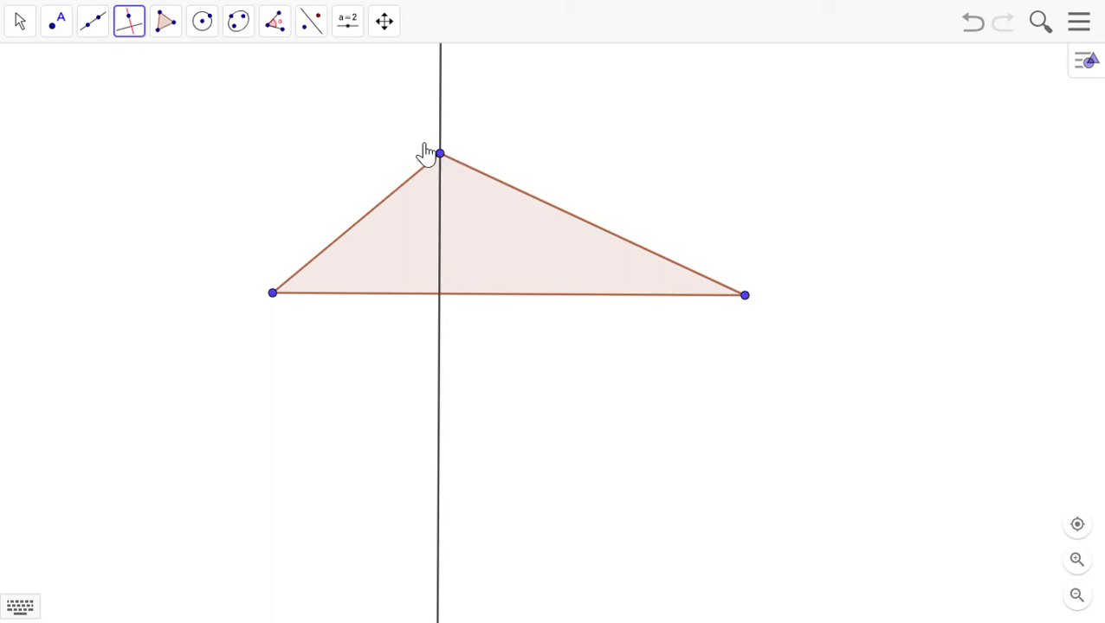
Step: Drag the vertices to reshape the triangle into a narrower obtuse form
click(20, 21)
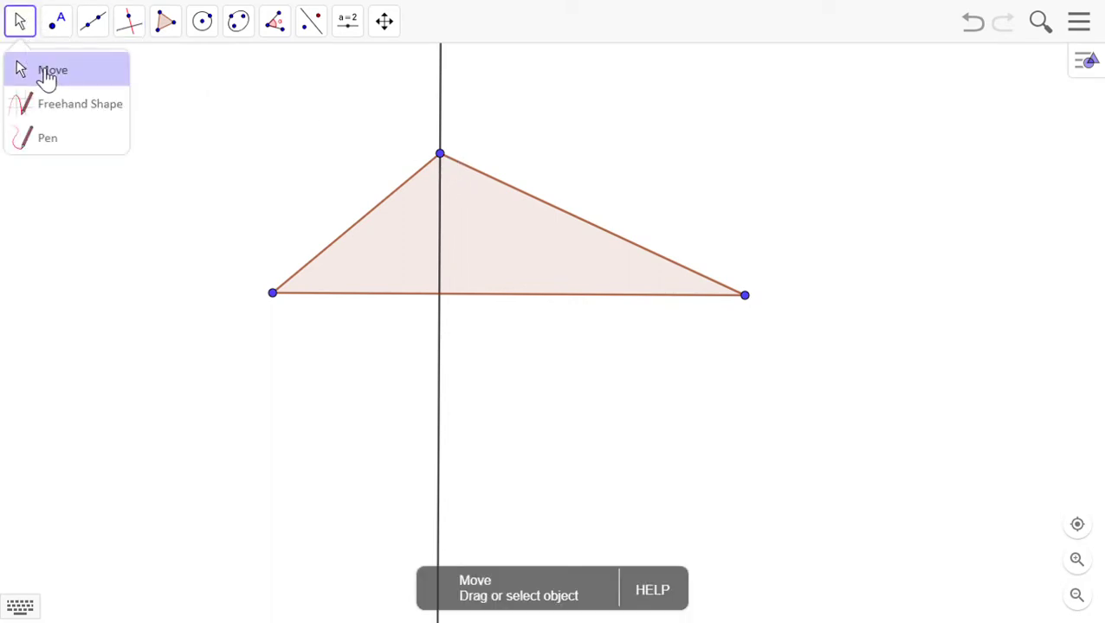
click(48, 76)
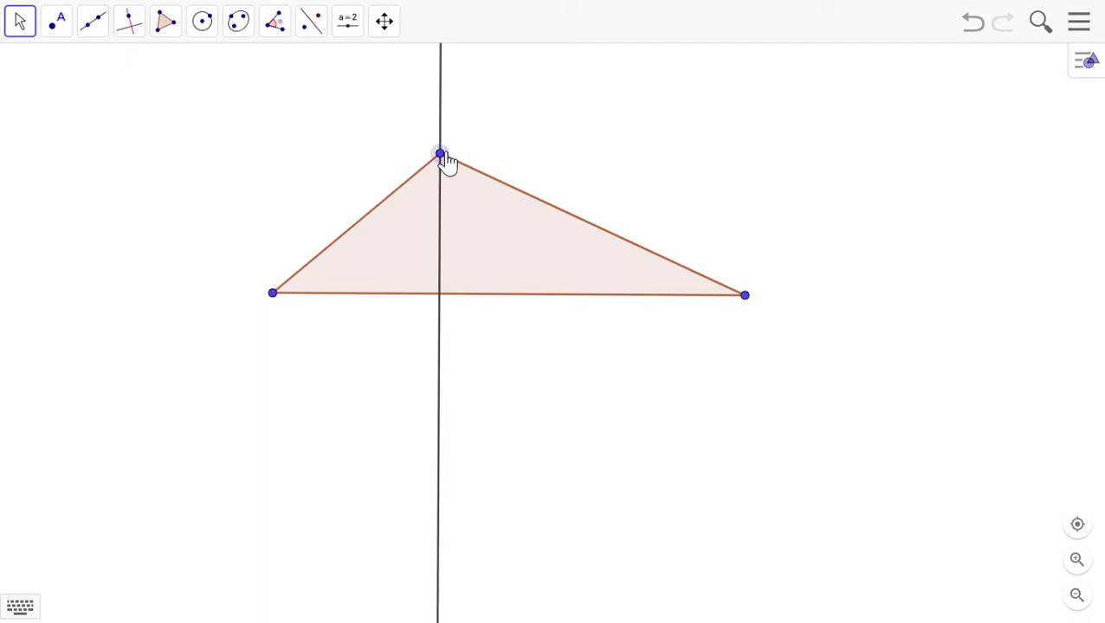
drag(448, 166, 216, 399)
drag(279, 296, 409, 236)
drag(216, 390, 234, 323)
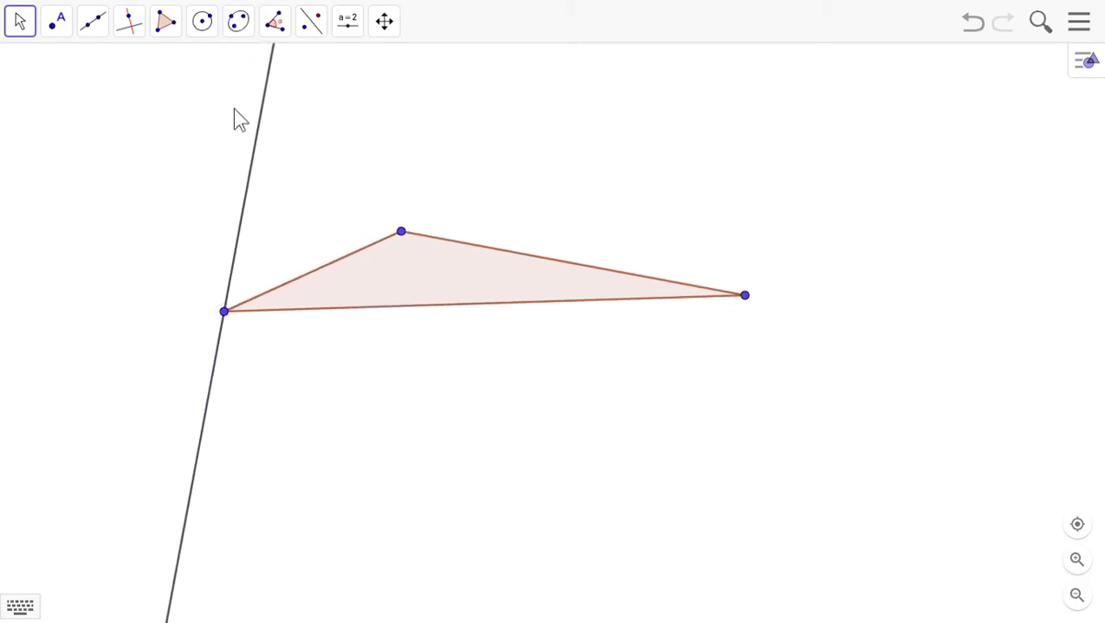
Step: Construct the altitude through the top vertex, perpendicular to the bottom side
click(103, 24)
click(103, 69)
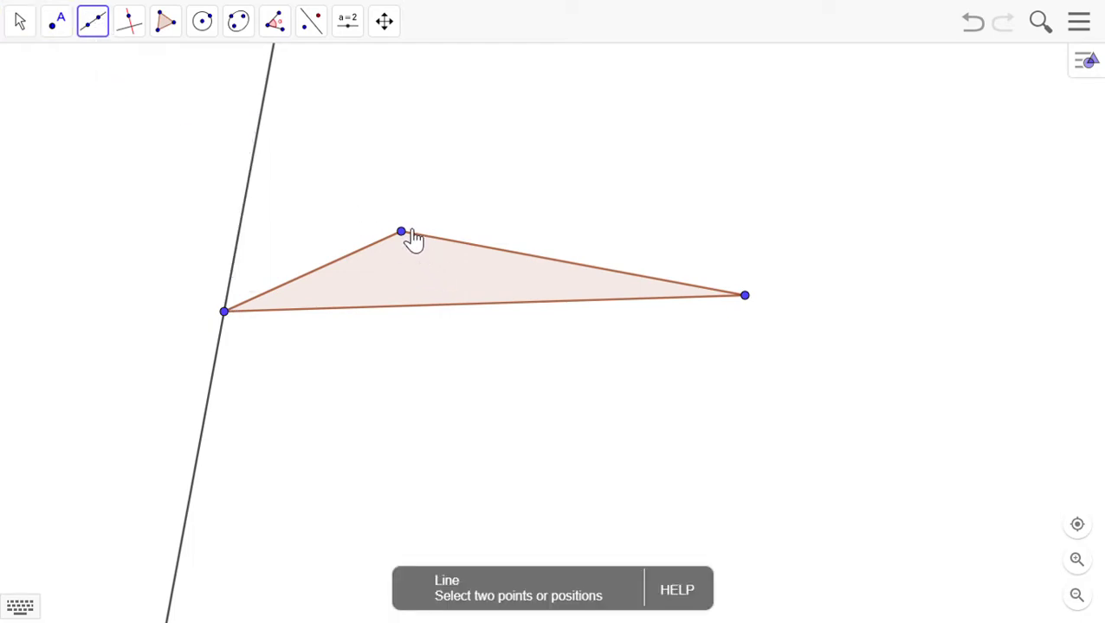
click(136, 31)
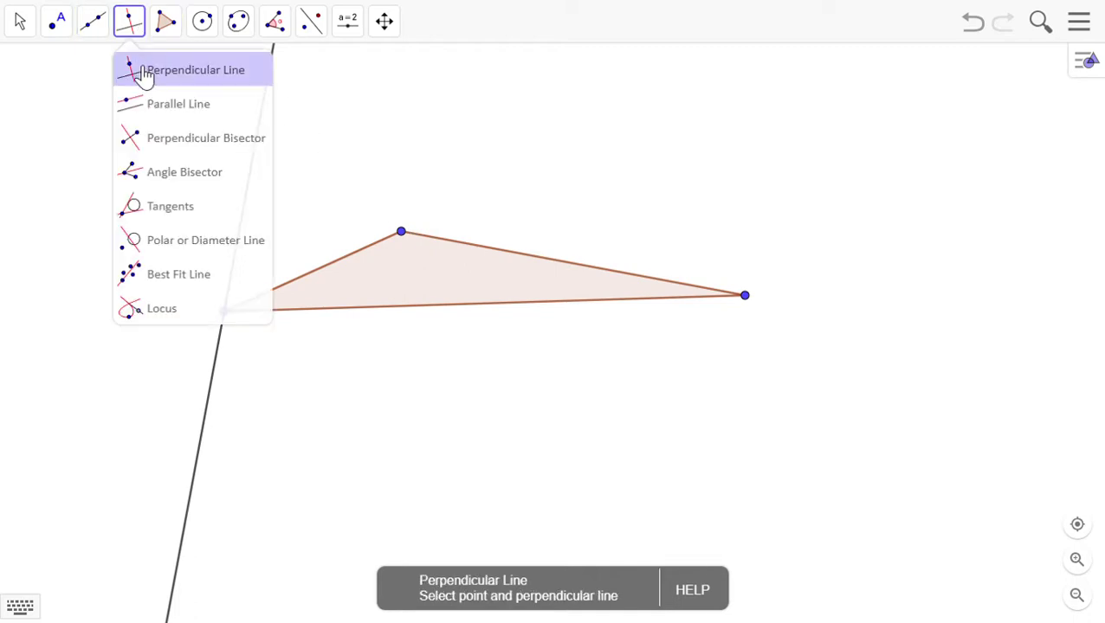
click(144, 76)
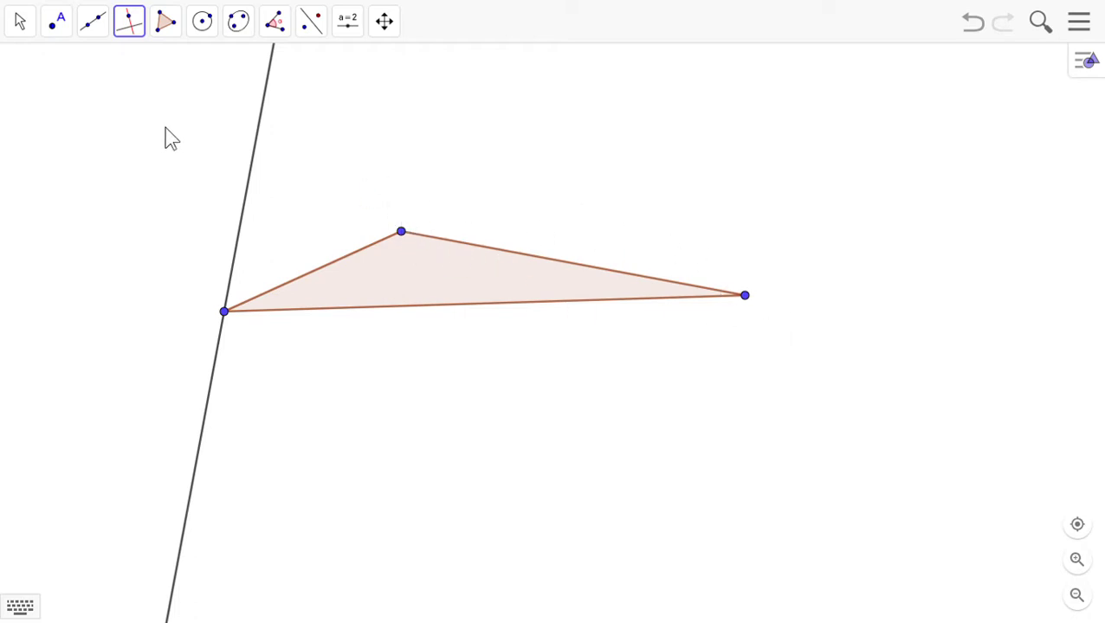
click(403, 233)
key(Escape)
click(130, 31)
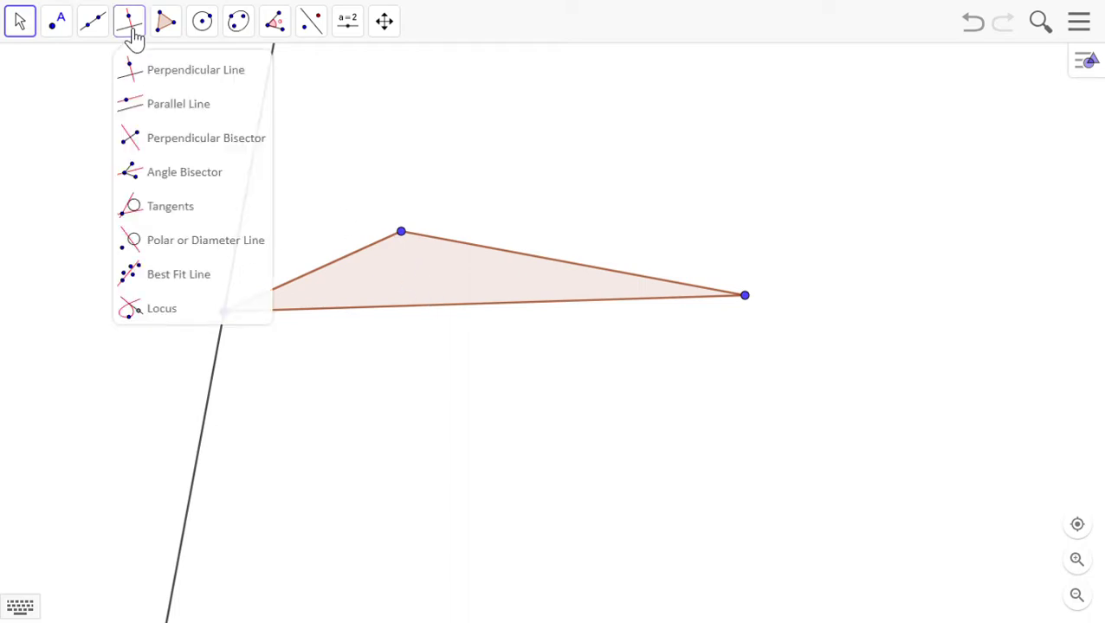
click(156, 73)
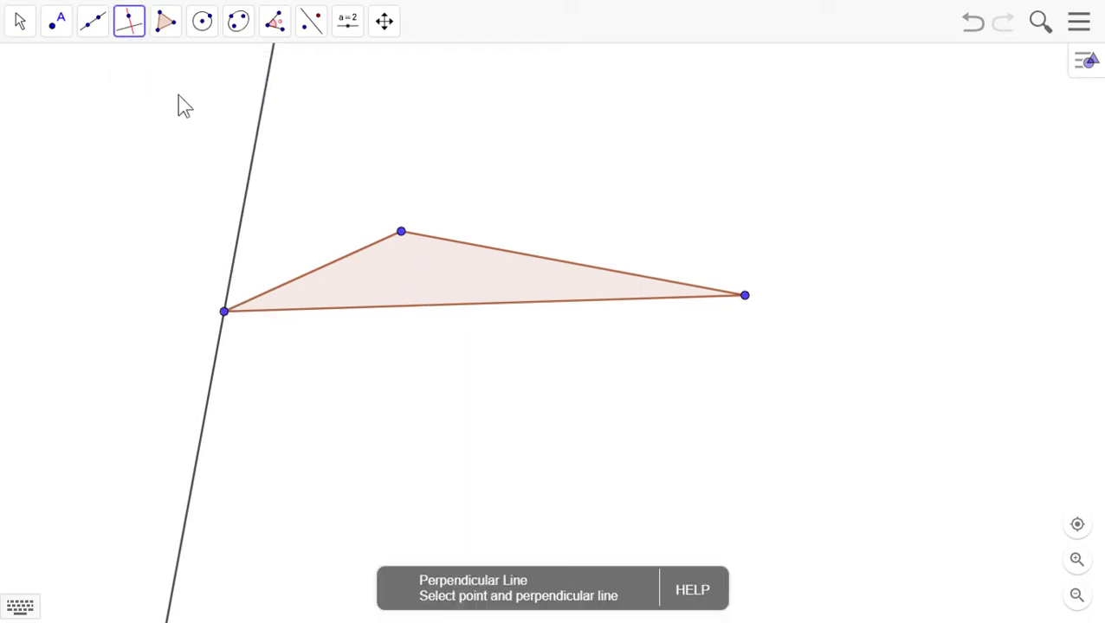
click(404, 309)
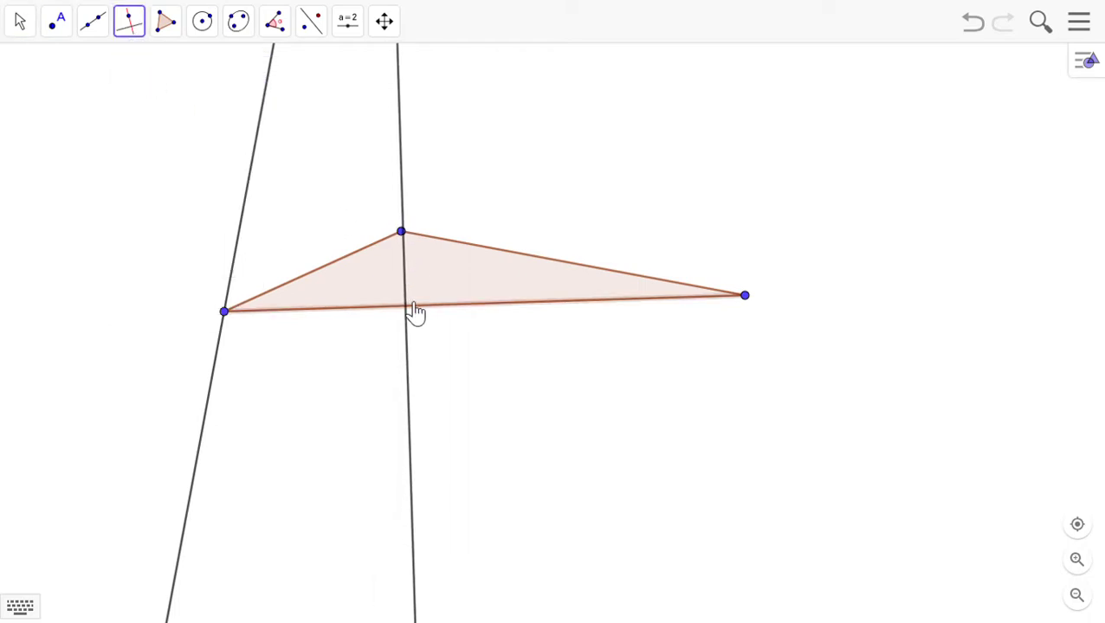
click(403, 233)
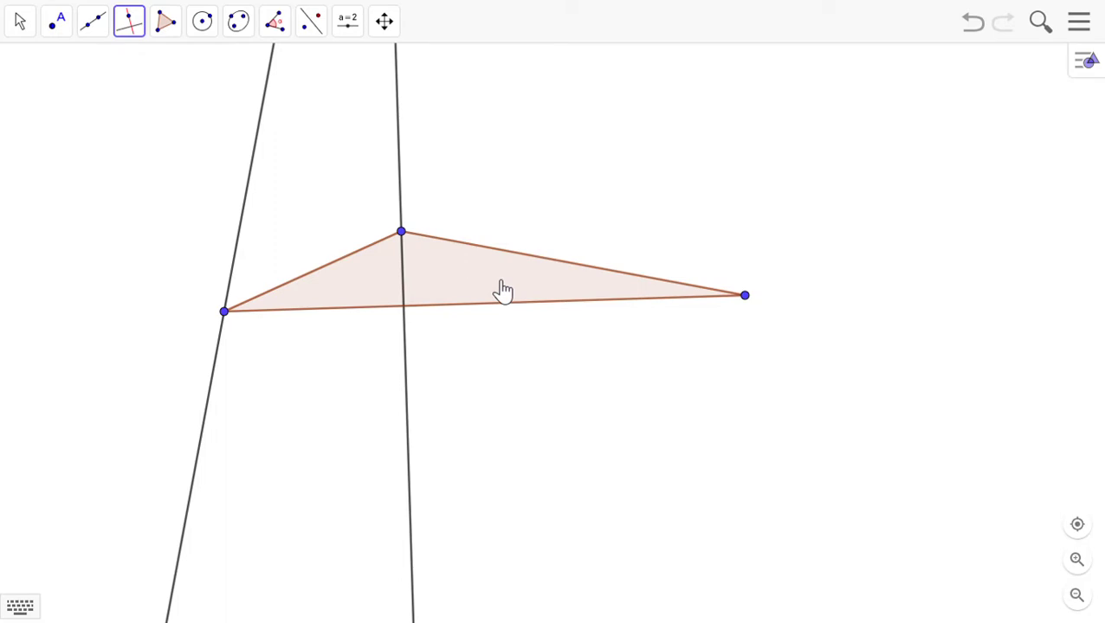
Step: Drag the top vertex up and right so its altitude lines follow
click(27, 23)
click(49, 70)
drag(403, 235, 538, 119)
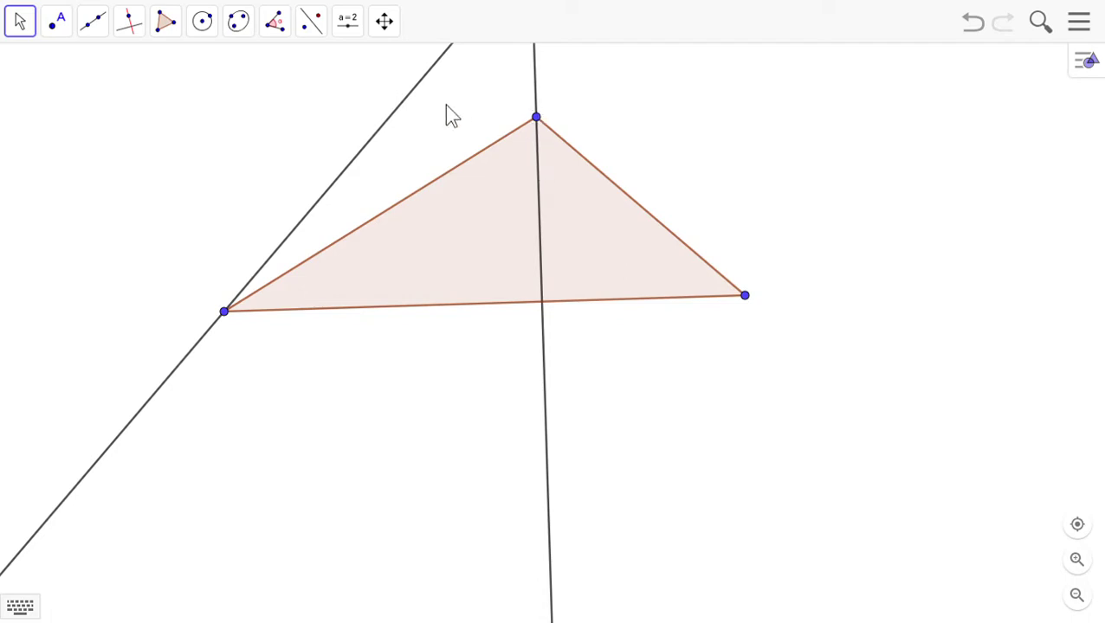
click(132, 26)
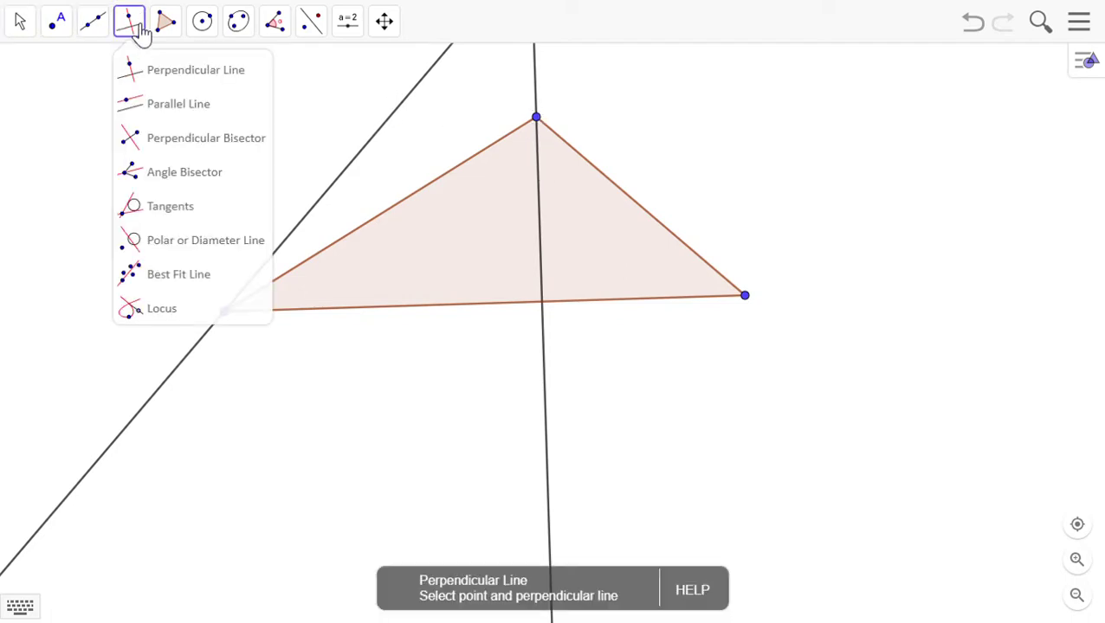
click(165, 74)
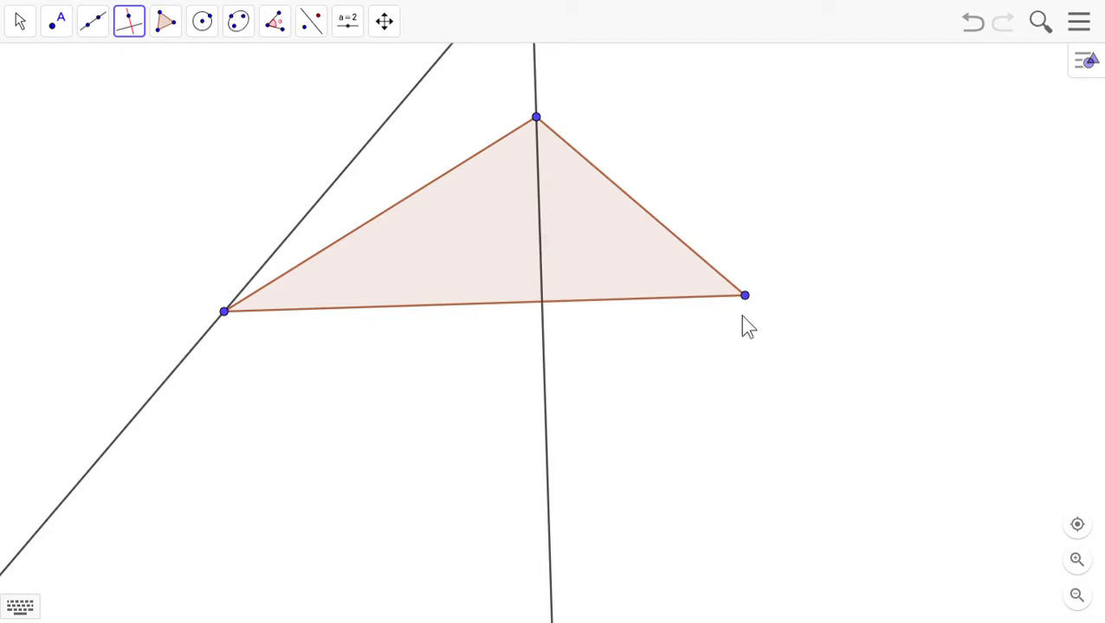
Step: Drag the vertices to reshape the triangle with a new apex at the top
click(19, 25)
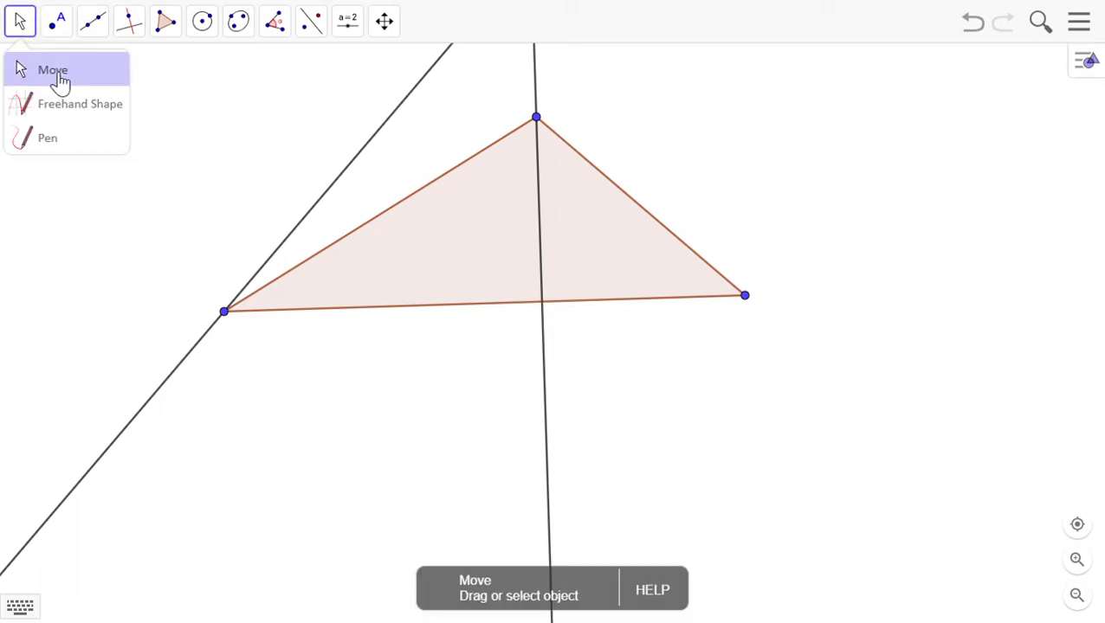
click(50, 71)
drag(534, 137, 802, 393)
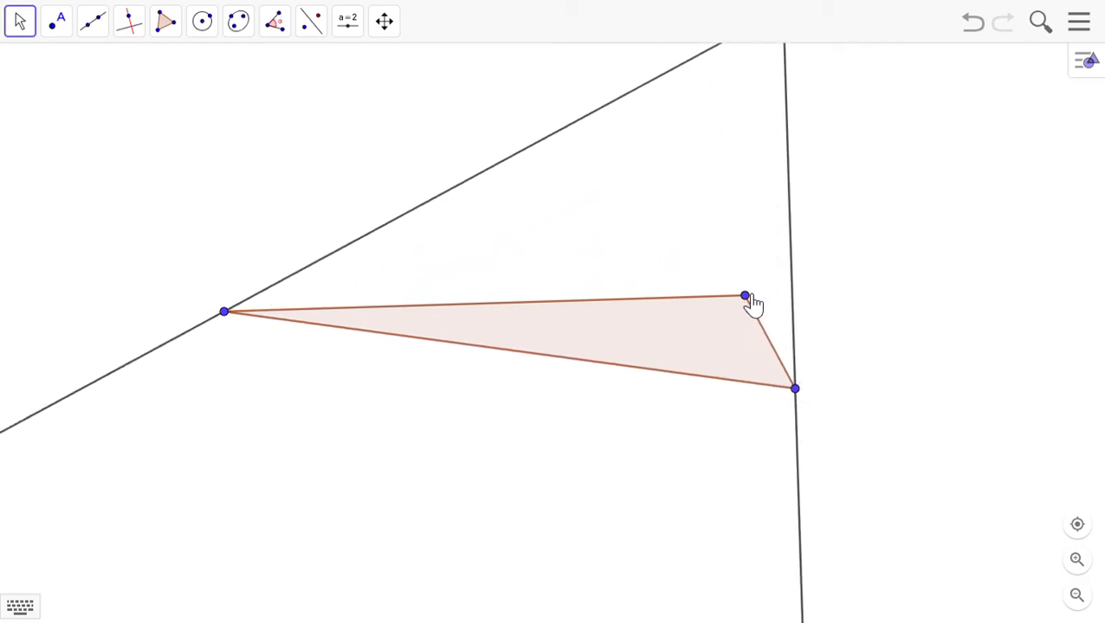
drag(750, 303, 525, 195)
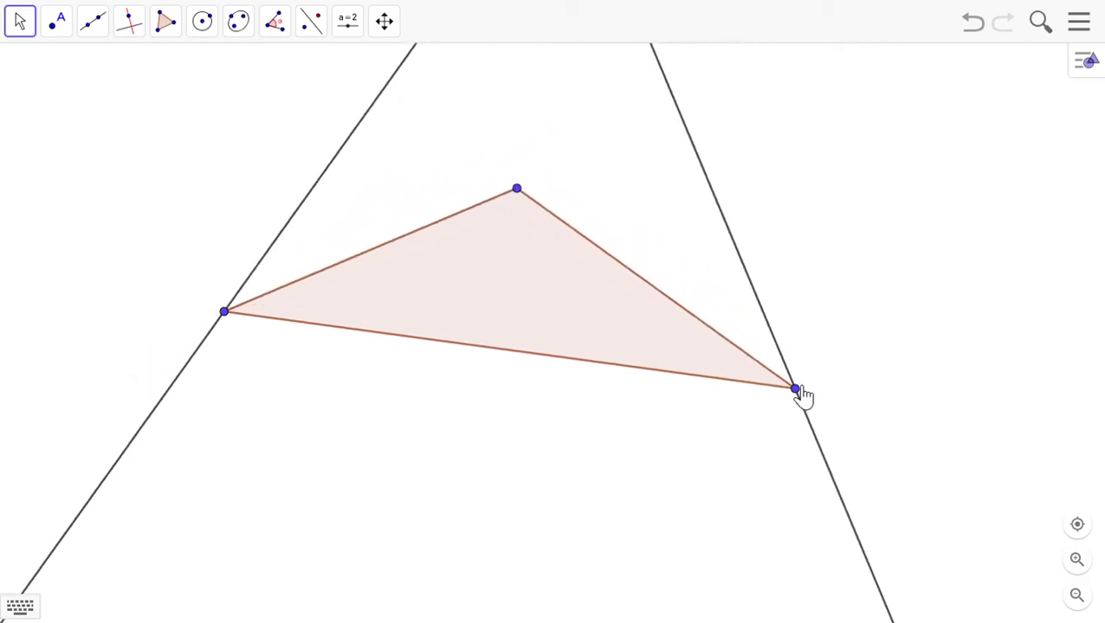
drag(801, 396, 778, 314)
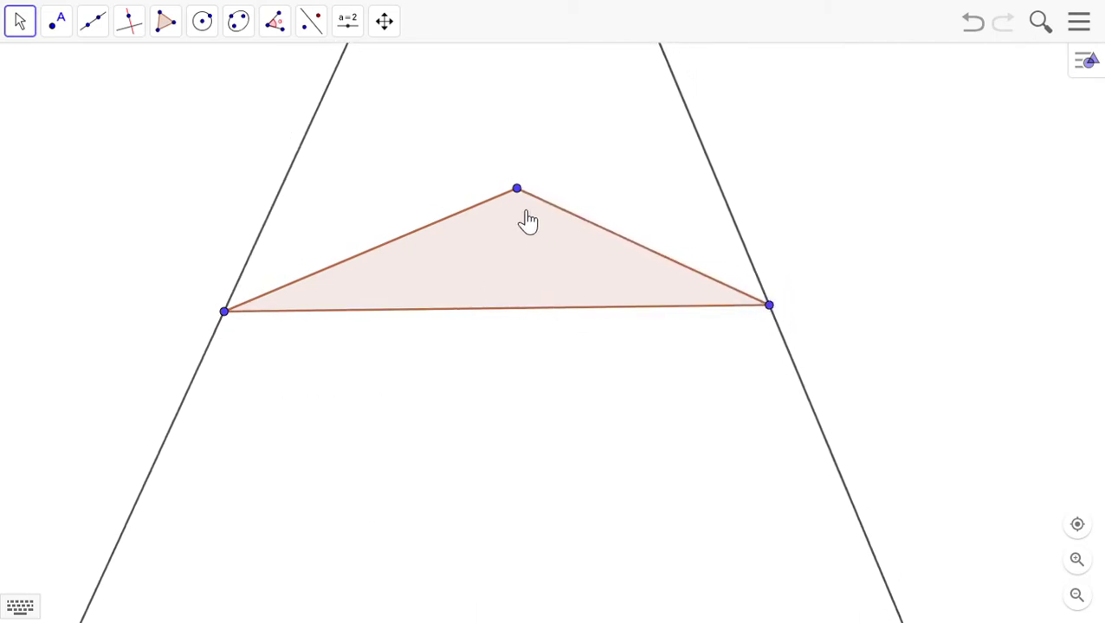
Step: Add a perpendicular to the base through the top vertex as the third altitude
click(130, 26)
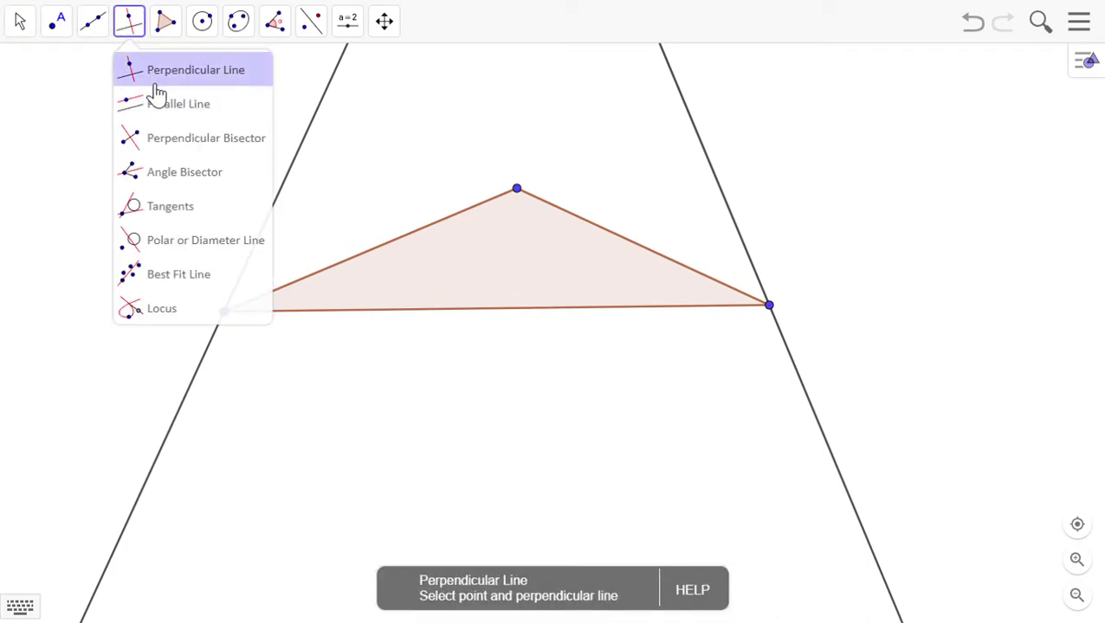
click(157, 82)
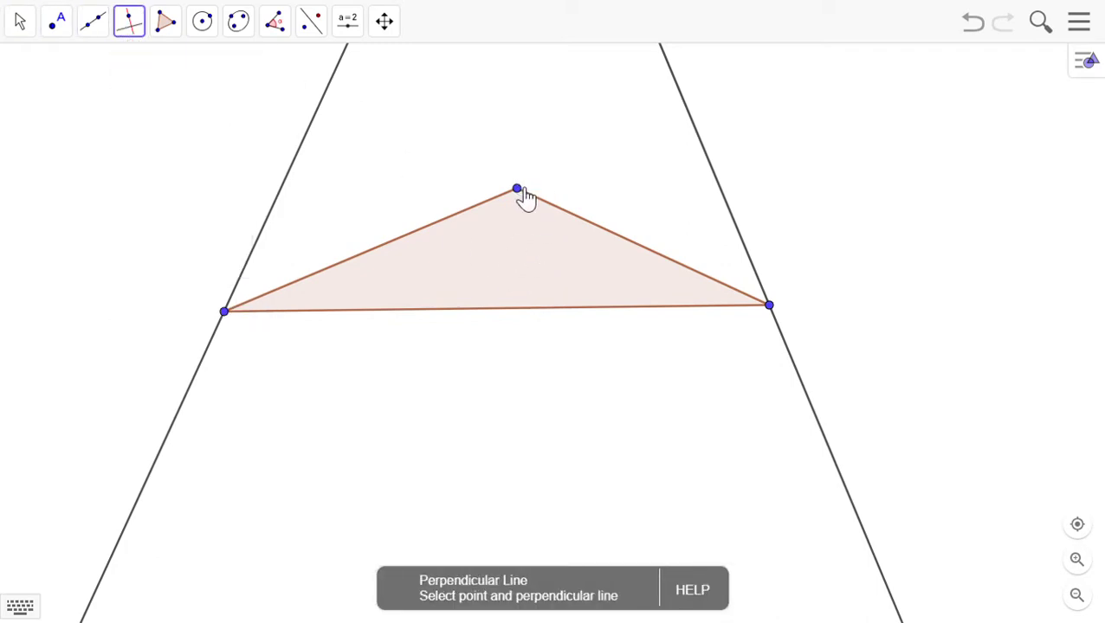
click(533, 311)
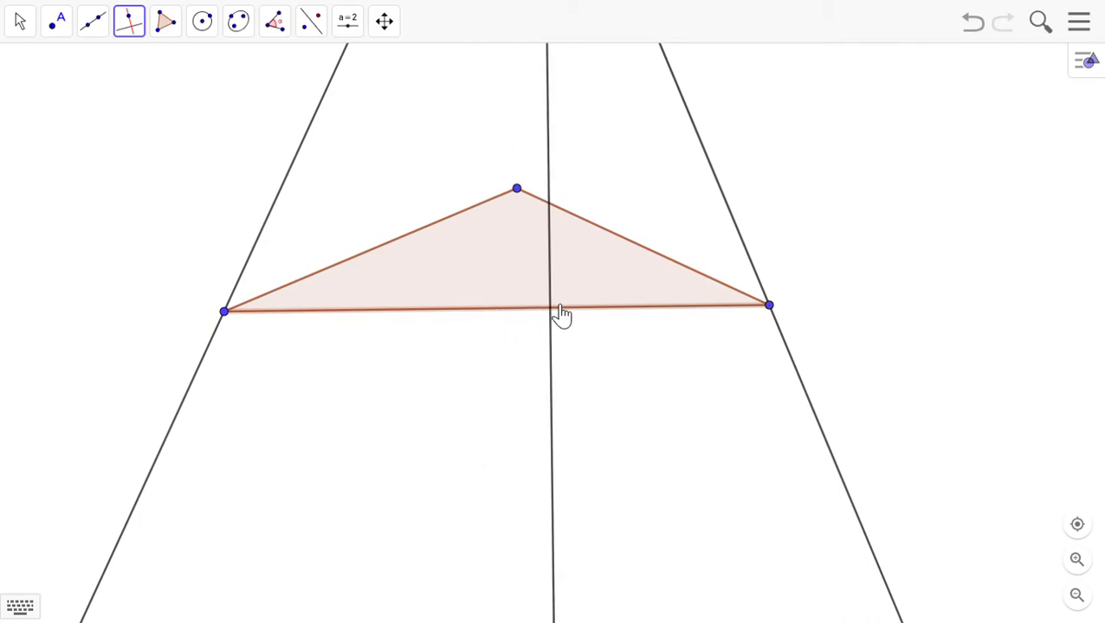
click(519, 190)
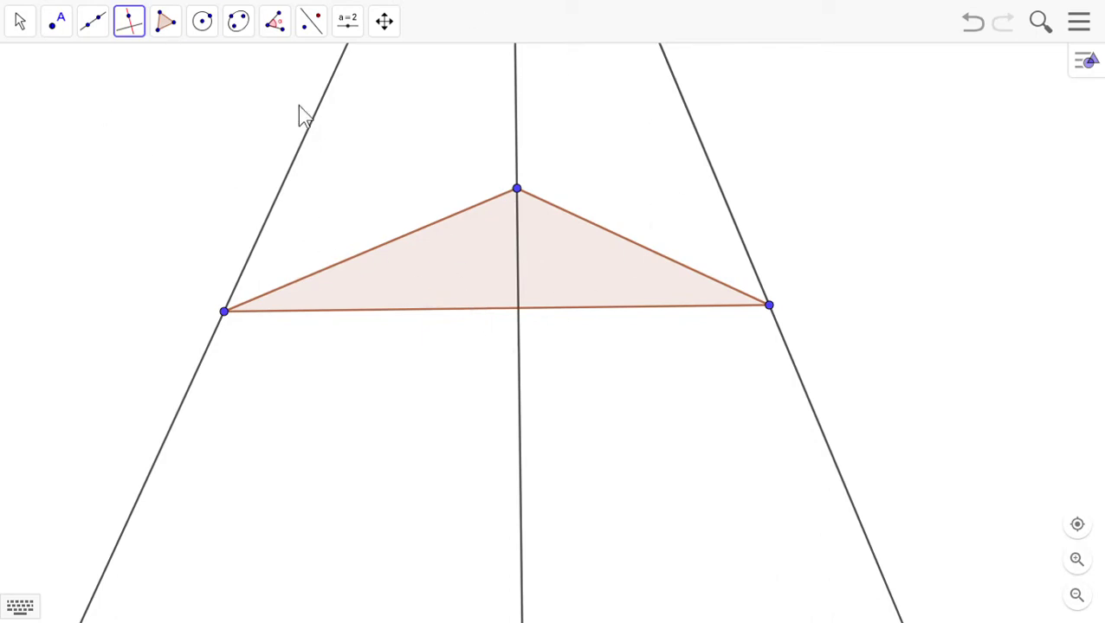
click(20, 20)
click(47, 70)
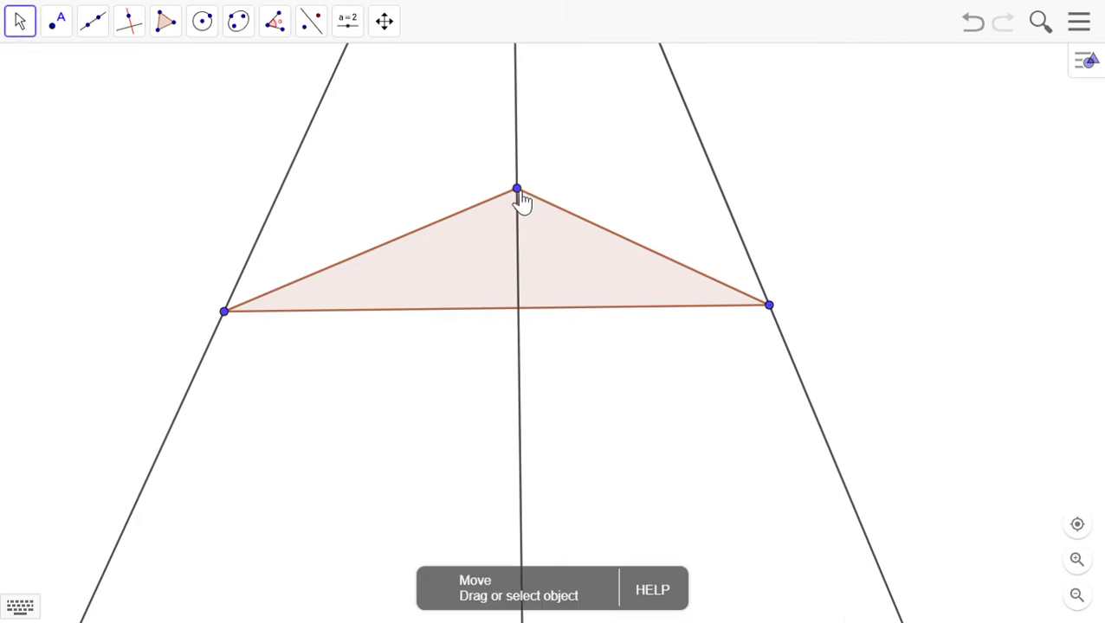
Step: Drag the vertices into a flatter obtuse triangle with the right vertex raised as top
drag(526, 197, 514, 227)
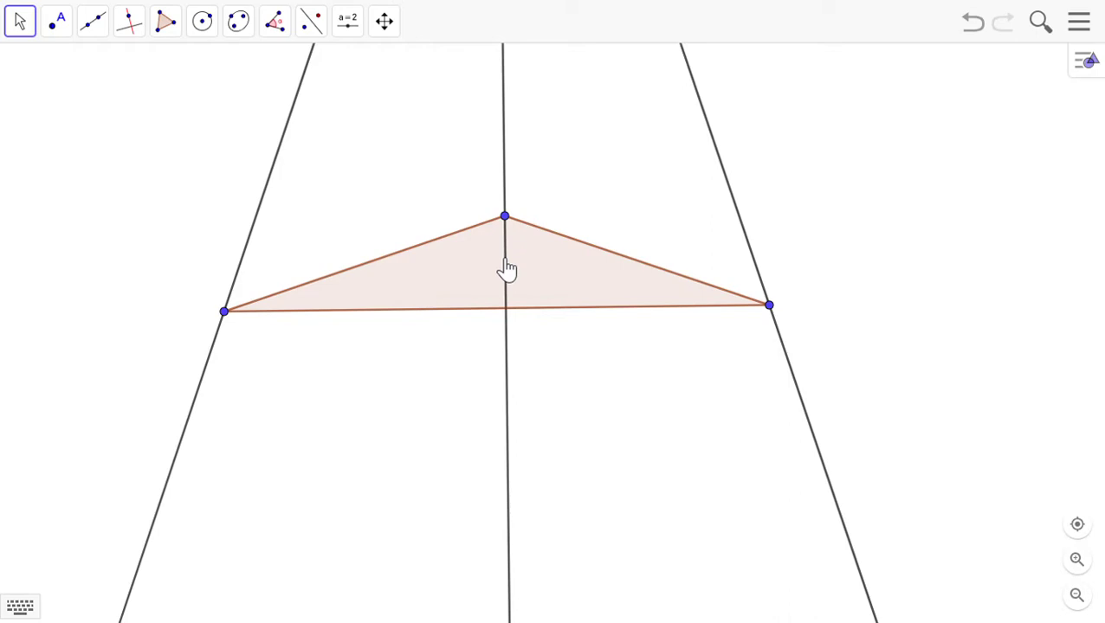
drag(505, 217, 555, 355)
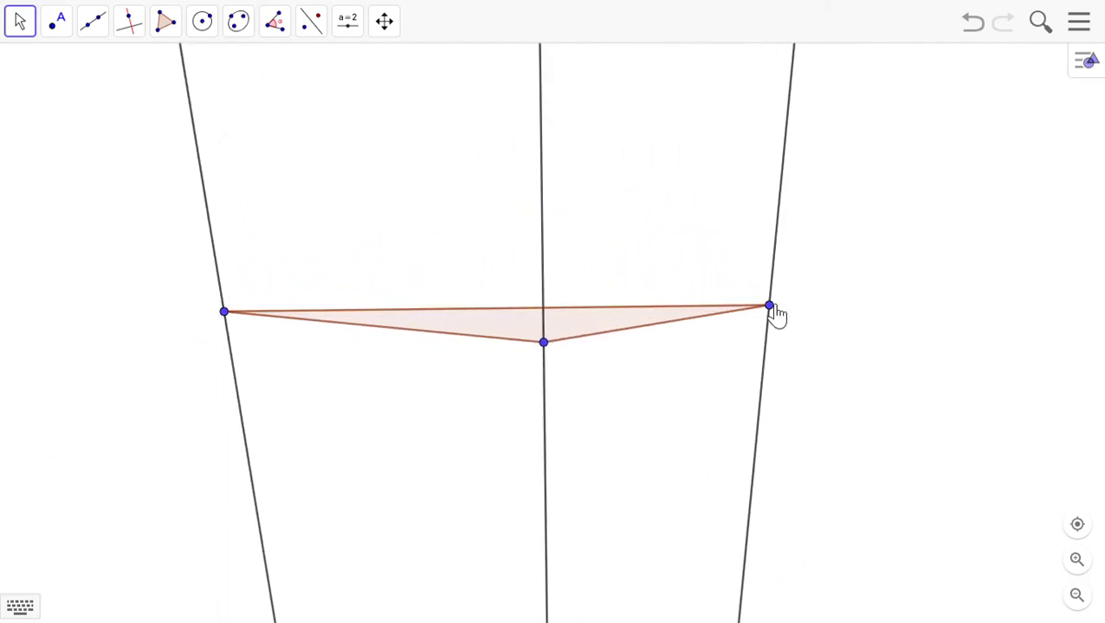
drag(770, 306, 729, 45)
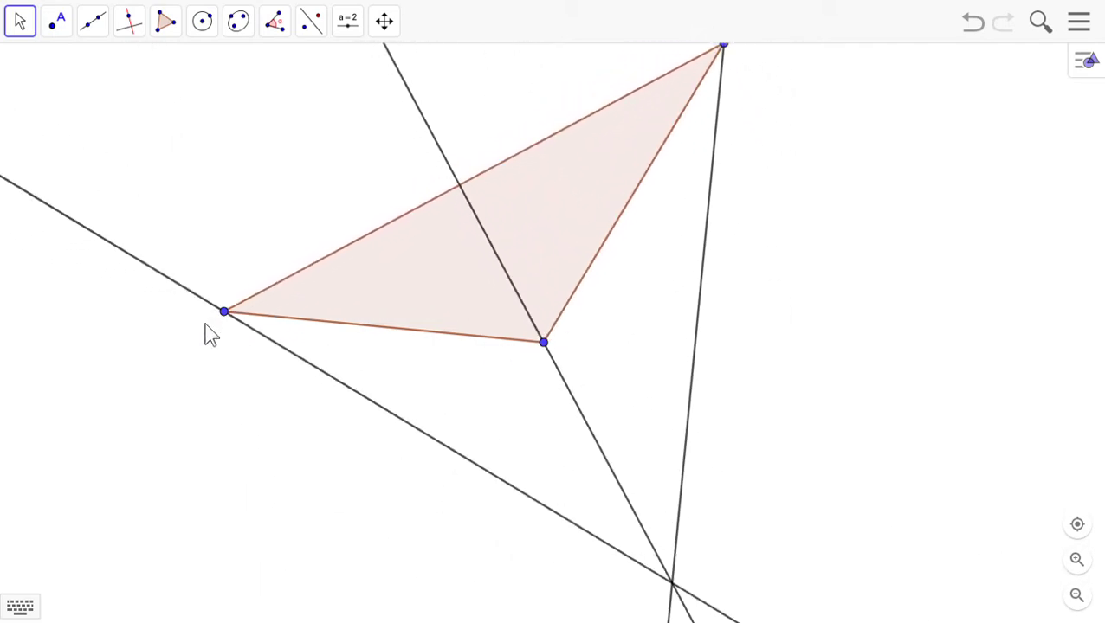
drag(224, 312, 301, 367)
drag(550, 348, 539, 355)
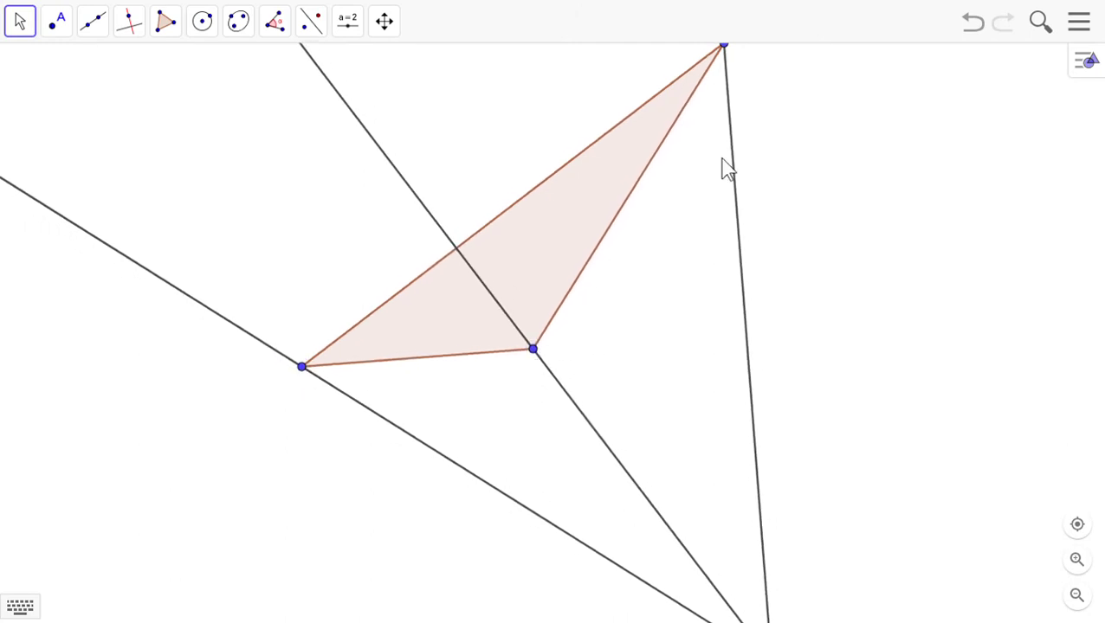
drag(730, 49, 735, 90)
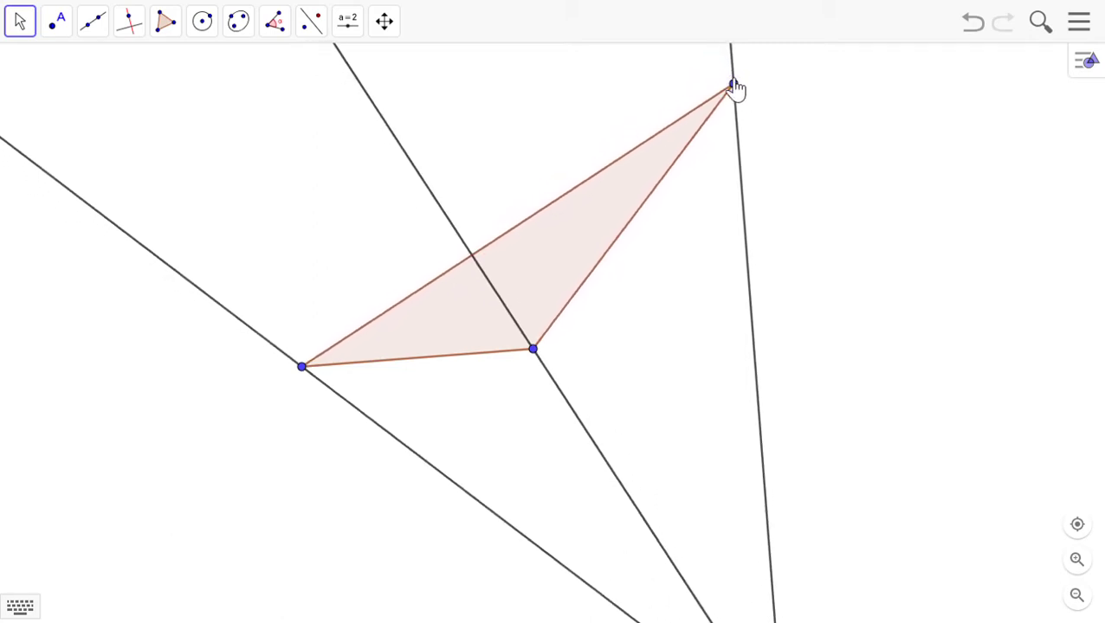
click(92, 23)
click(121, 73)
Step: Extend the left-to-obtuse-vertex side into a full line, then try and undo an angle
click(301, 367)
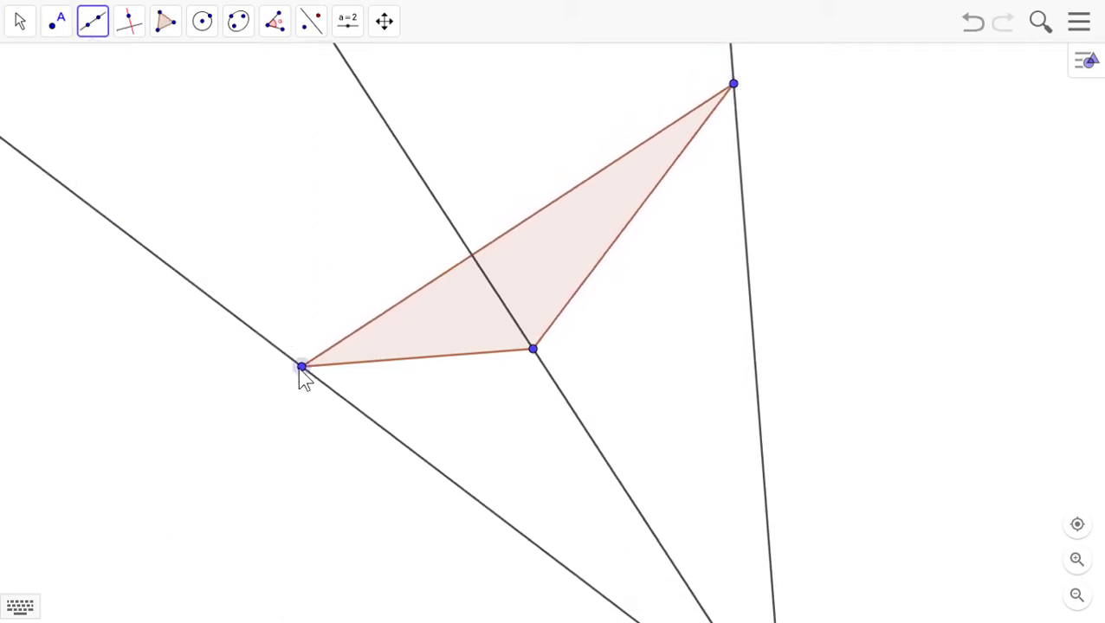
click(533, 349)
click(275, 21)
click(303, 87)
click(537, 351)
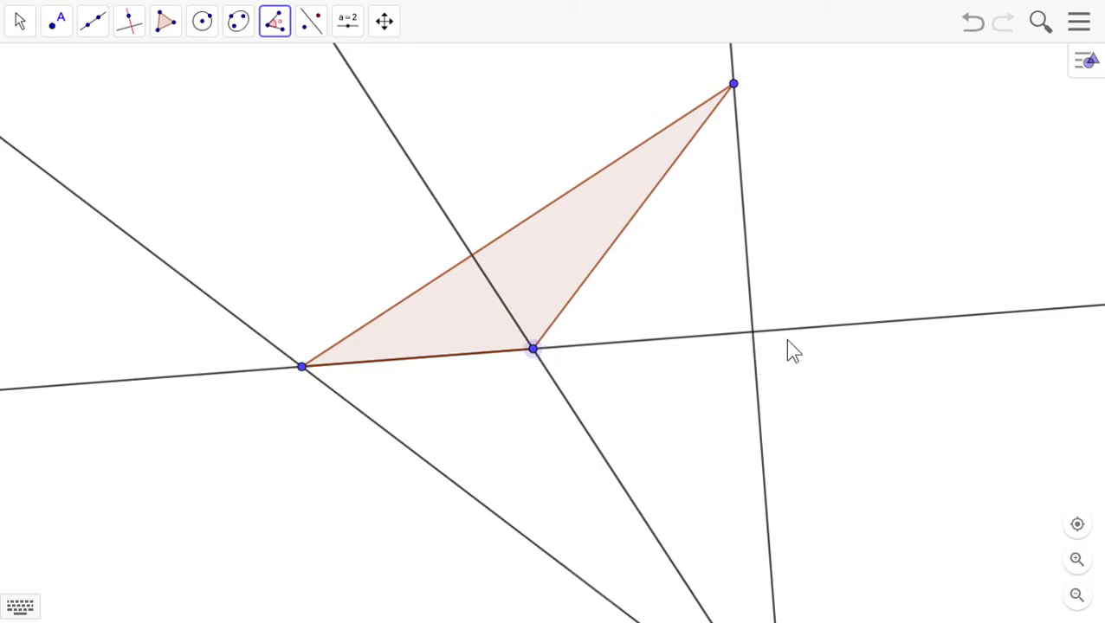
click(734, 88)
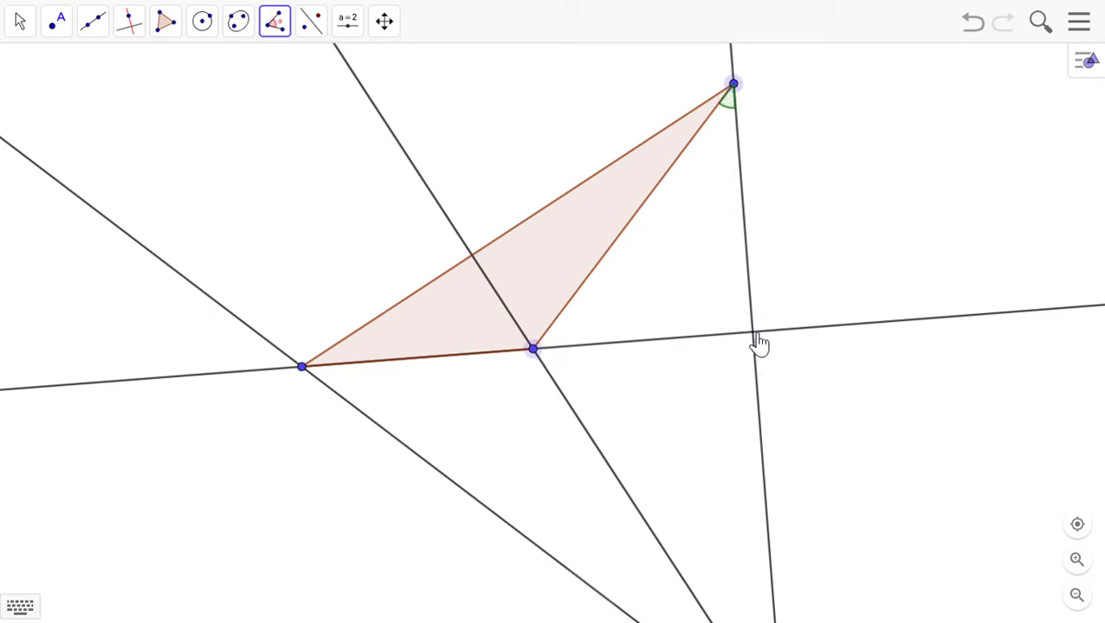
click(865, 137)
click(973, 28)
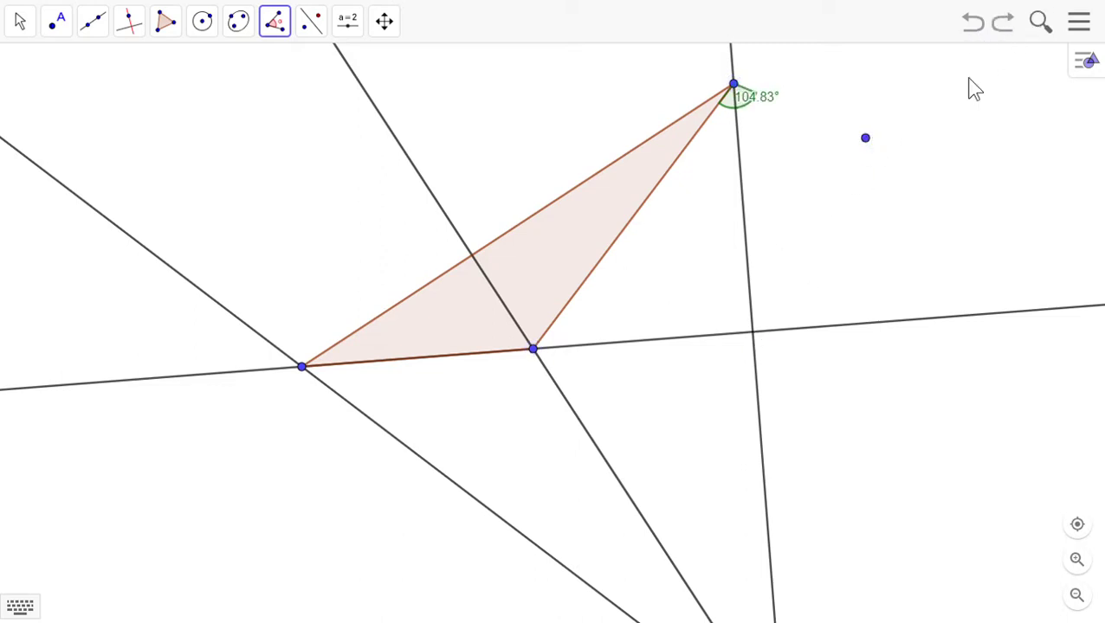
click(973, 26)
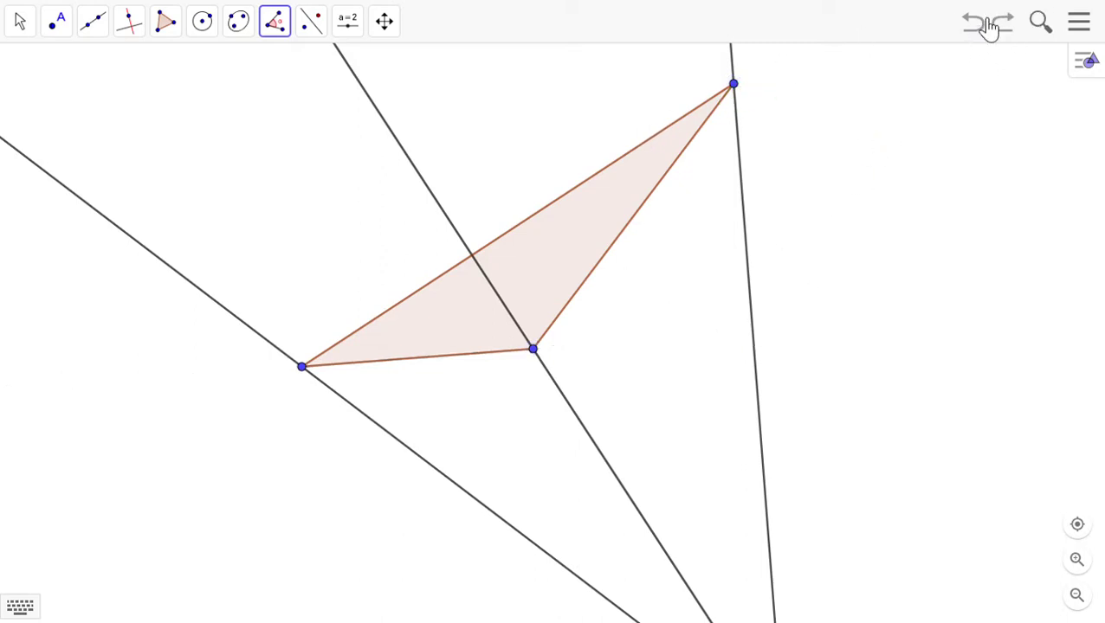
click(1002, 26)
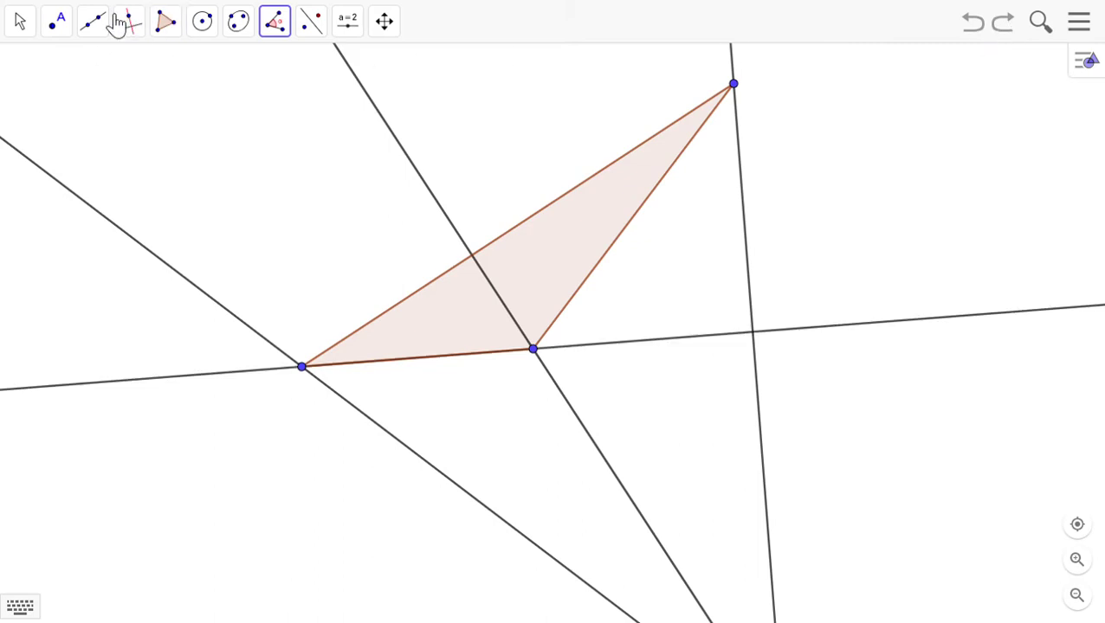
Step: Measure an angle at the obtuse vertex, undo the reflex result, and restore the line
click(277, 22)
click(277, 74)
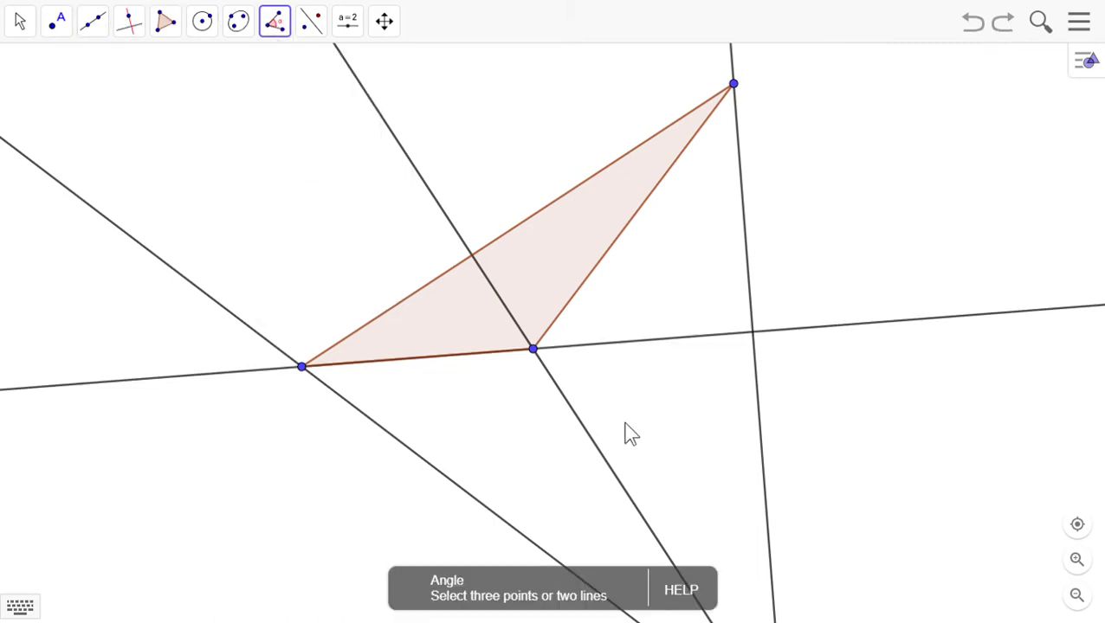
click(735, 88)
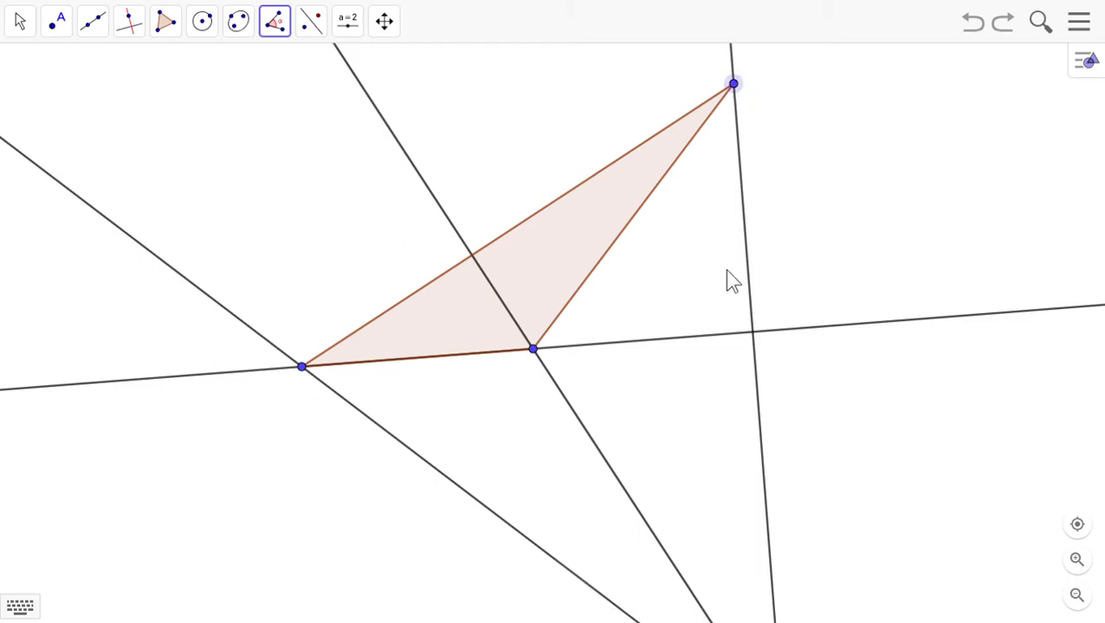
click(534, 351)
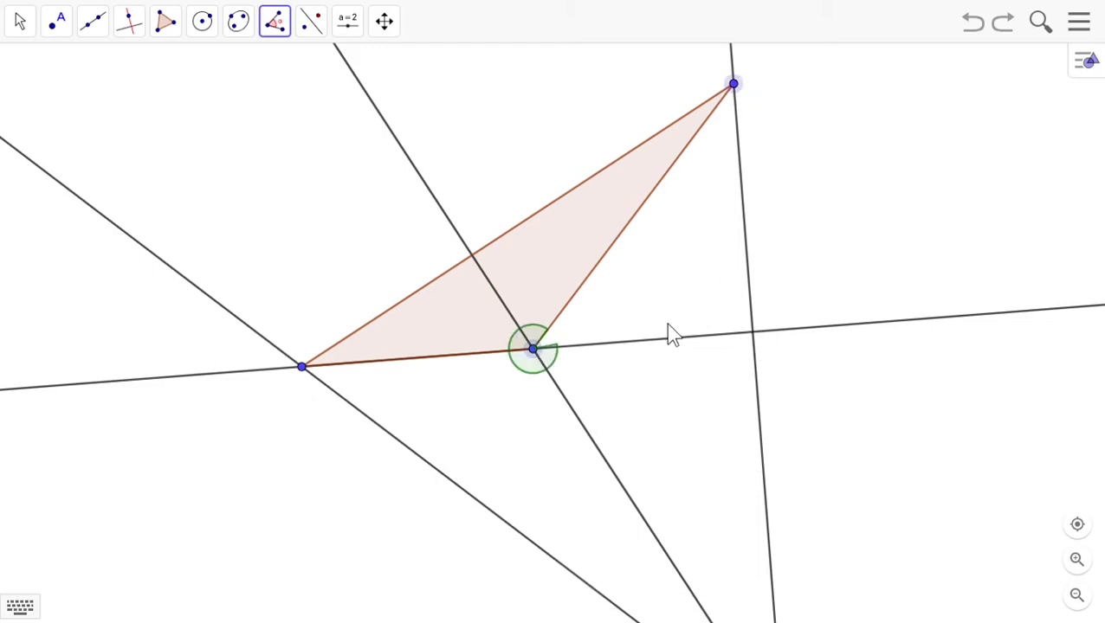
click(970, 171)
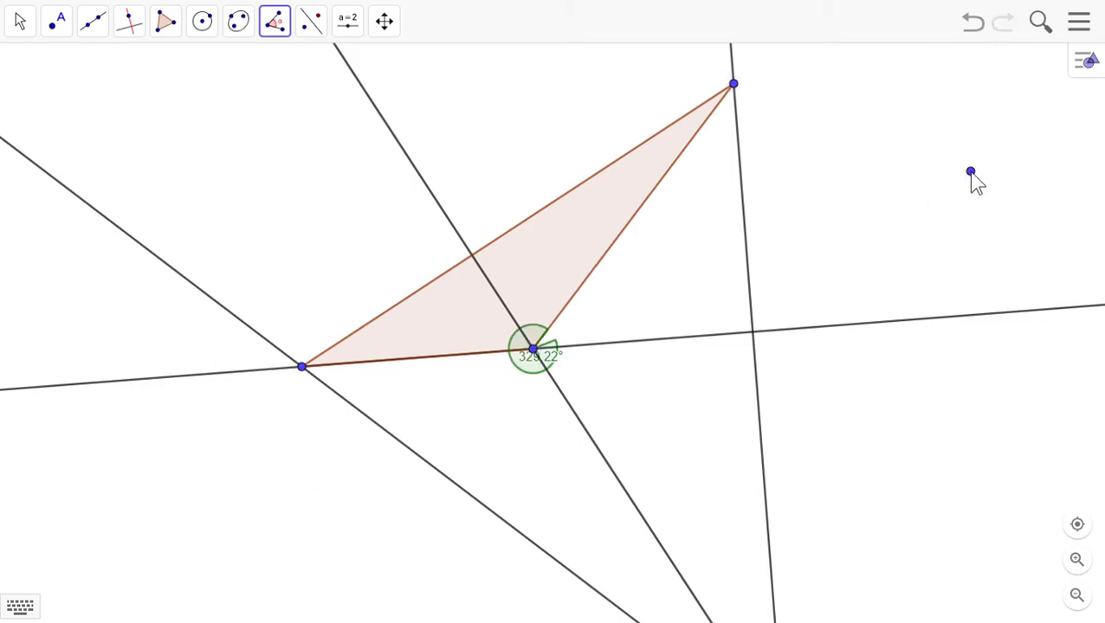
click(973, 24)
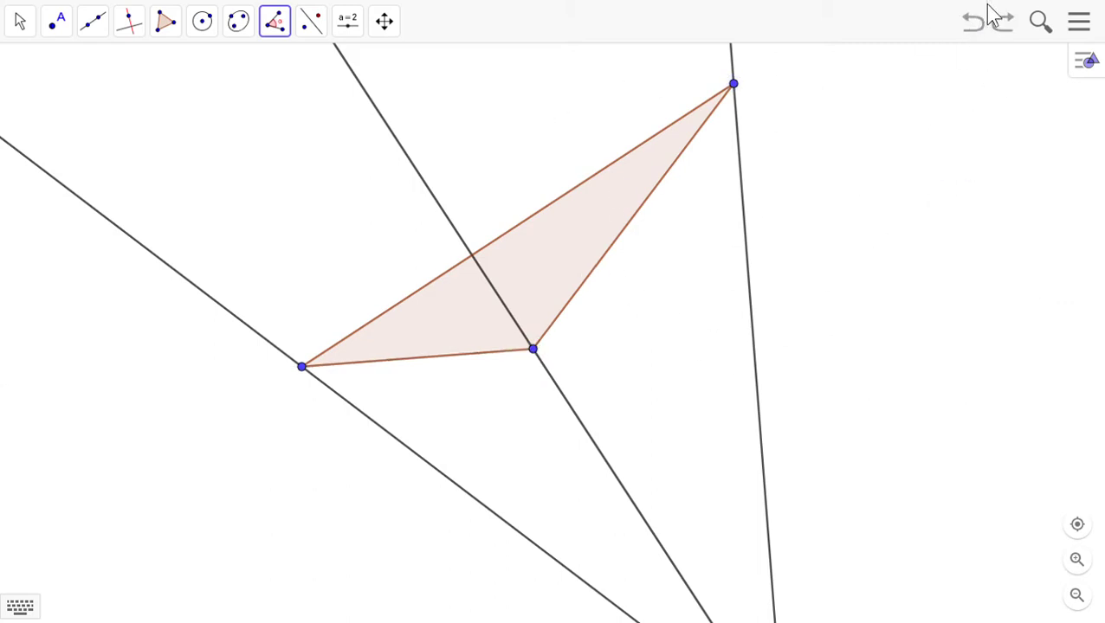
click(1002, 23)
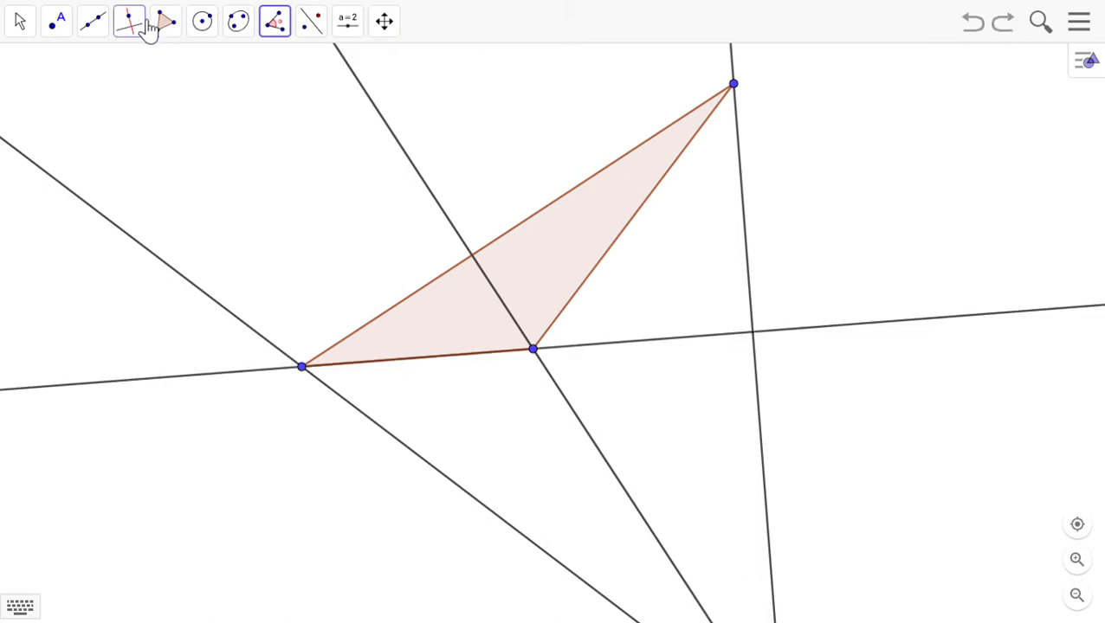
click(61, 26)
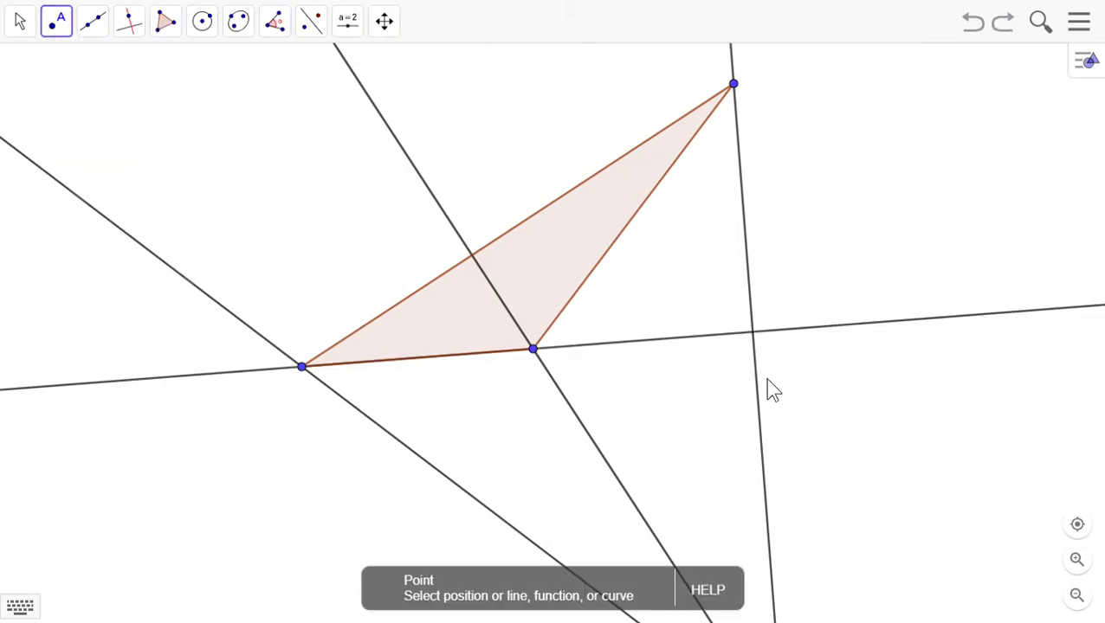
Step: Mark the top vertex's altitude foot on the extended base with a 90° angle
click(752, 334)
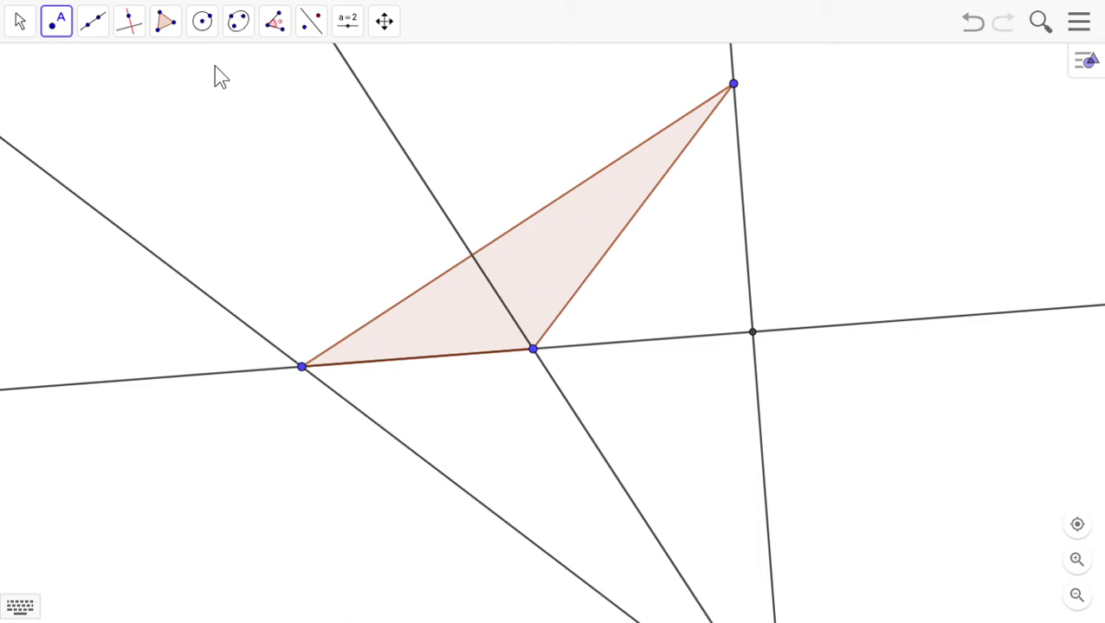
click(279, 28)
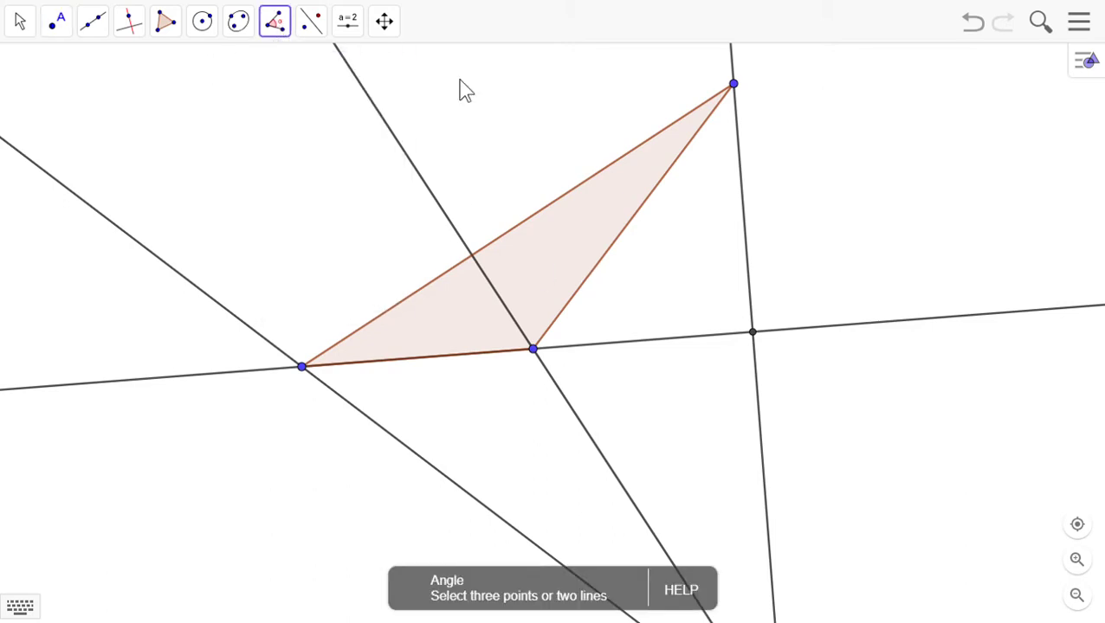
click(735, 85)
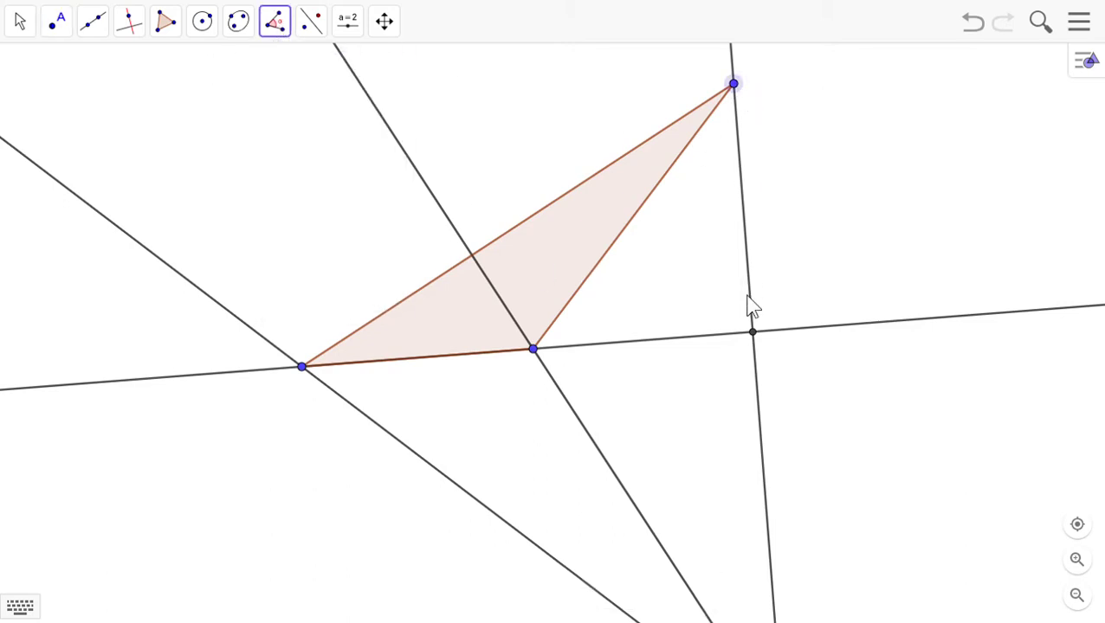
click(761, 335)
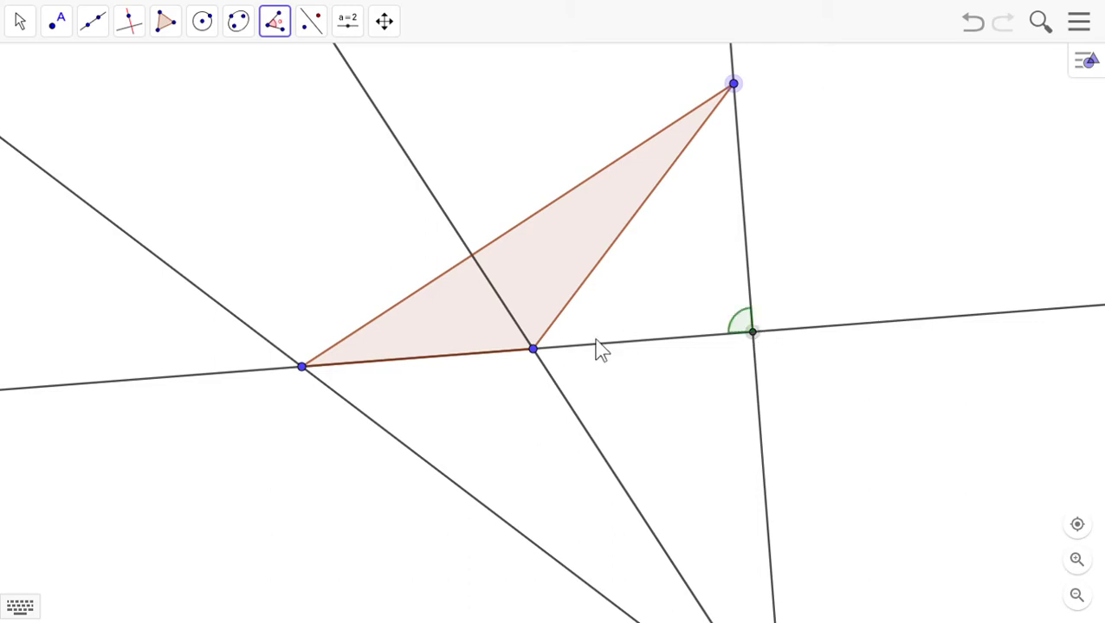
click(533, 350)
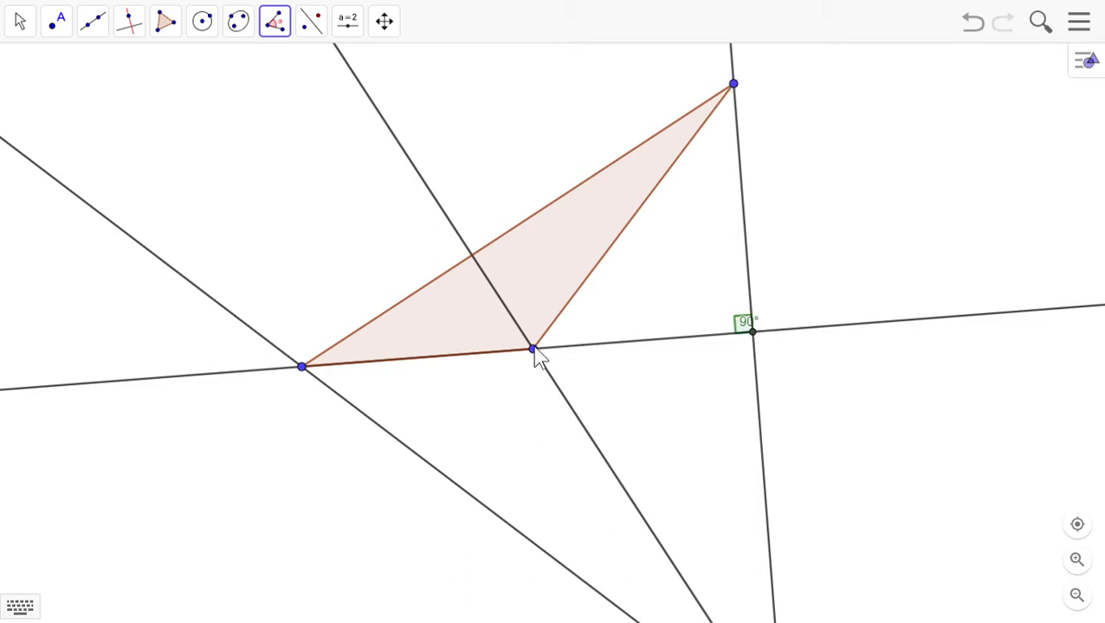
click(35, 31)
click(49, 74)
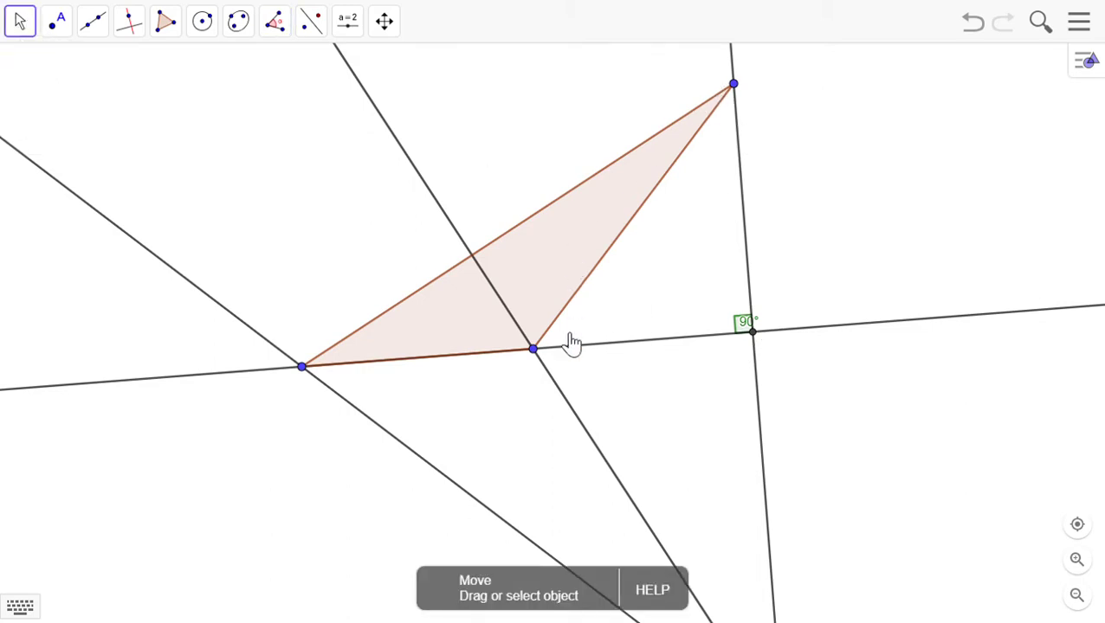
Step: Select the three perpendicular lines through the top, middle and left vertices
right_click(751, 218)
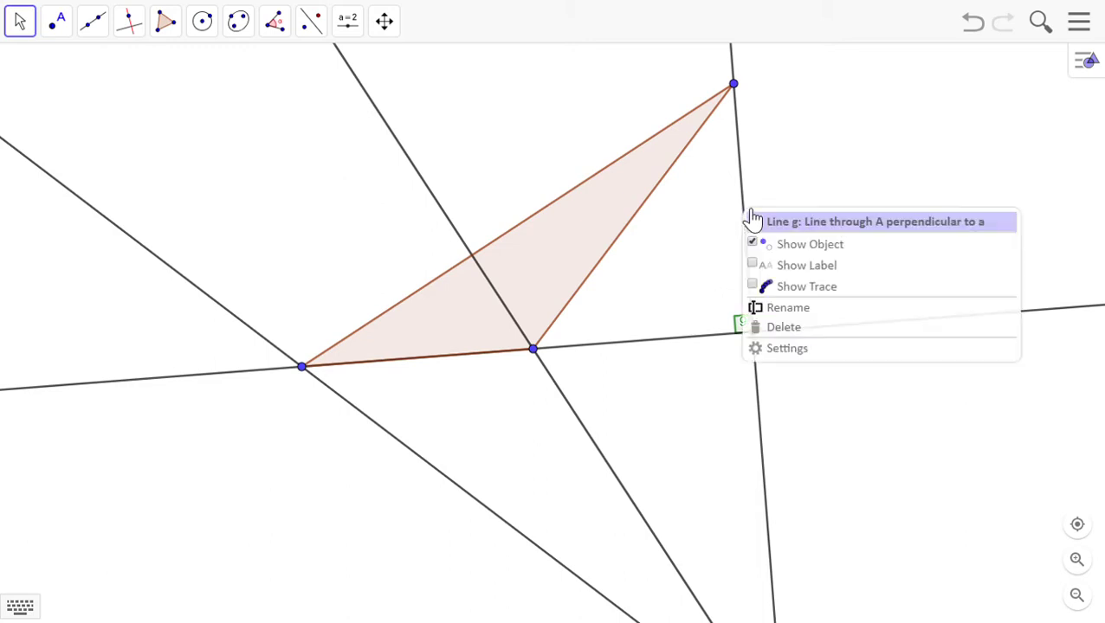
click(754, 196)
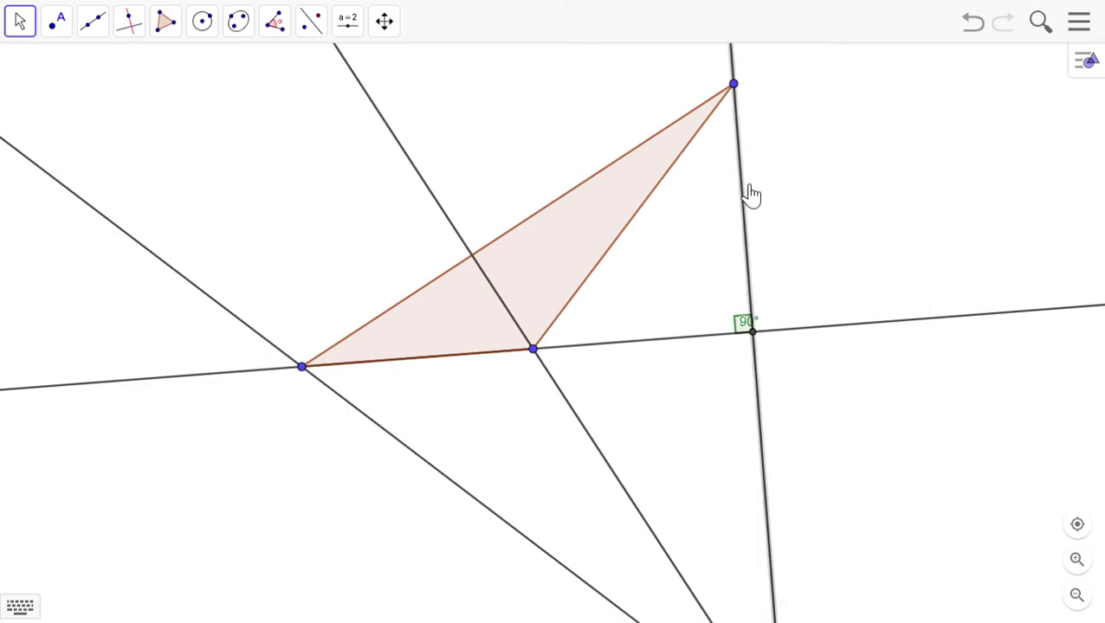
click(576, 410)
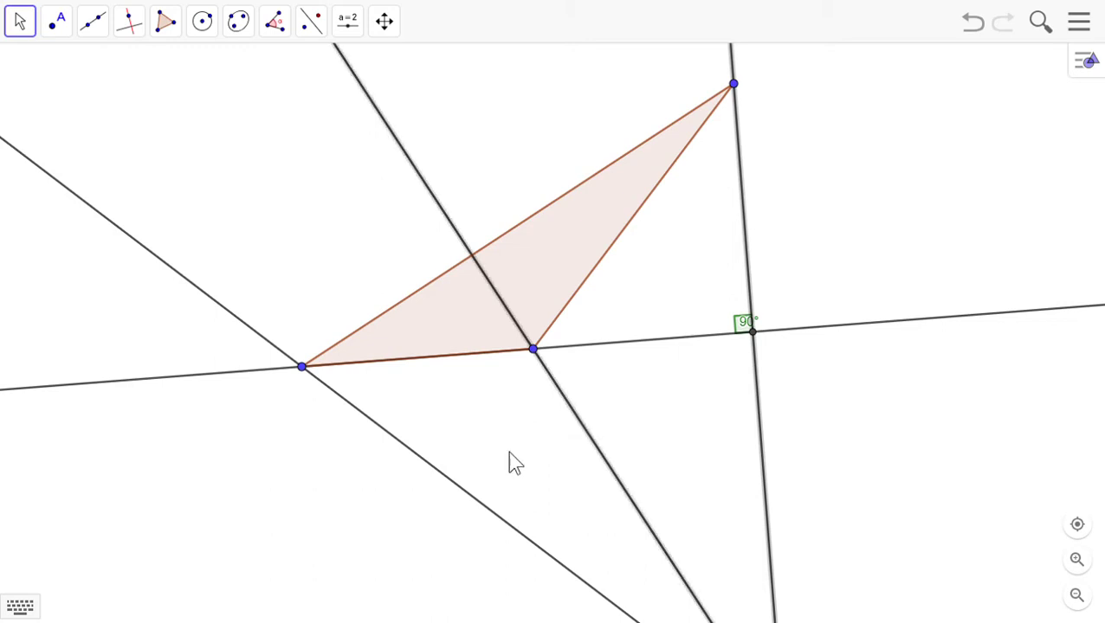
ctrl+click(431, 466)
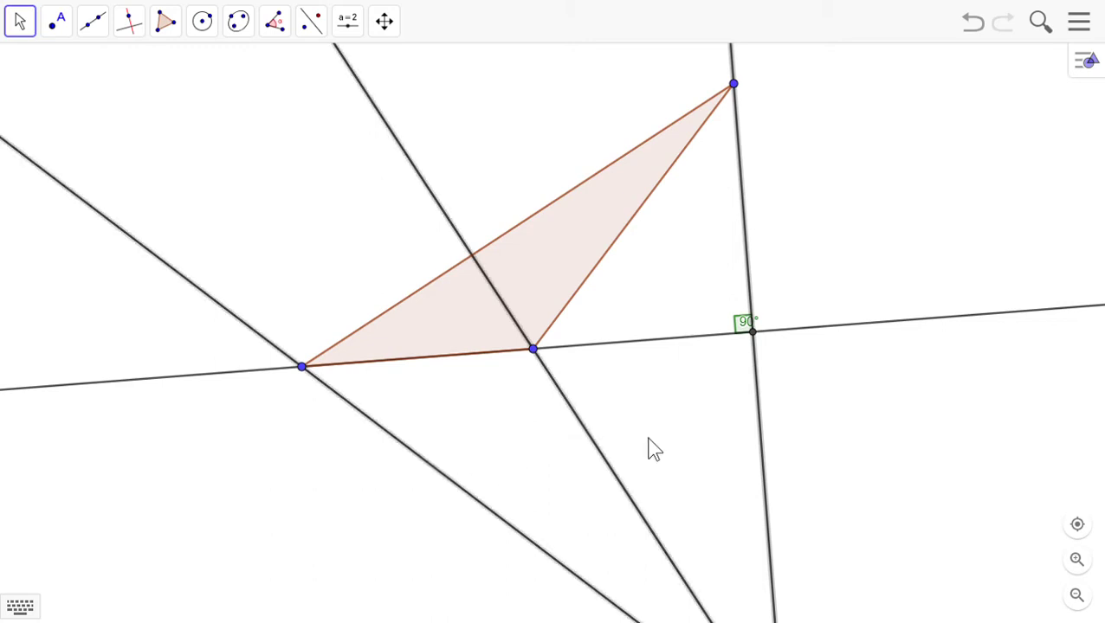
Step: Colour the selected lines lime green #66CC00 in Settings, then close the panel and deselect
right_click(592, 439)
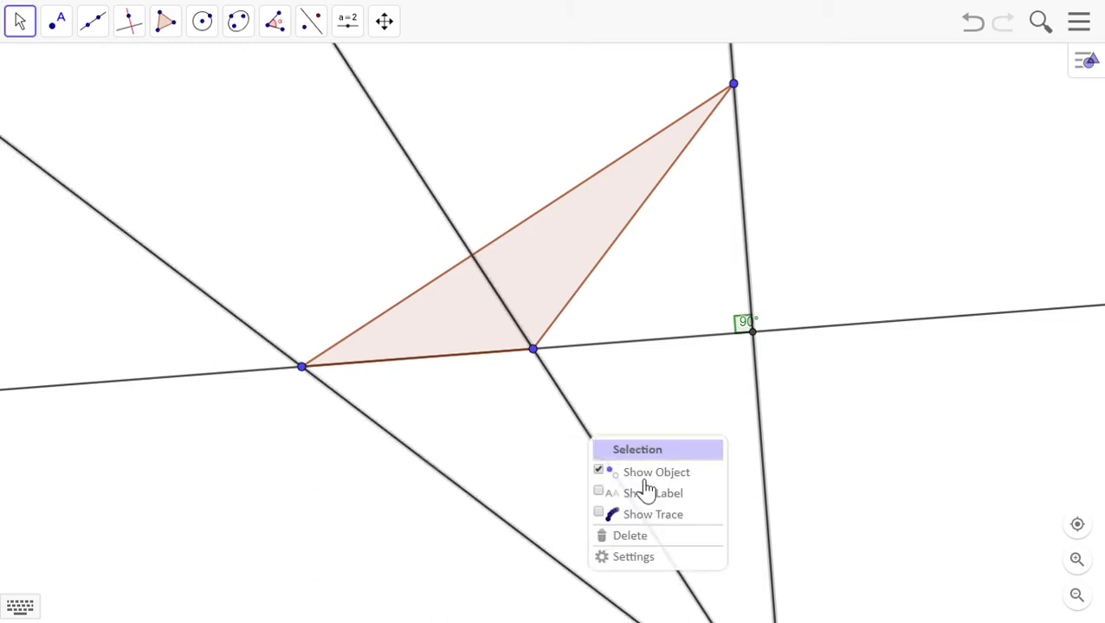
click(633, 558)
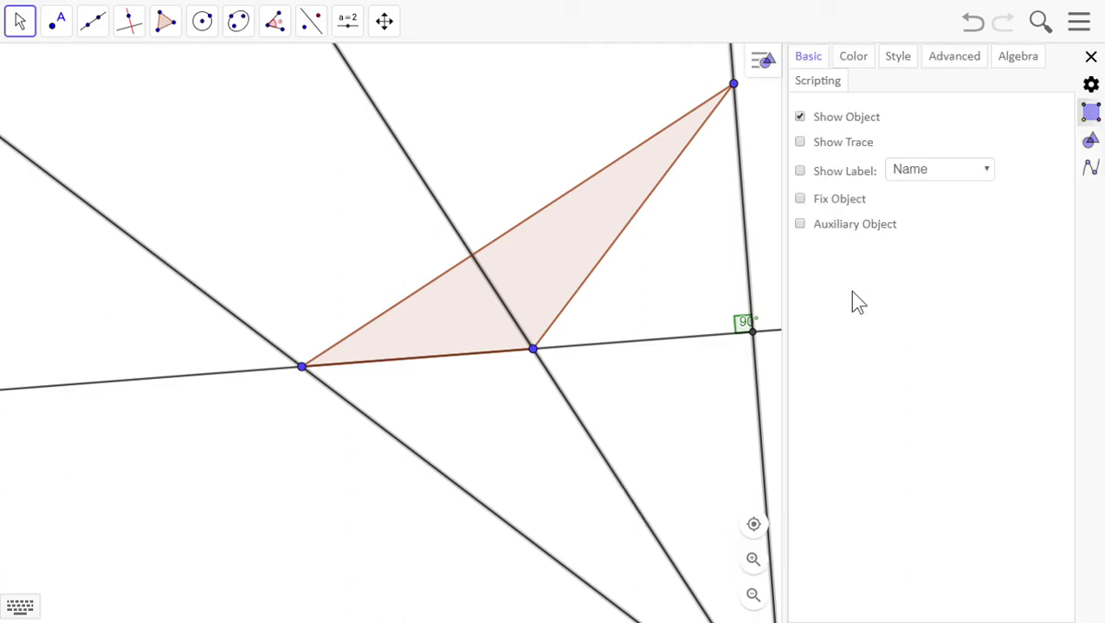
click(868, 65)
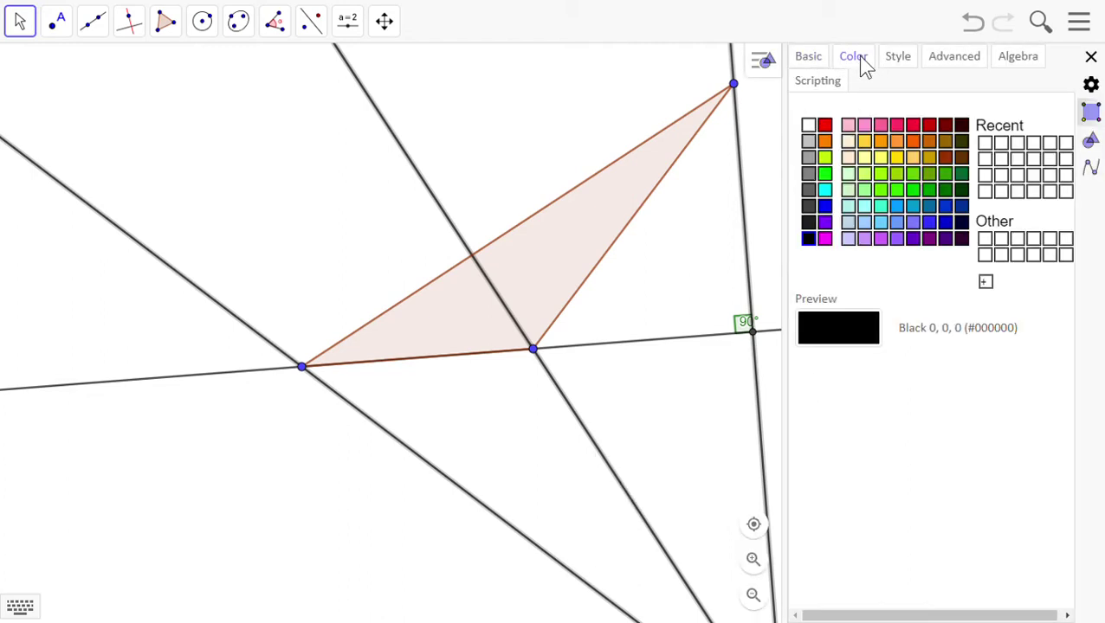
click(829, 177)
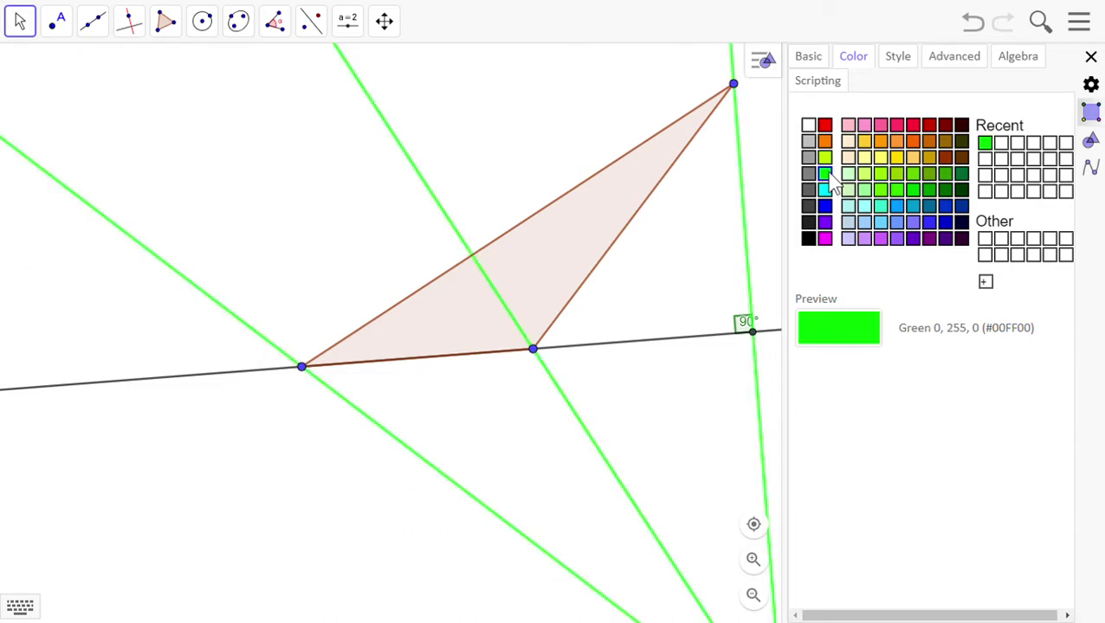
click(962, 173)
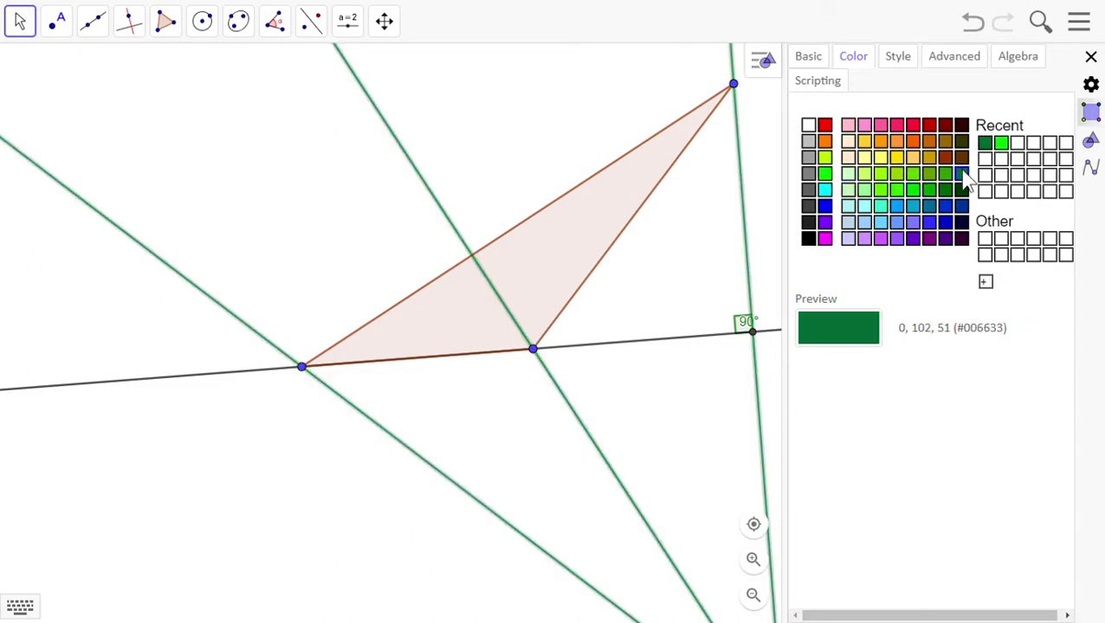
click(916, 176)
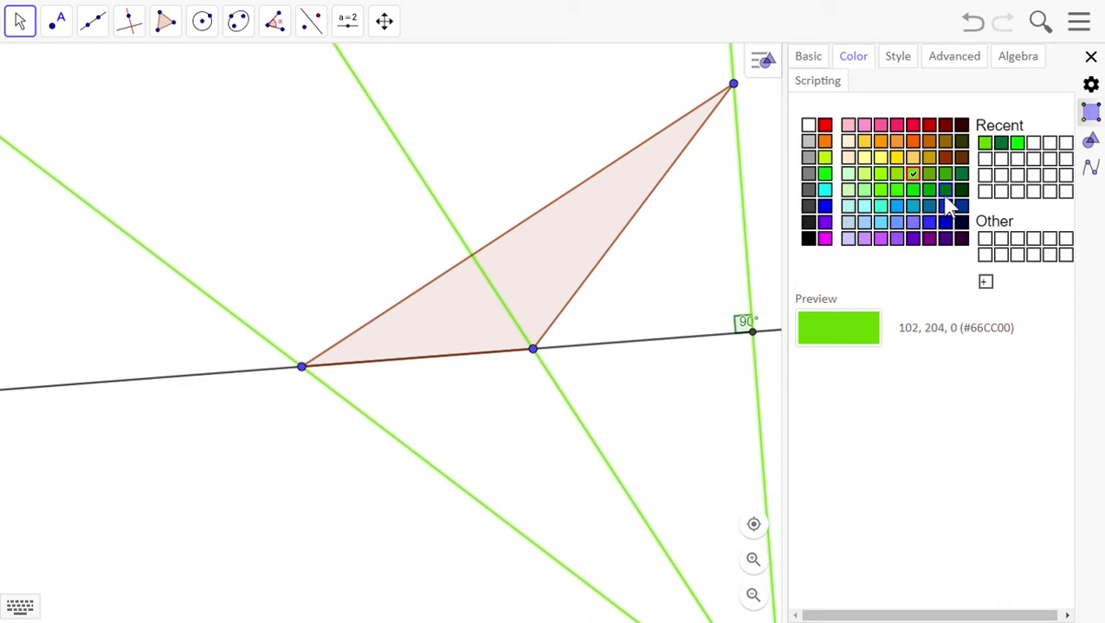
click(1091, 56)
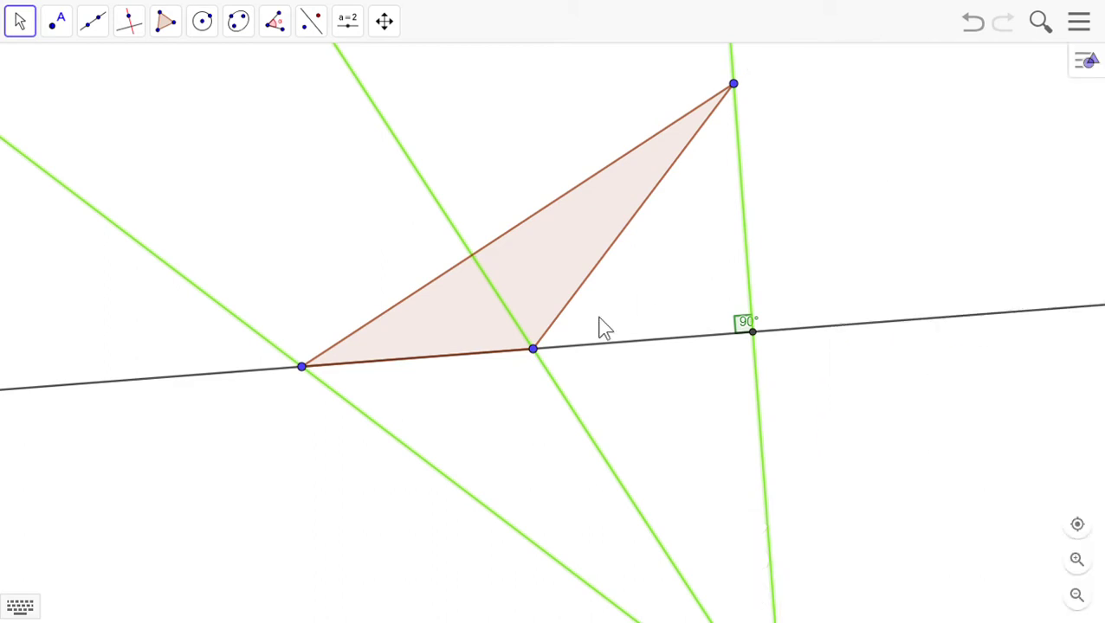
click(359, 227)
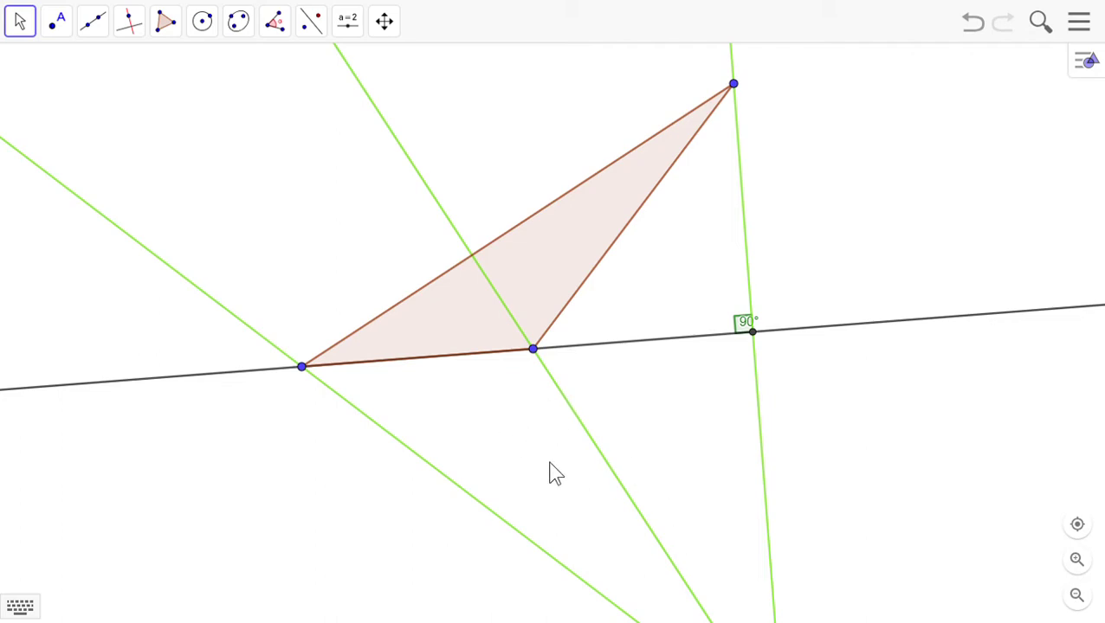
Step: Drag the middle vertex so the altitudes cross on screen, and place point E there
drag(544, 367, 680, 338)
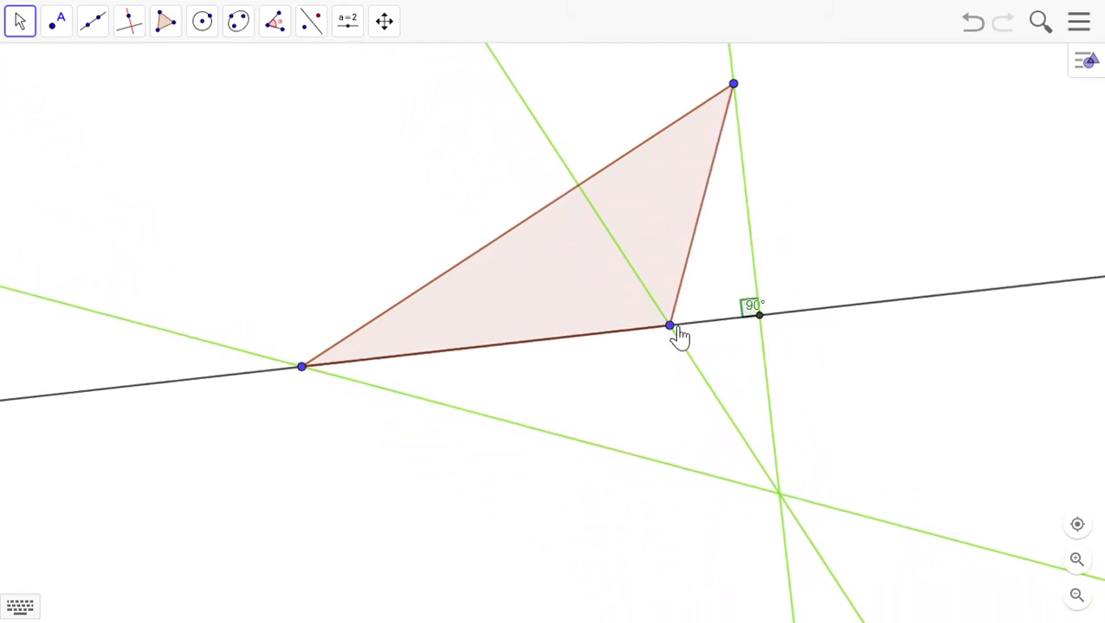
click(71, 30)
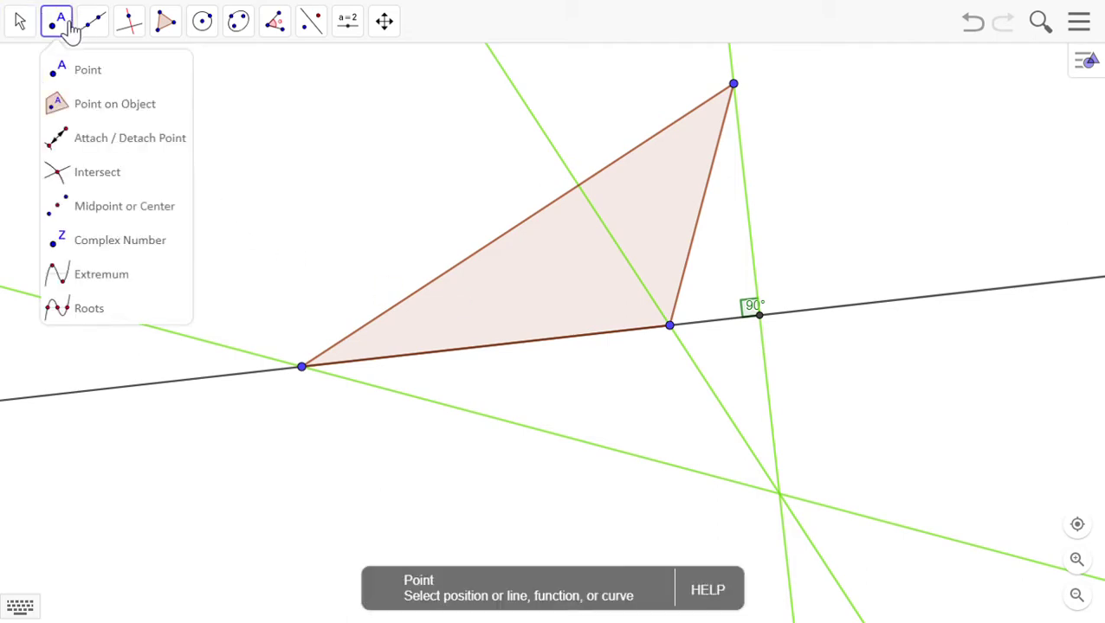
click(74, 70)
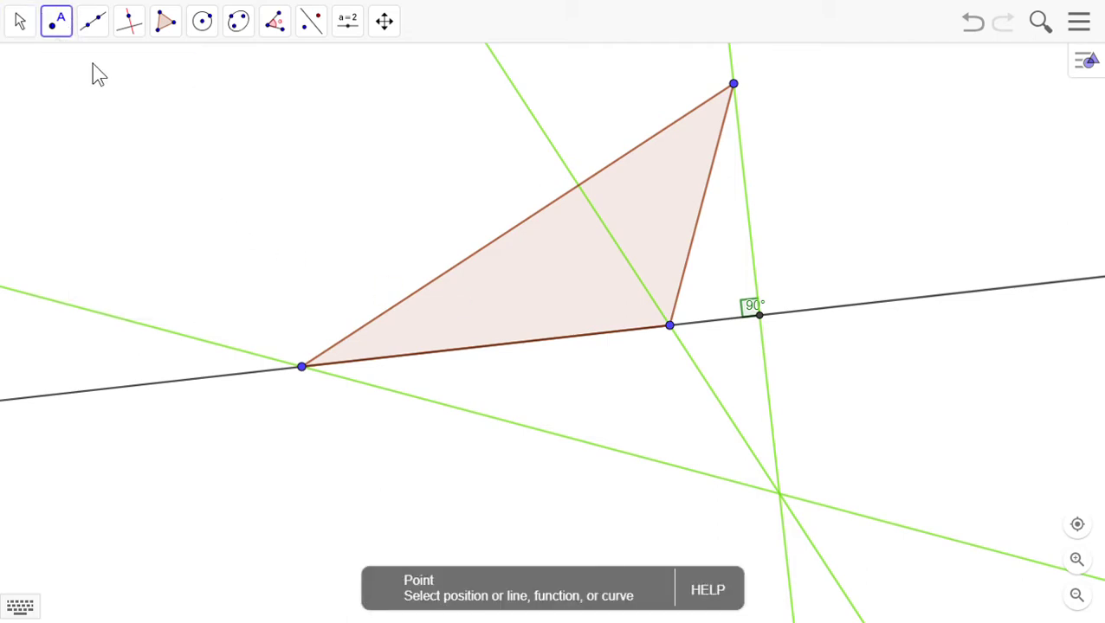
click(784, 498)
Step: Make point E lime green #66CC00 with point size 9
right_click(782, 497)
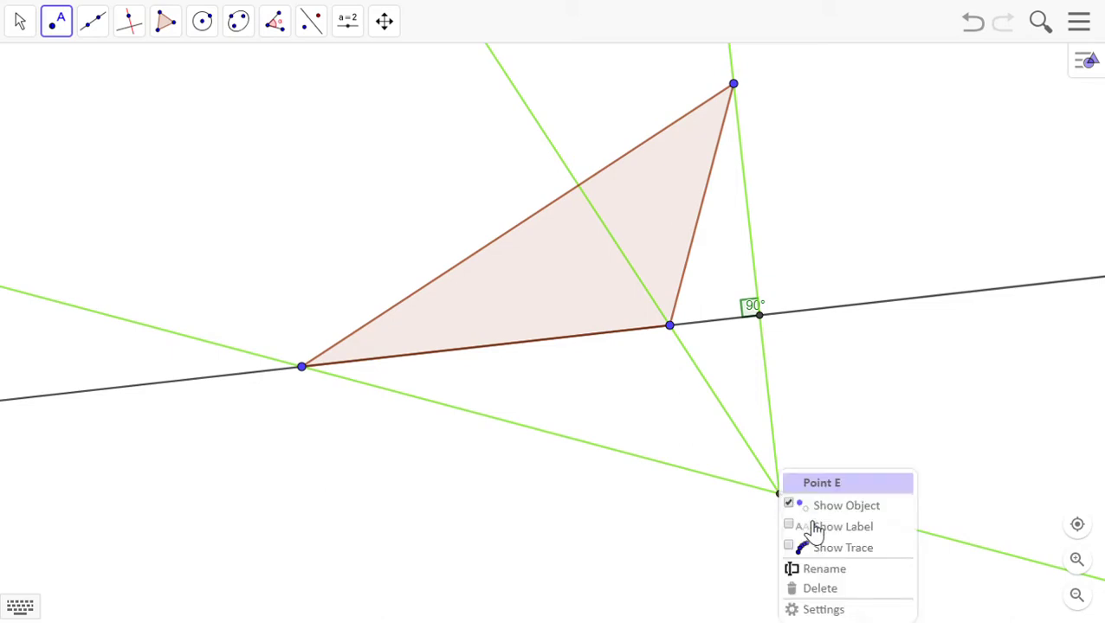
click(818, 608)
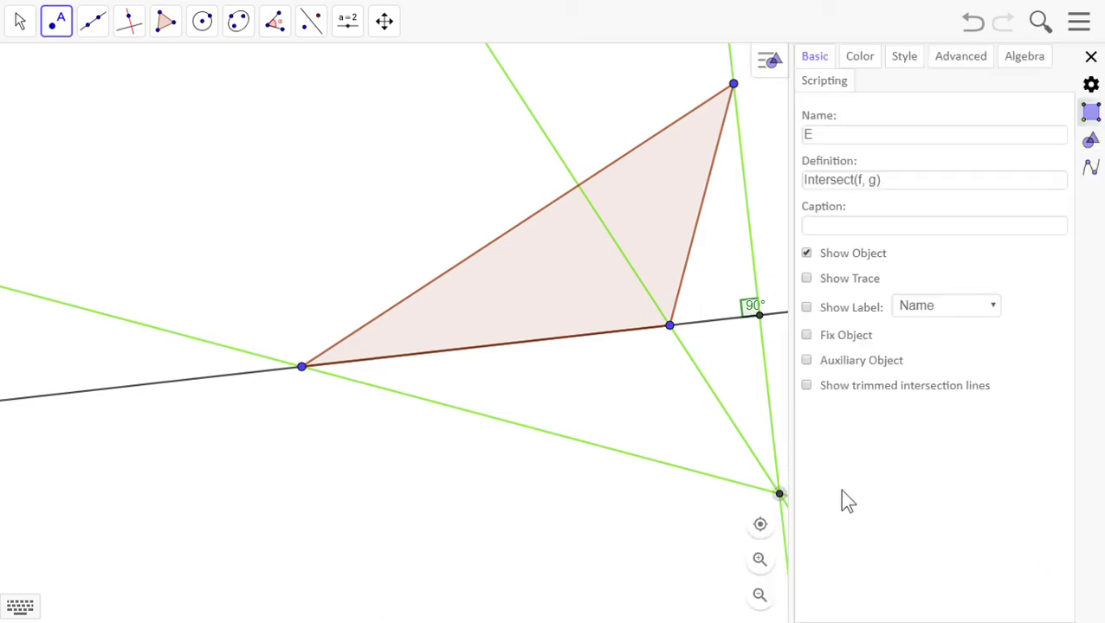
click(861, 56)
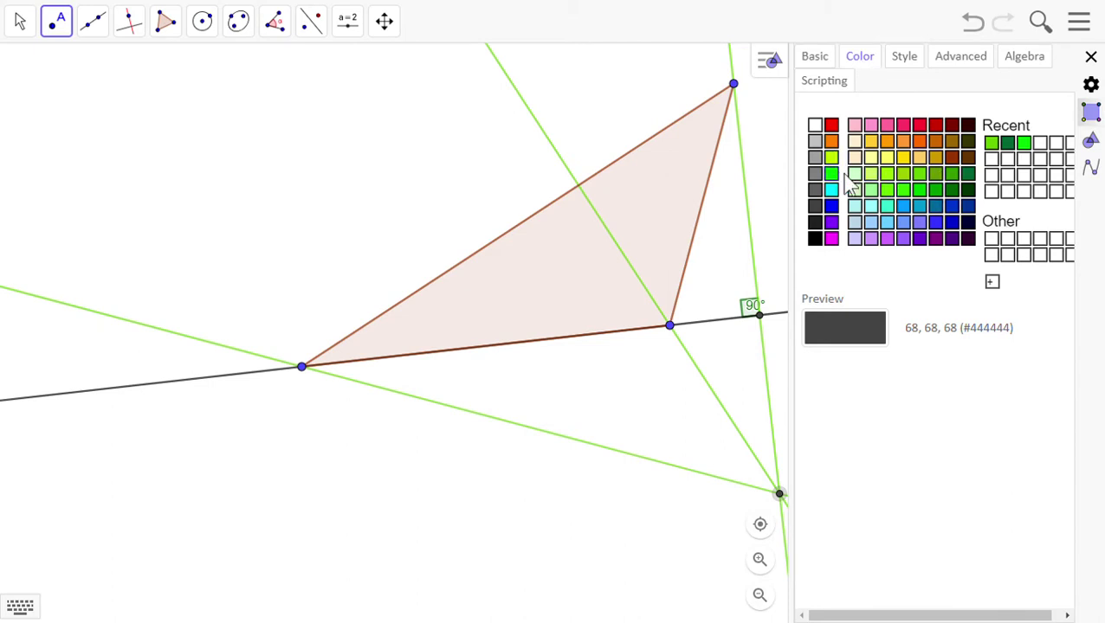
click(904, 190)
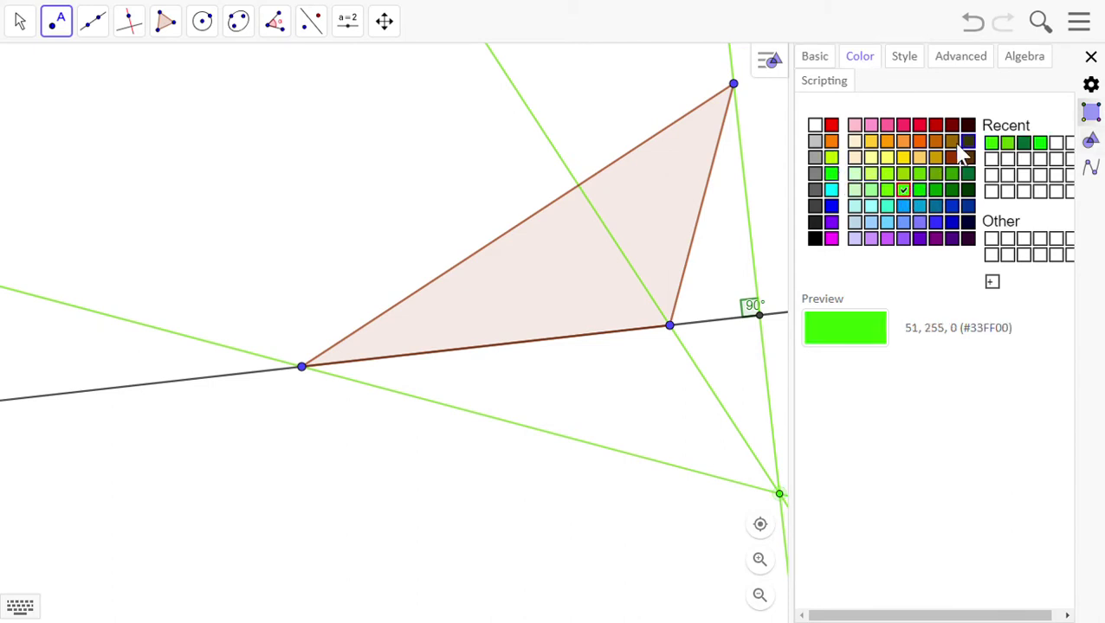
click(919, 173)
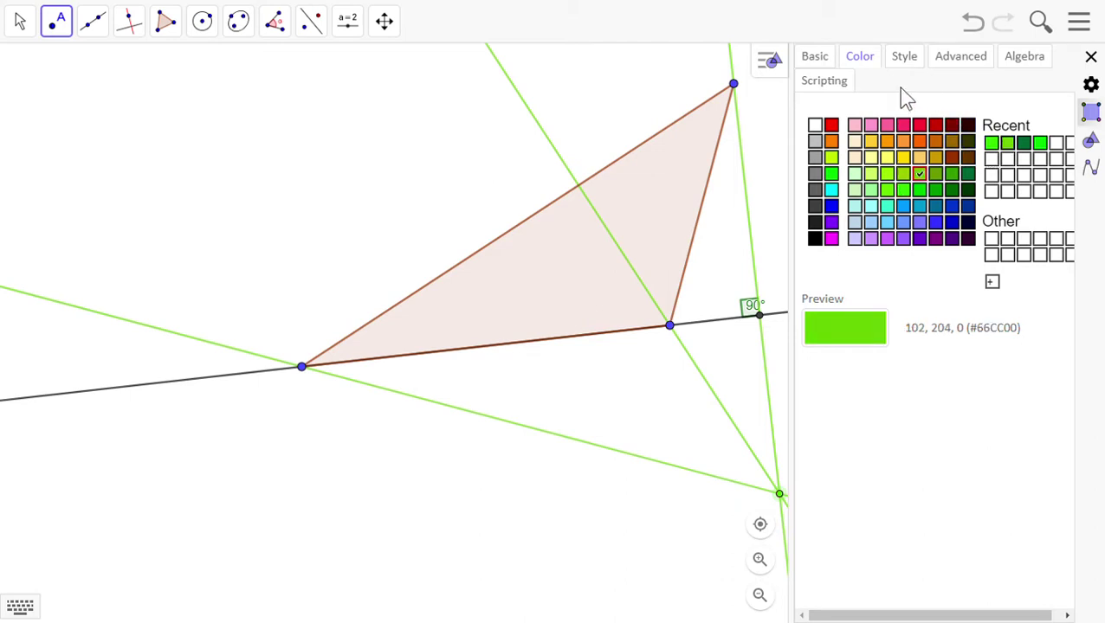
click(902, 60)
drag(850, 132, 907, 131)
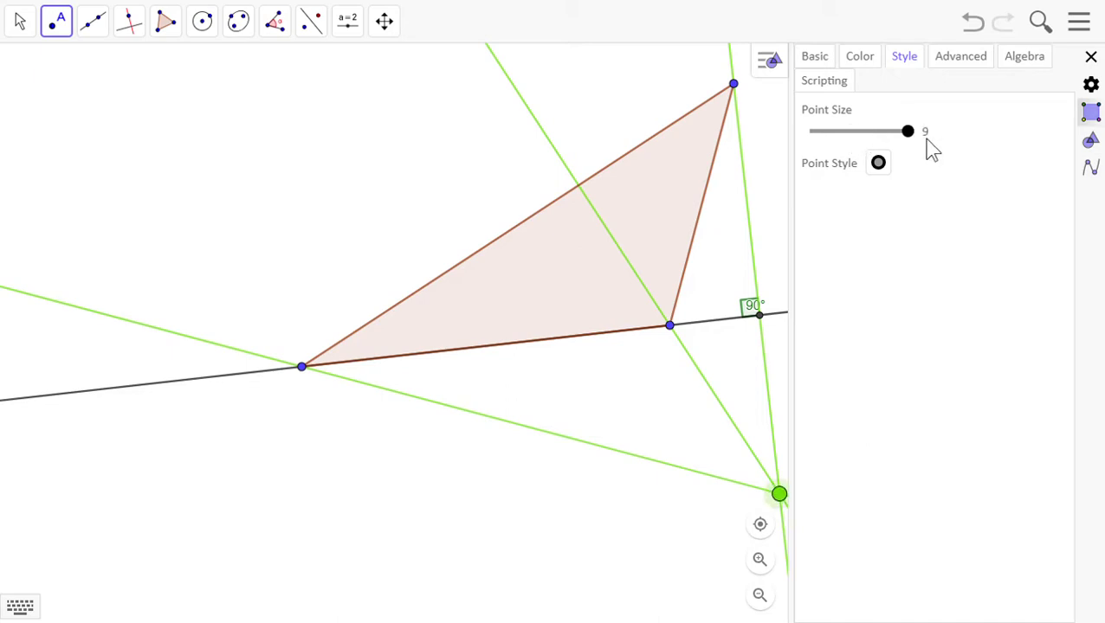
click(1090, 55)
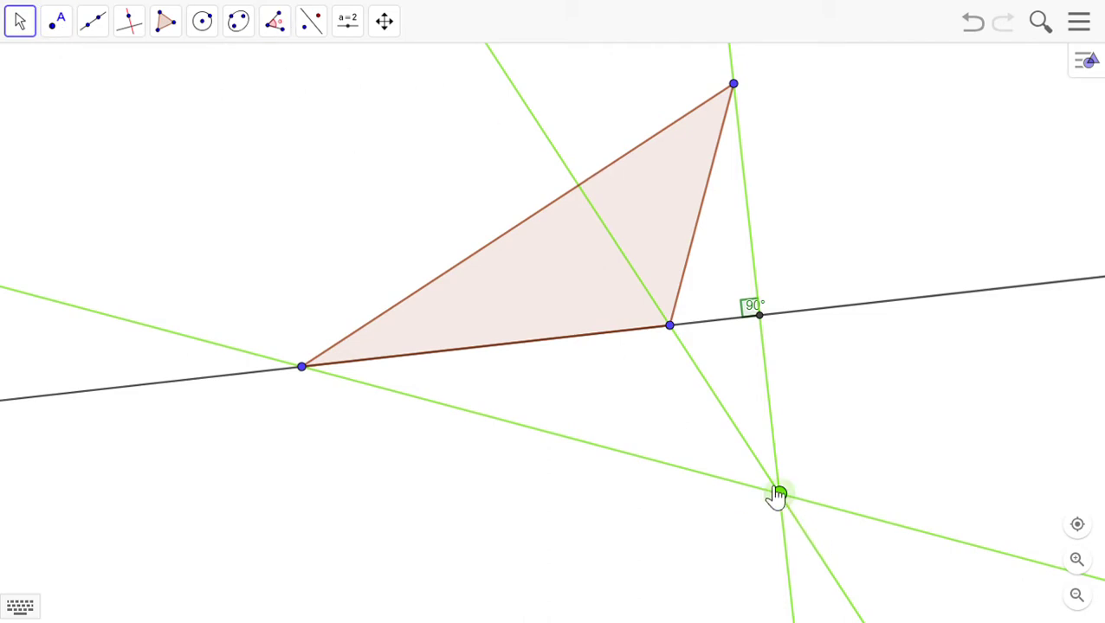
Step: Drag the middle, top and left vertices into a new obtuse shape, orthocentre still below
mouse_move(678, 334)
mouse_down()
mouse_move(659, 316)
mouse_move(697, 317)
mouse_move(710, 299)
mouse_move(707, 328)
mouse_move(679, 329)
mouse_up()
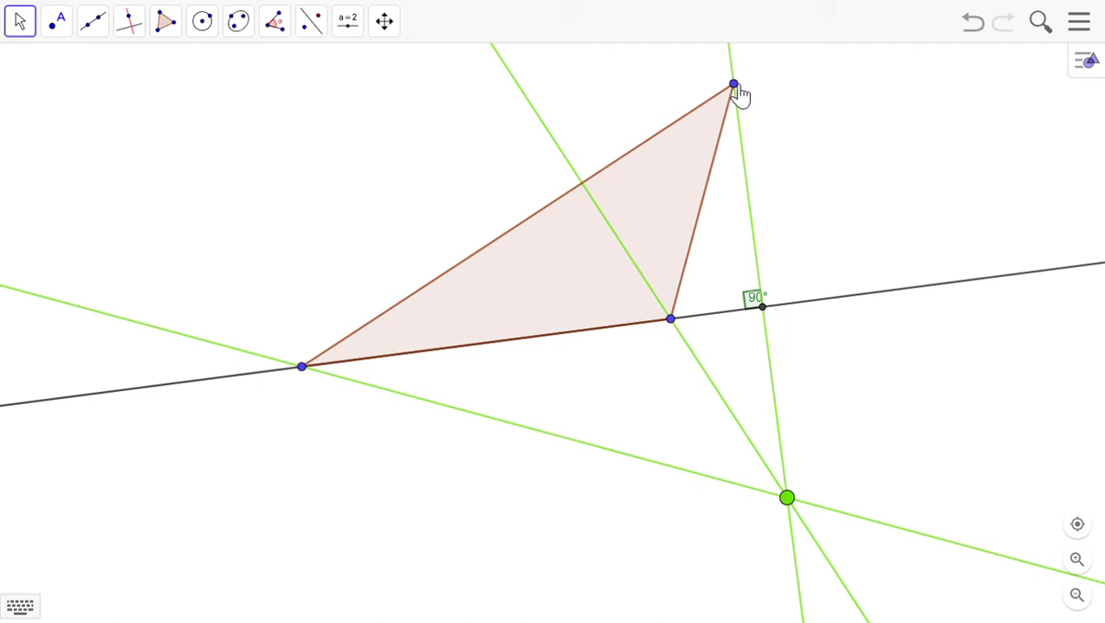
drag(738, 90, 727, 174)
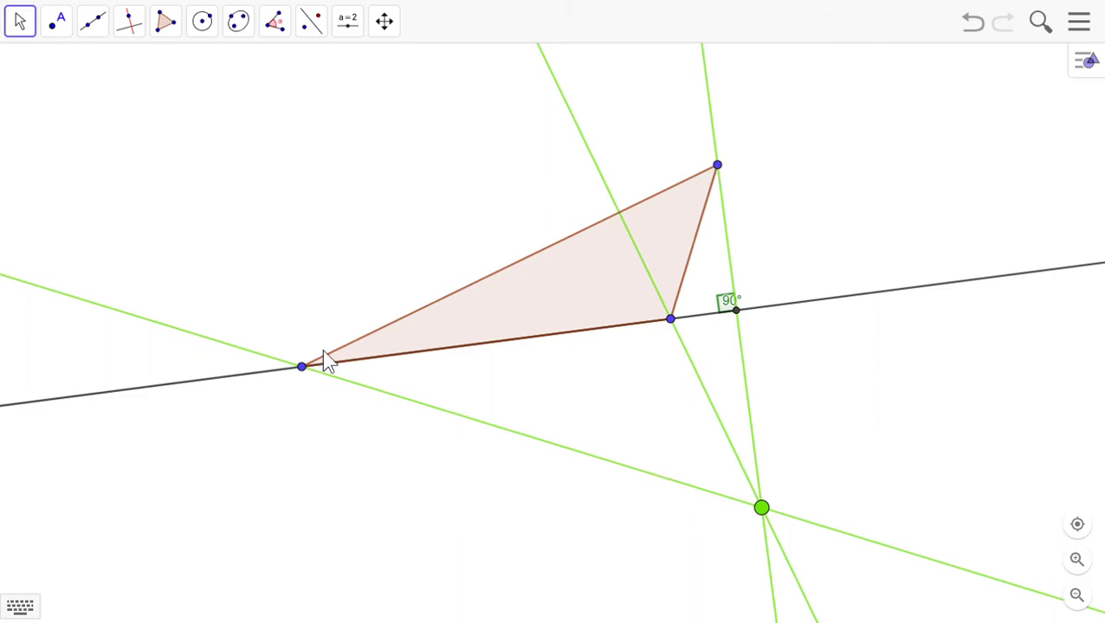
drag(313, 381, 348, 409)
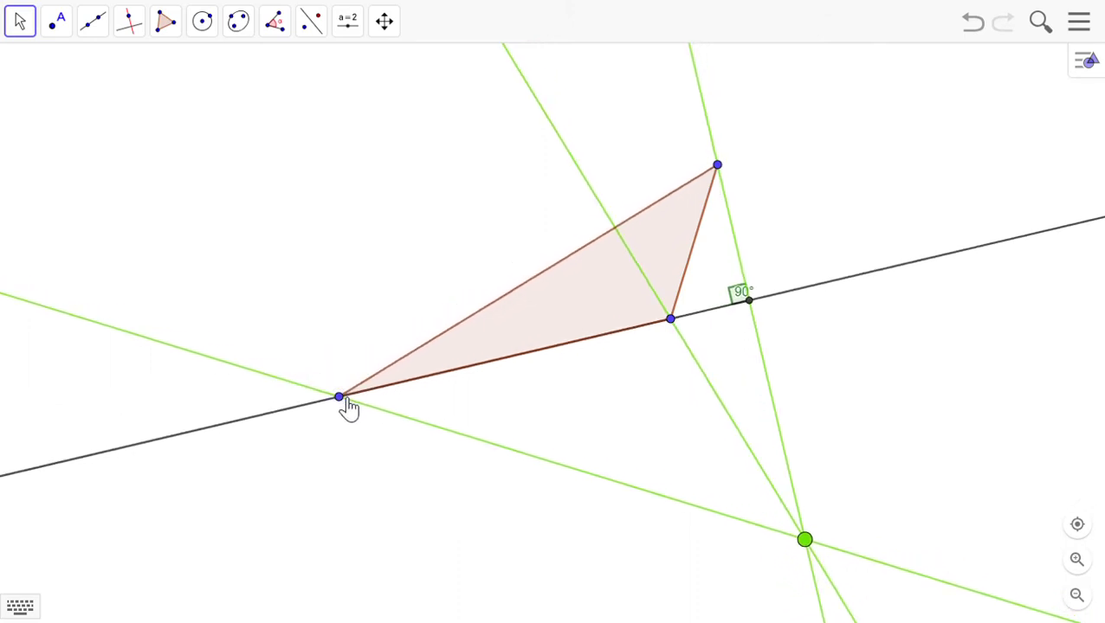
Step: Extend the top-to-middle-vertex side into a full line and mark where the lower altitude meets it
click(106, 27)
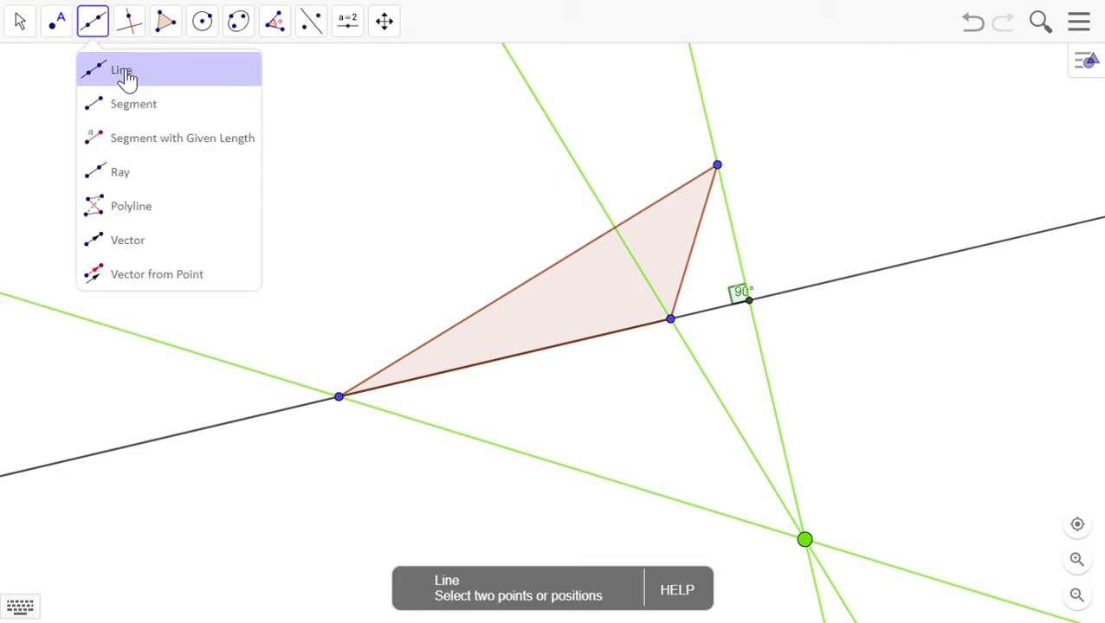
click(126, 78)
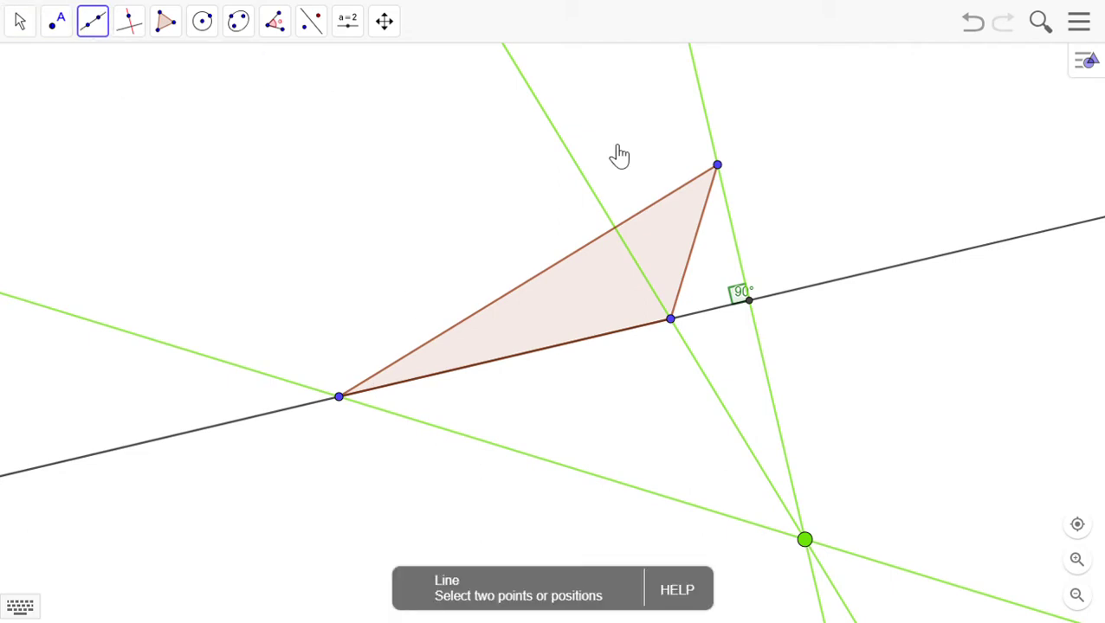
click(719, 167)
click(672, 321)
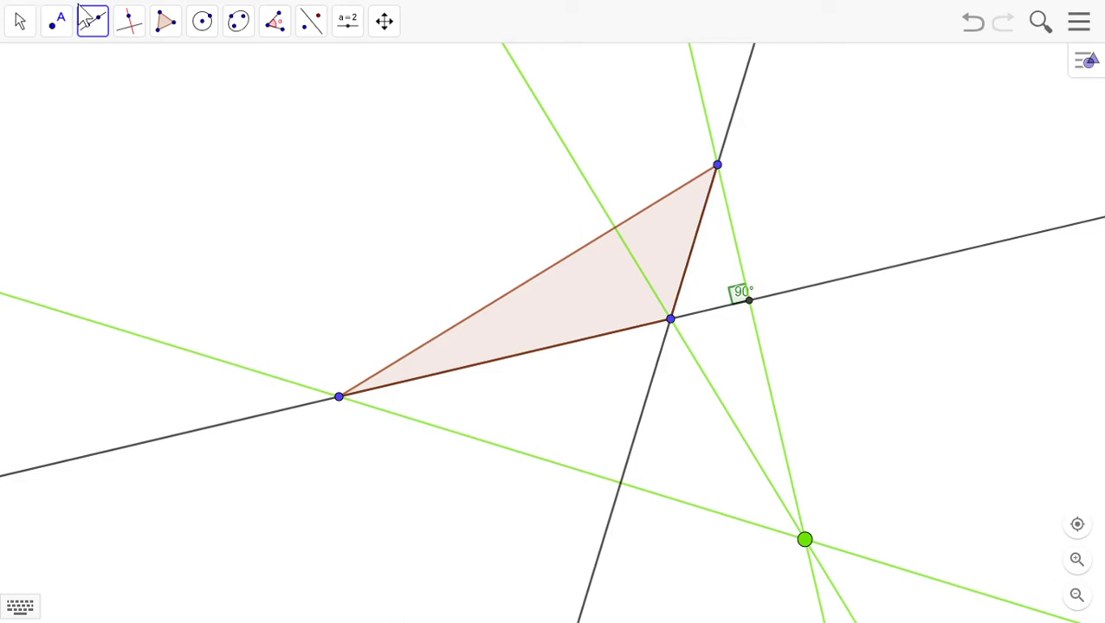
click(54, 25)
click(77, 72)
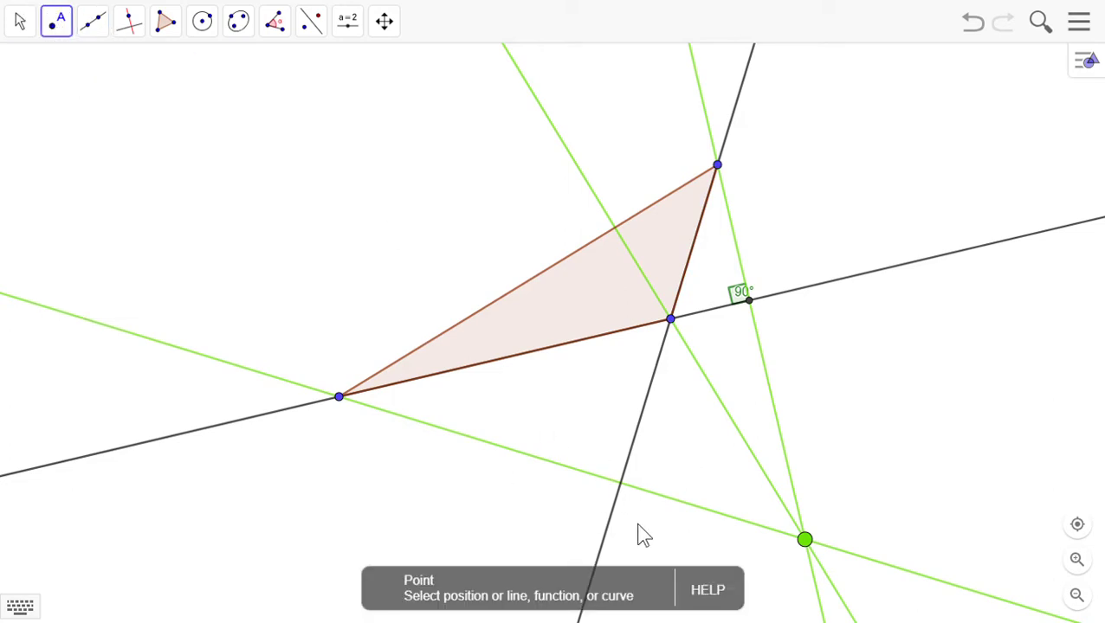
click(621, 483)
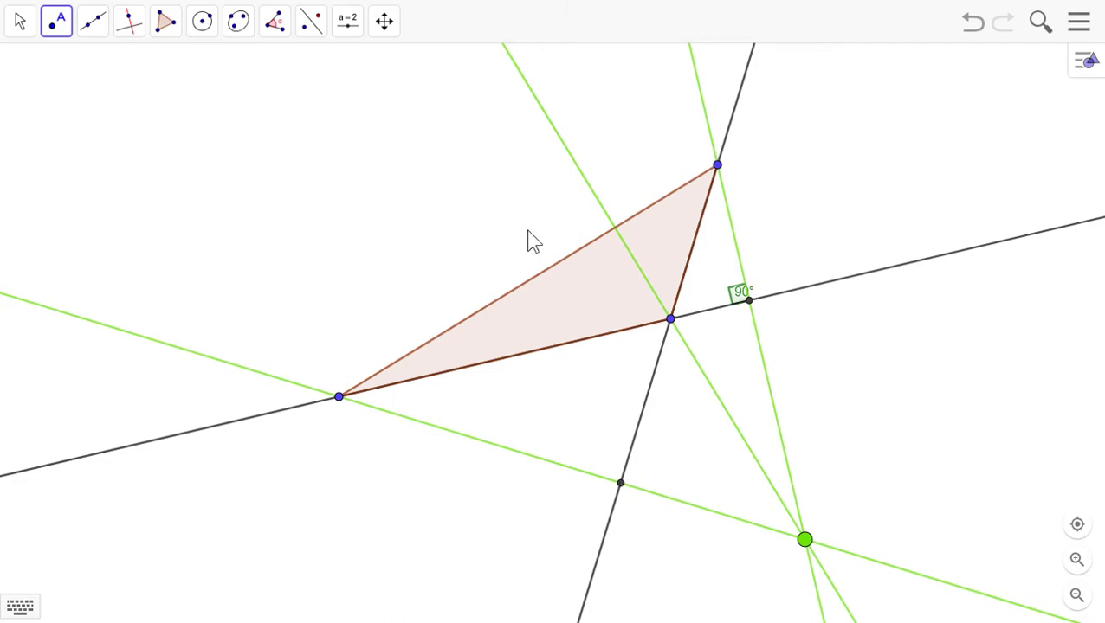
Step: Show the 90° angle at that altitude foot, from the obtuse vertex to the left vertex
click(165, 28)
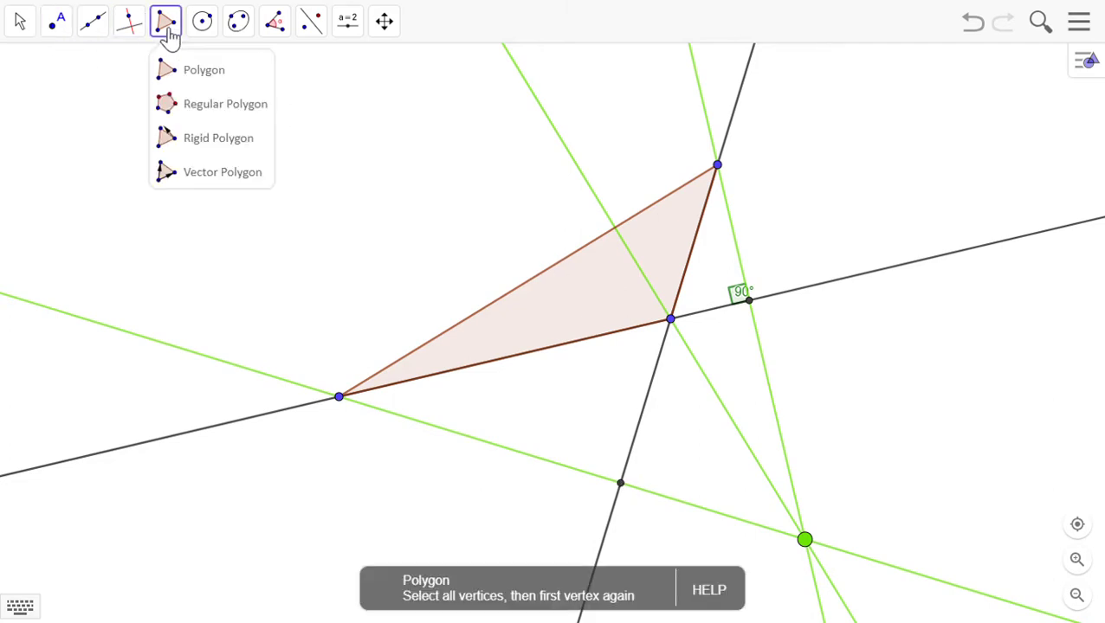
click(201, 24)
click(274, 21)
click(291, 70)
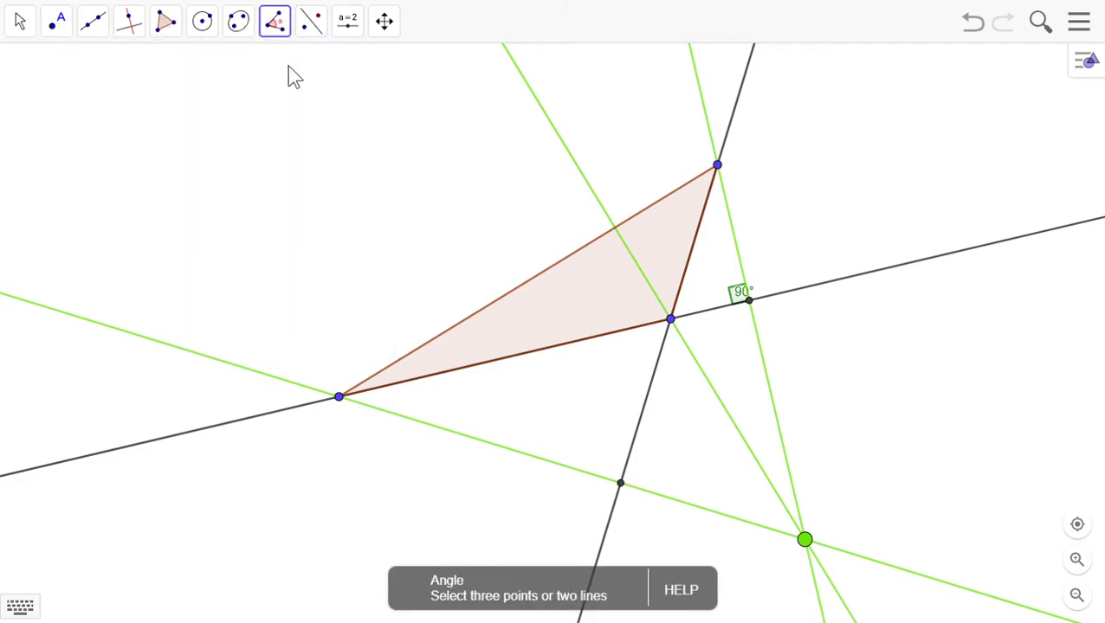
click(673, 322)
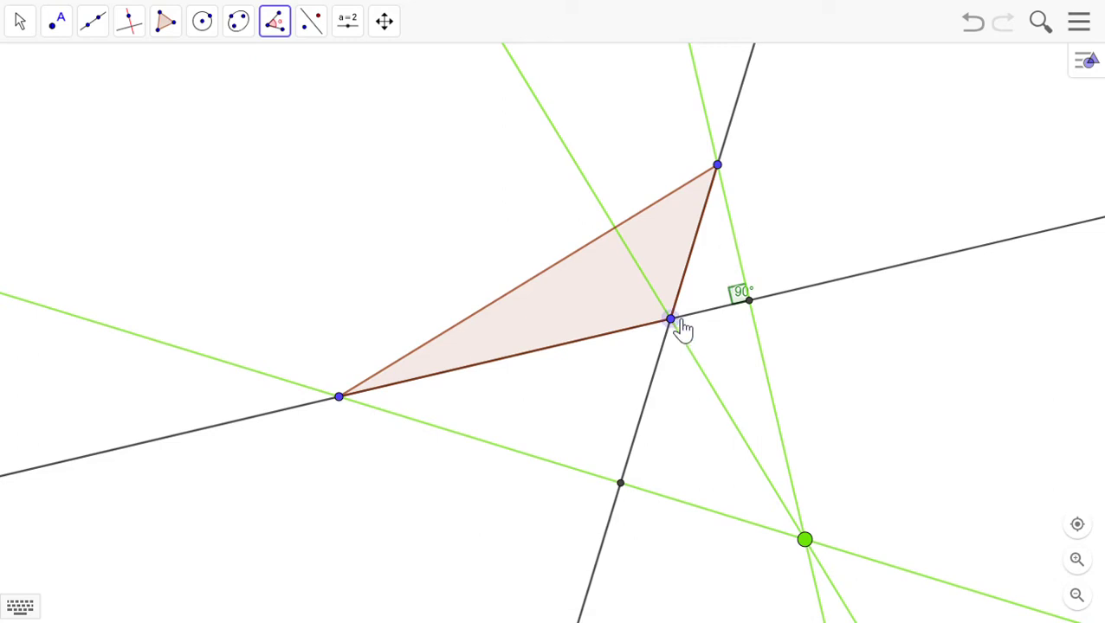
click(621, 482)
click(340, 398)
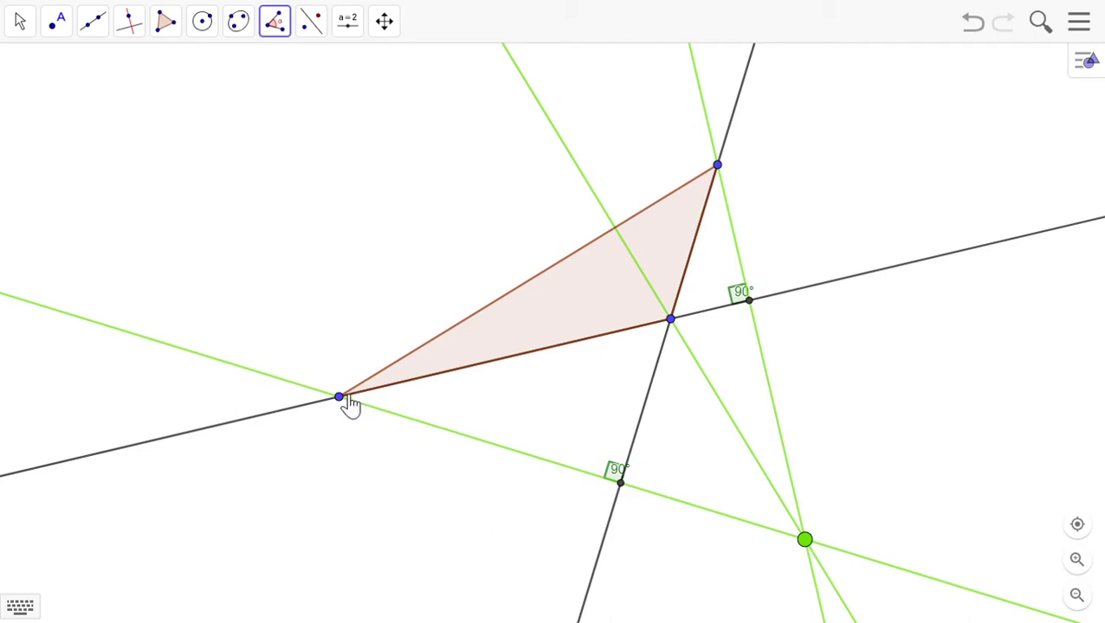
click(33, 34)
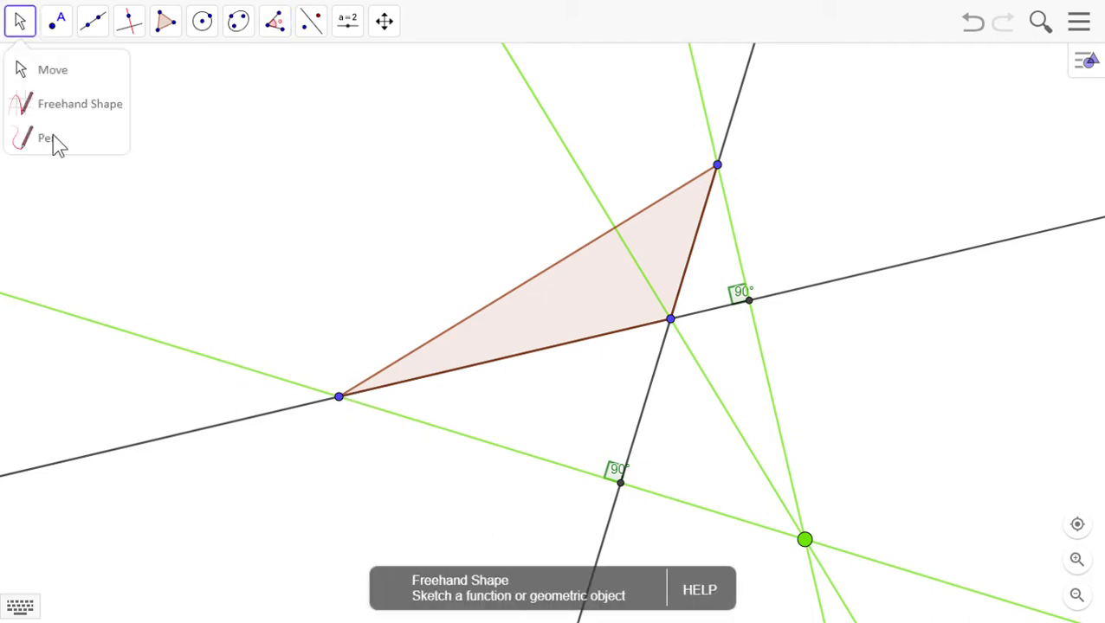
Step: Drag the left vertex up and right, then extend the remaining side into a full line
click(59, 72)
drag(351, 403, 757, 259)
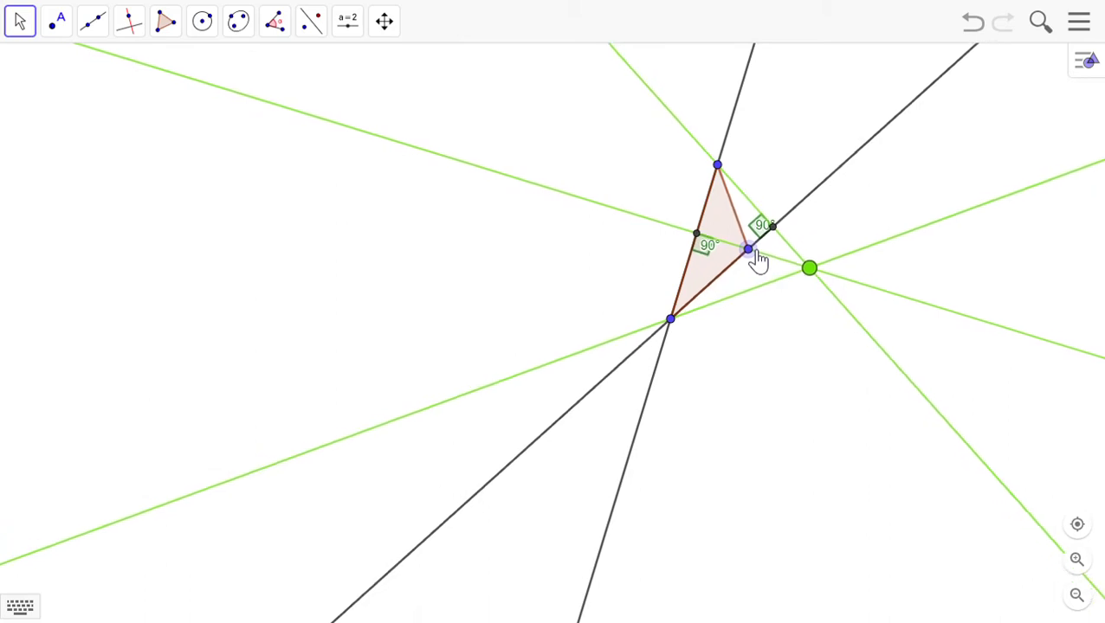
click(93, 21)
click(121, 72)
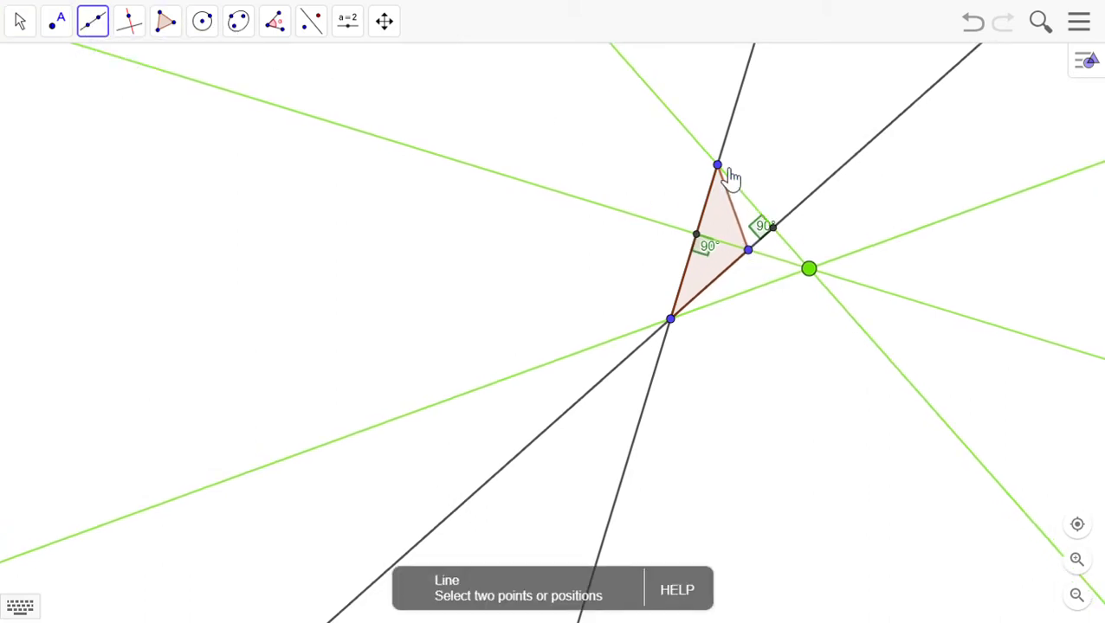
click(748, 249)
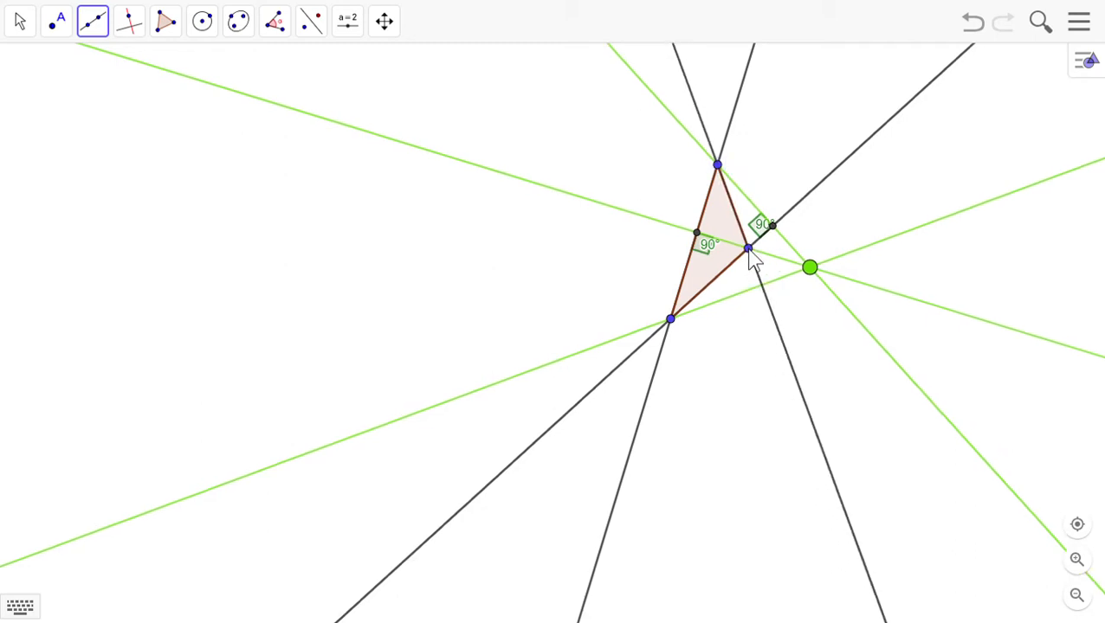
Step: Place a point where the remaining altitude meets the new extended side
click(274, 21)
click(297, 73)
click(67, 33)
mouse_move(69, 35)
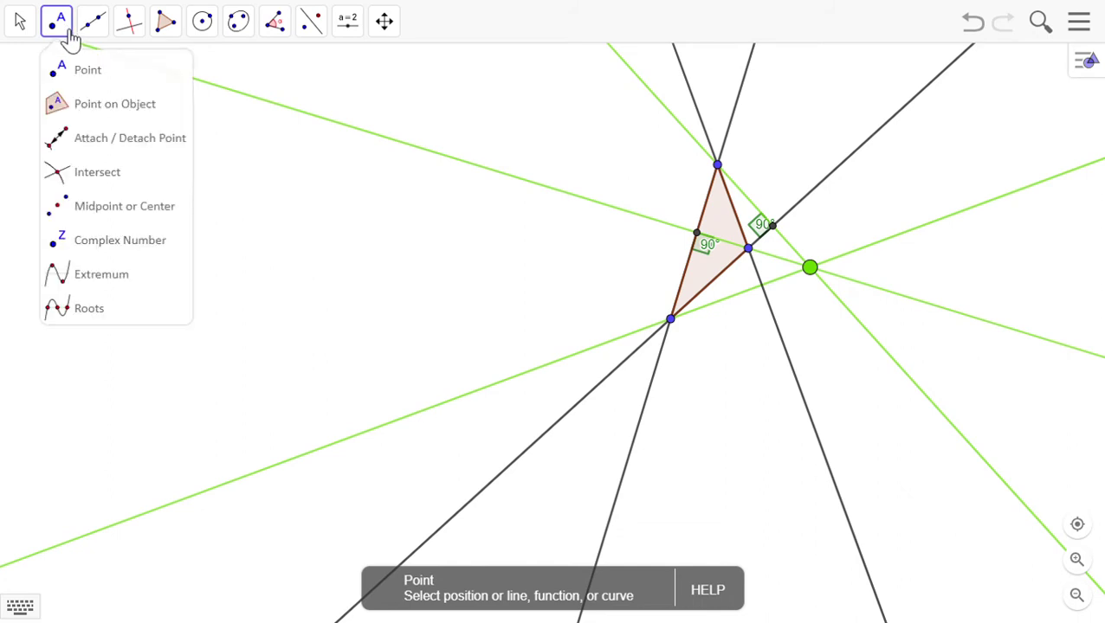
click(80, 75)
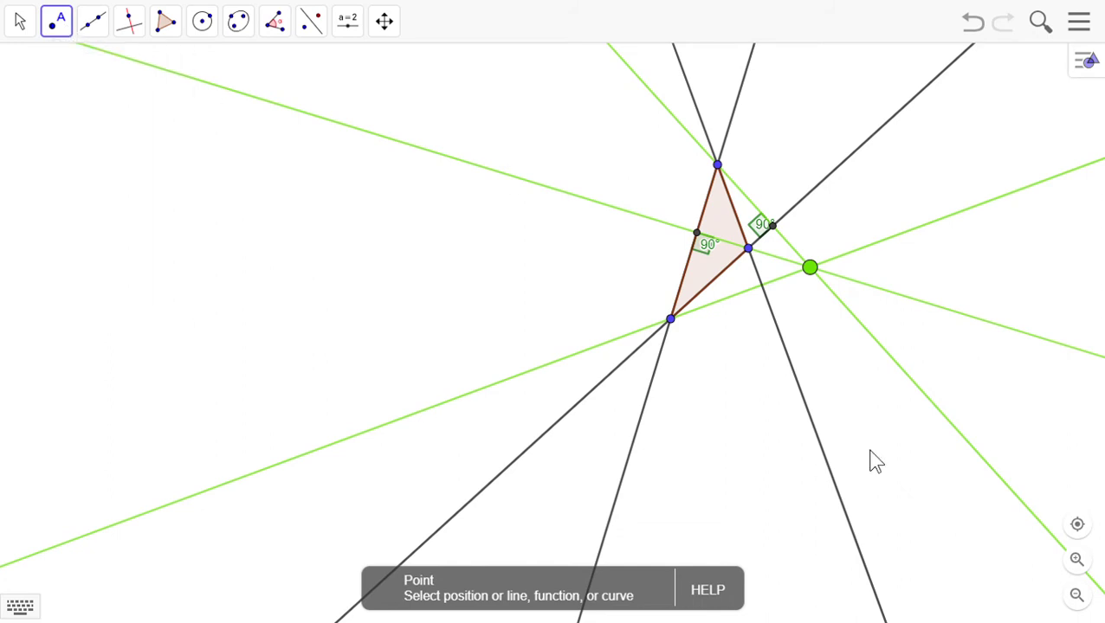
click(762, 286)
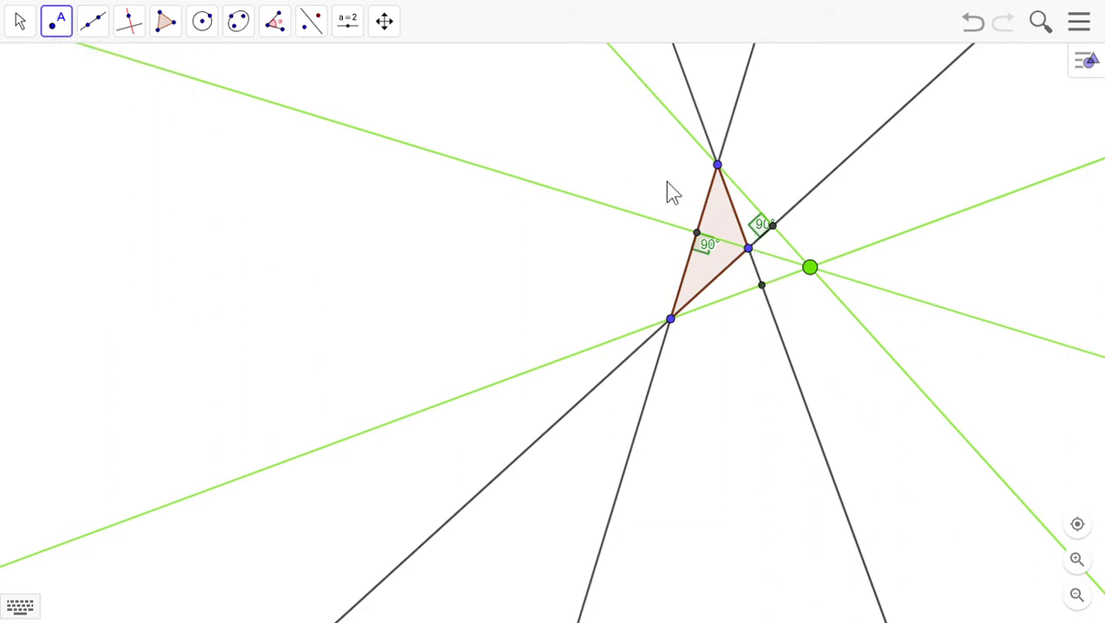
Step: Show the 90° angle at that altitude foot using the obtuse and other vertex
click(265, 29)
click(291, 82)
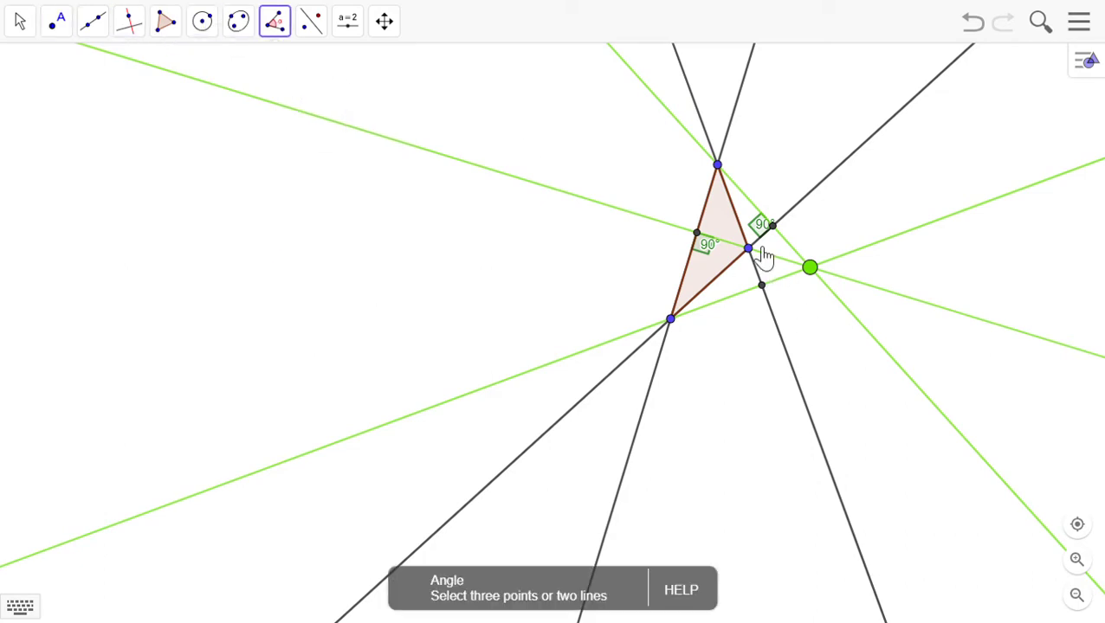
click(750, 250)
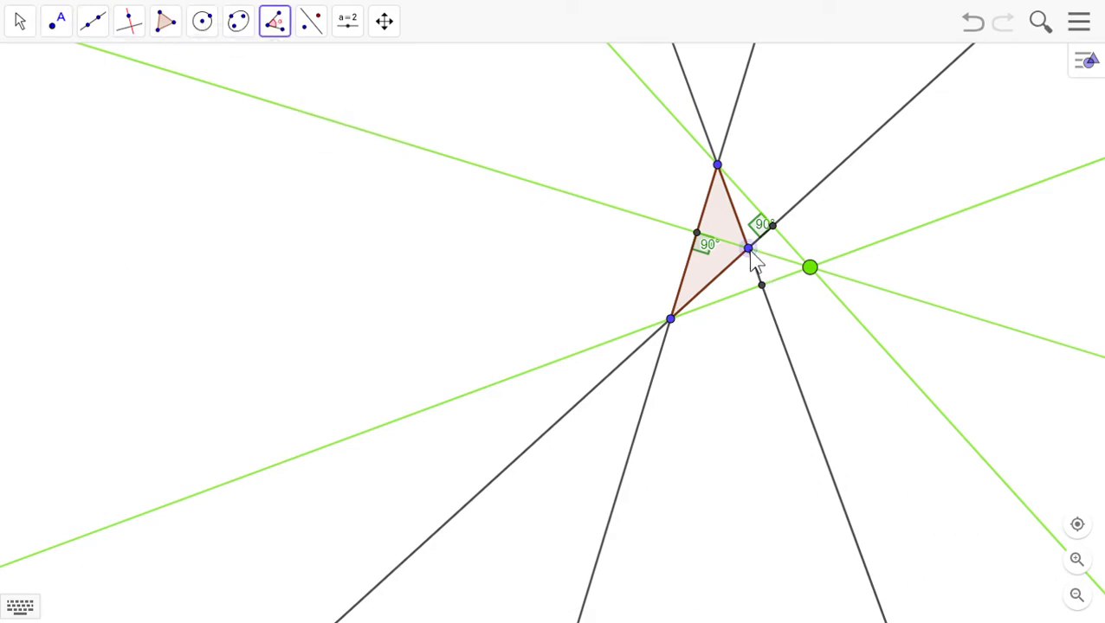
click(762, 287)
click(671, 321)
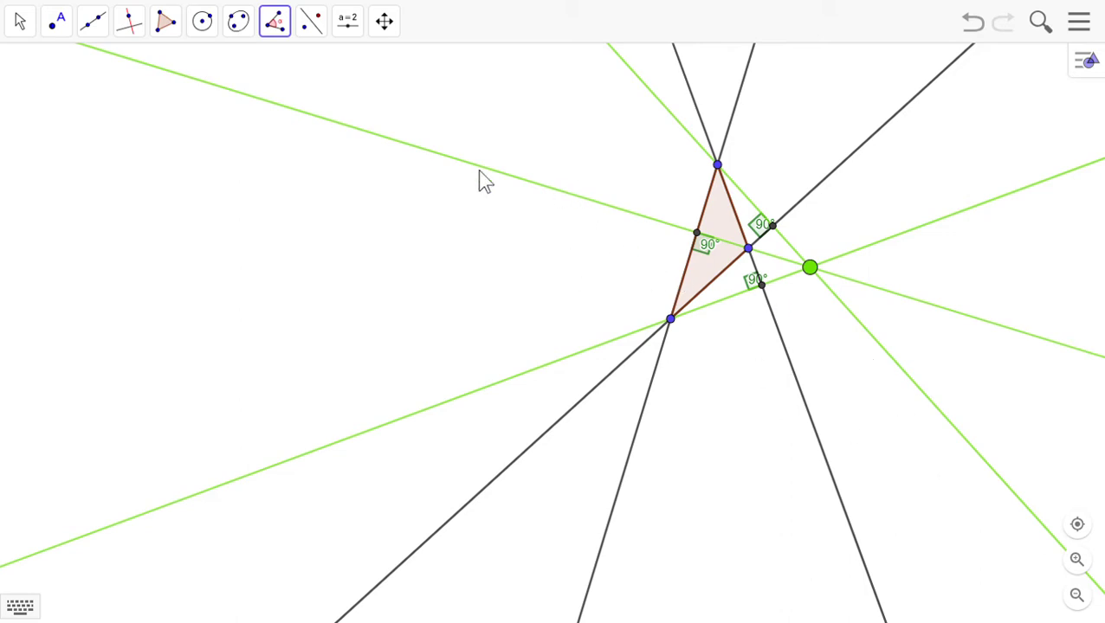
Step: Drag the vertices into a near-isosceles obtuse triangle on a level base, orthocentre above the apex
click(19, 21)
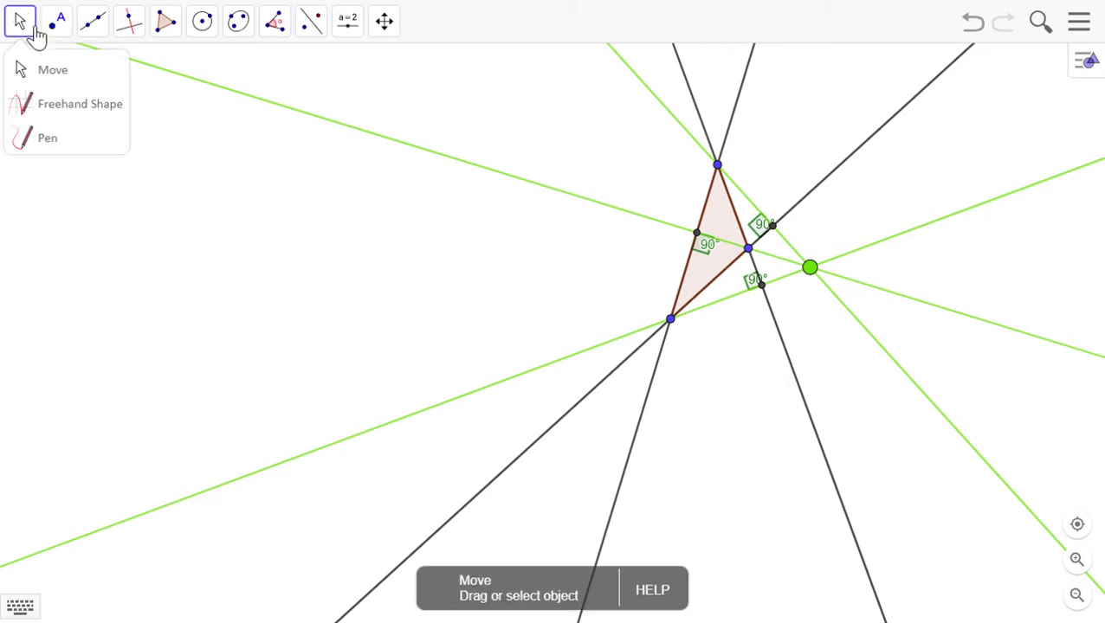
click(48, 71)
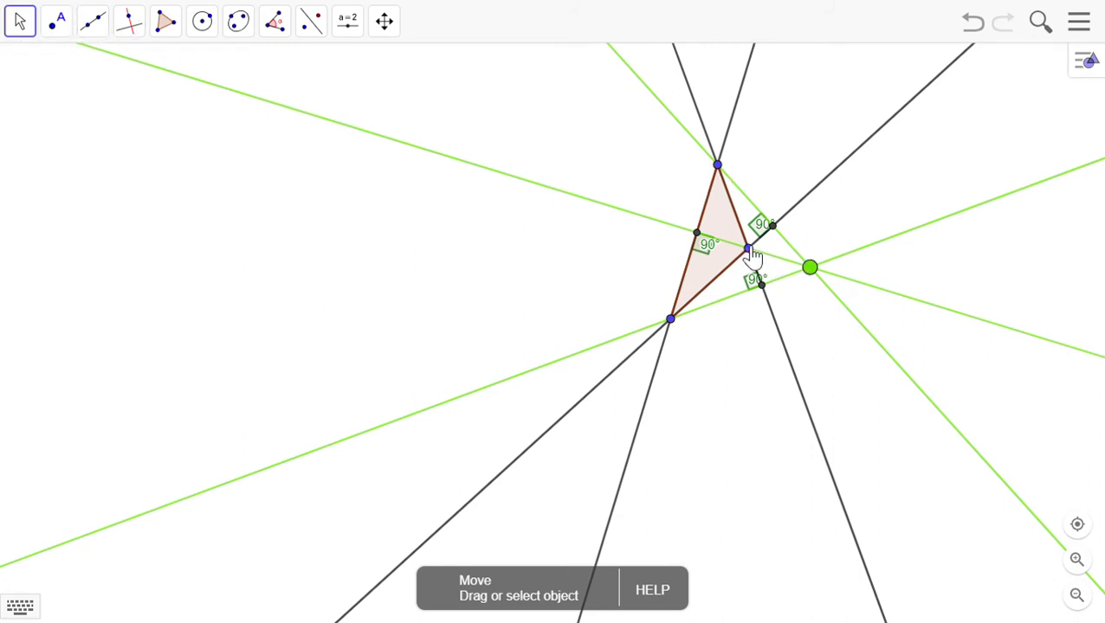
mouse_move(749, 251)
mouse_down()
mouse_move(768, 269)
mouse_move(770, 355)
mouse_move(730, 267)
mouse_move(756, 262)
mouse_up()
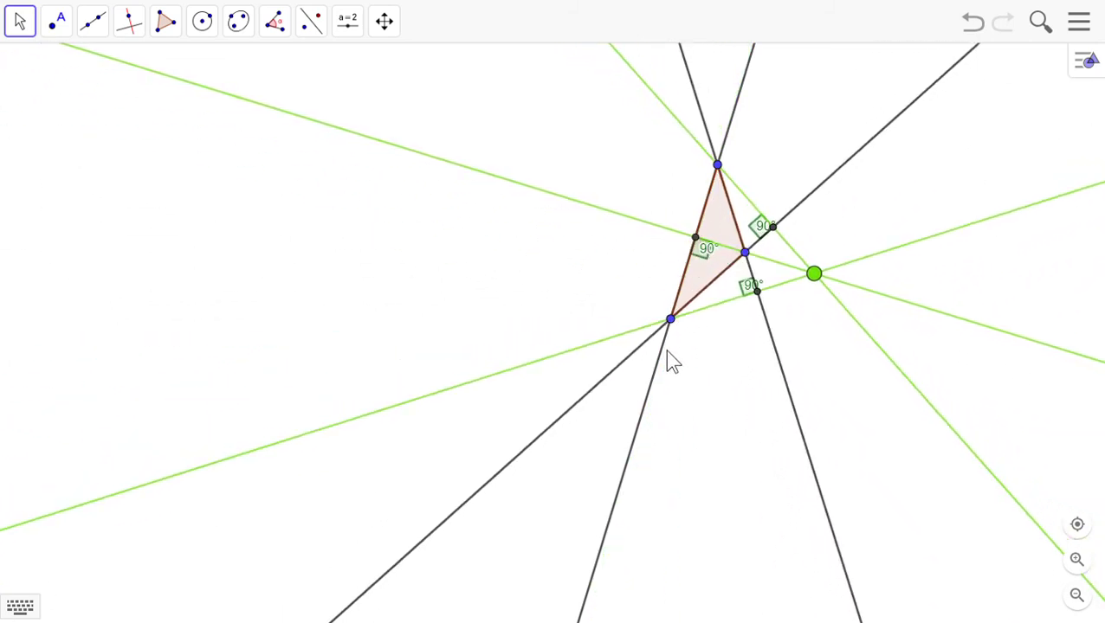
drag(672, 322, 711, 365)
drag(717, 167, 683, 216)
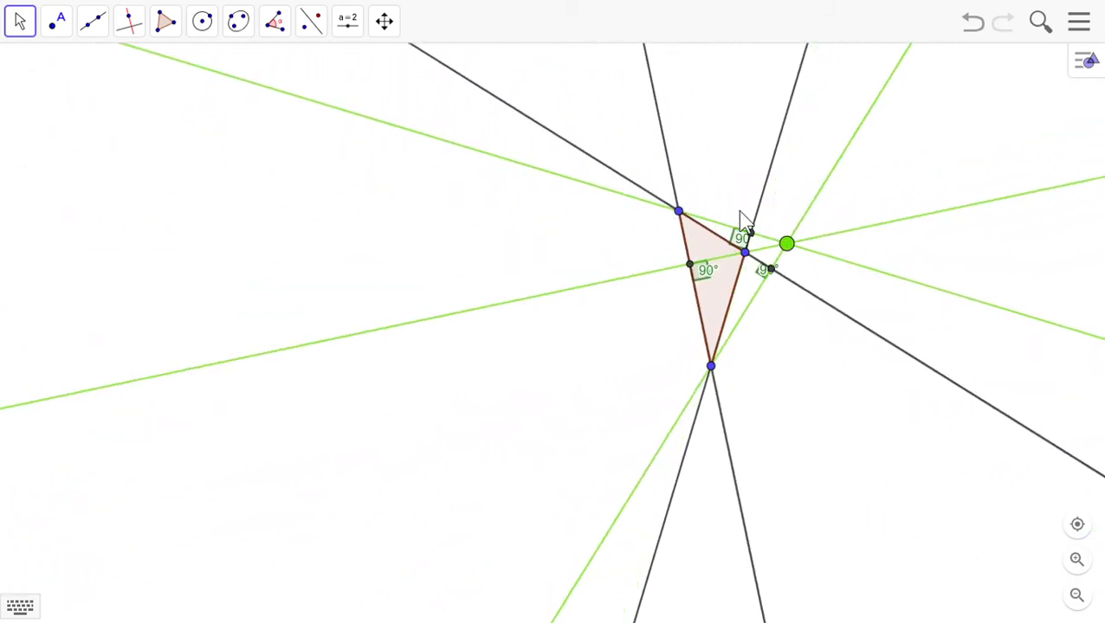
drag(683, 219, 491, 315)
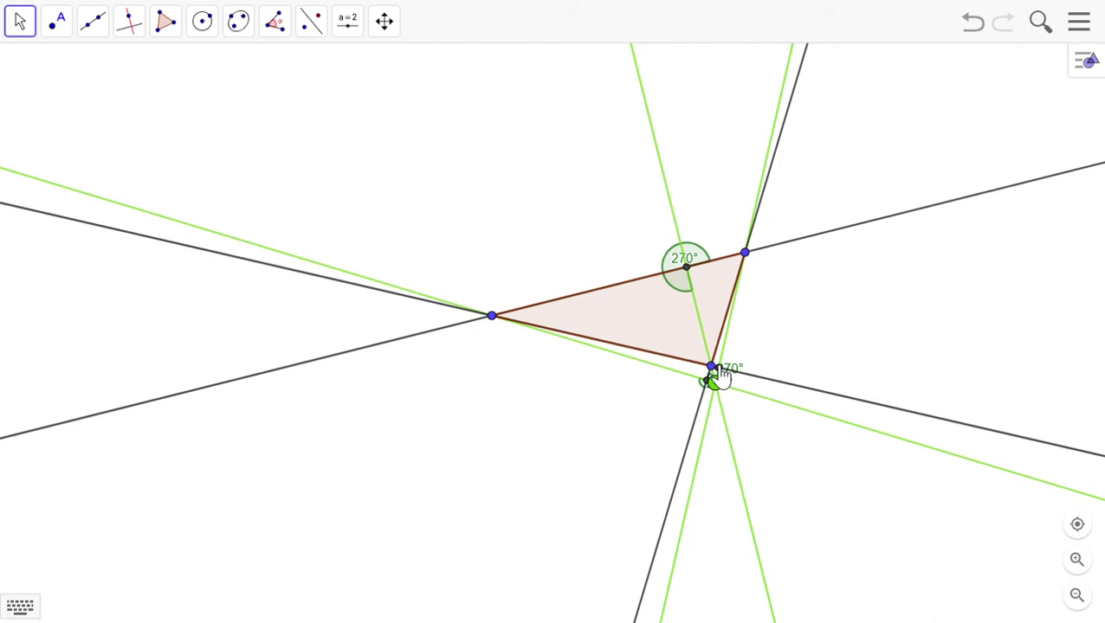
drag(713, 371, 798, 379)
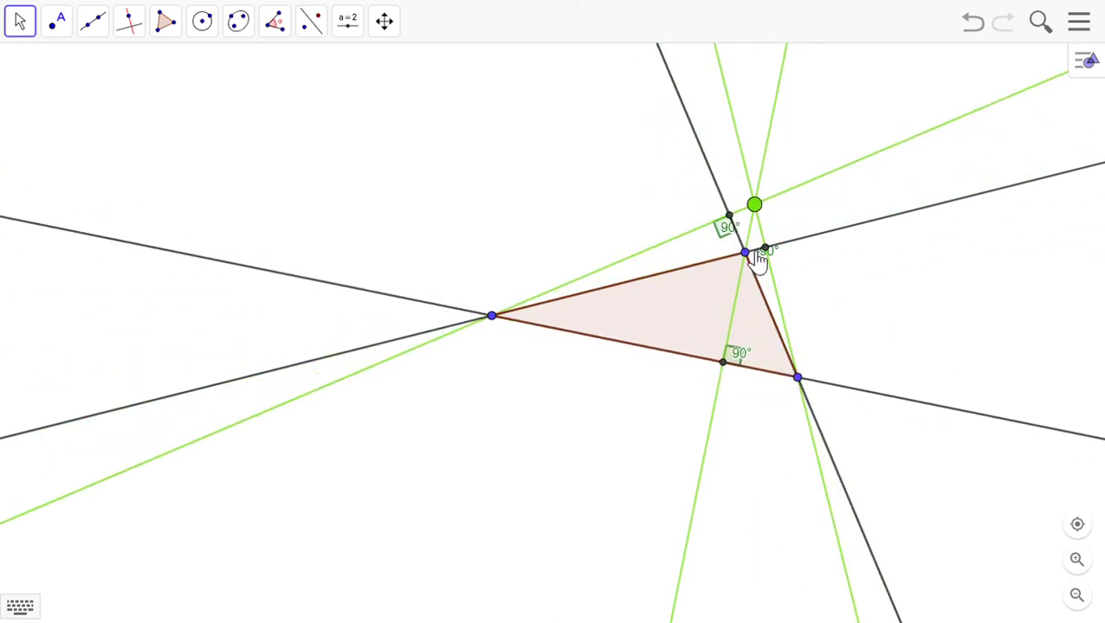
drag(747, 254, 614, 255)
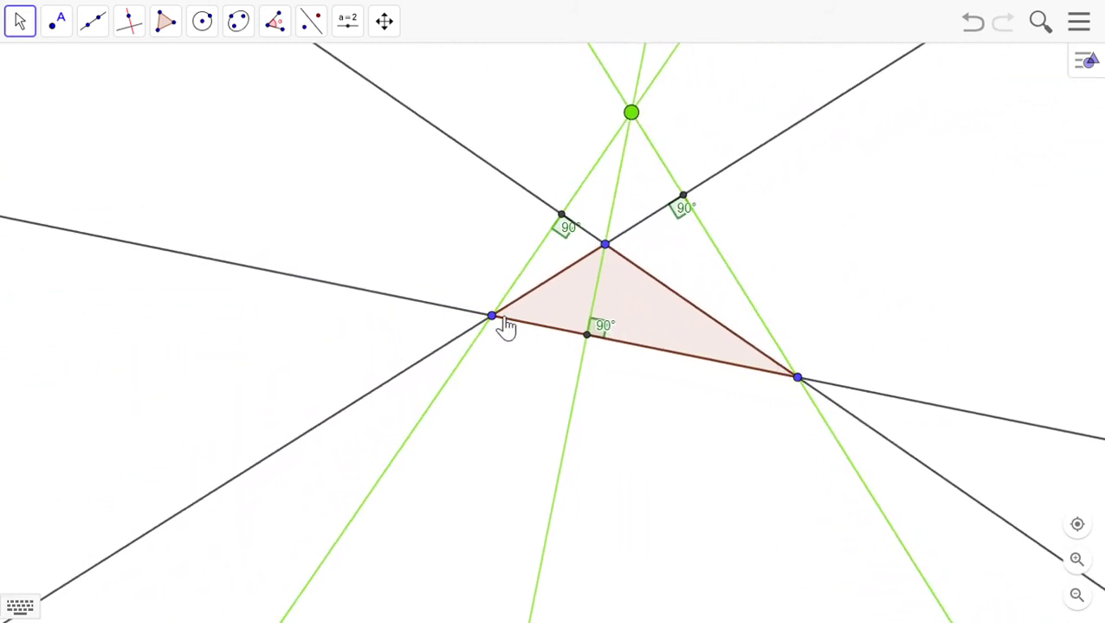
drag(494, 319, 436, 382)
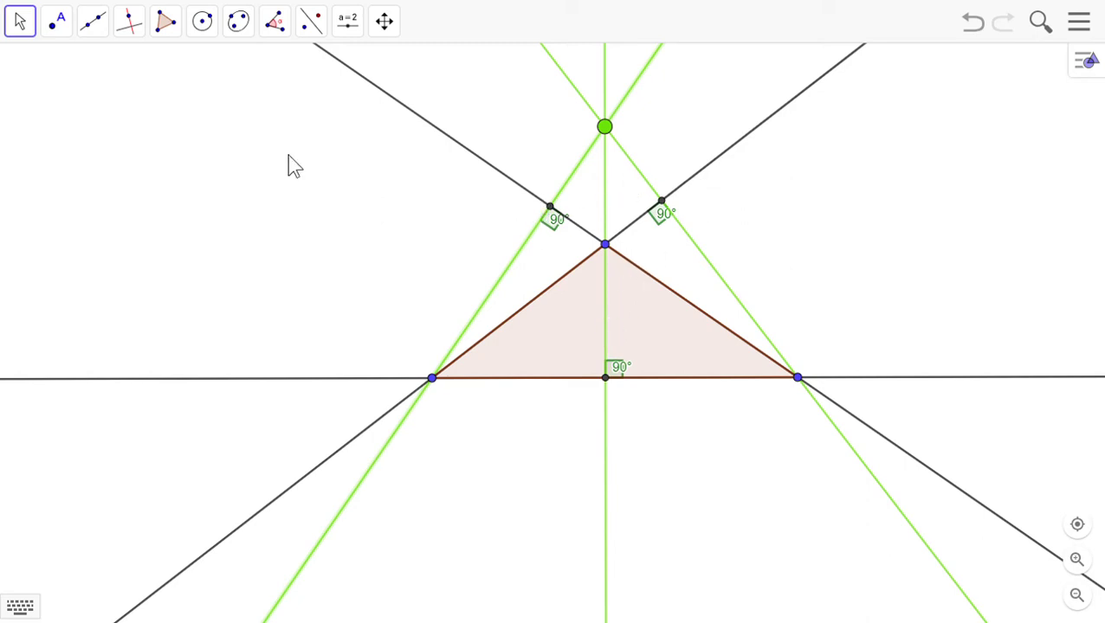
click(19, 28)
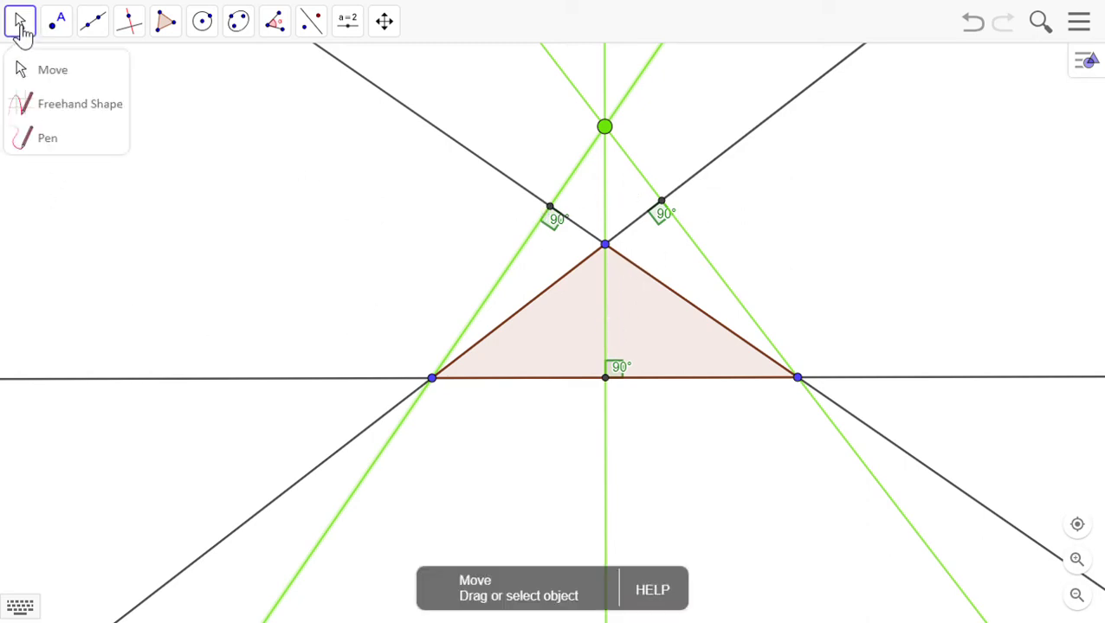
click(31, 69)
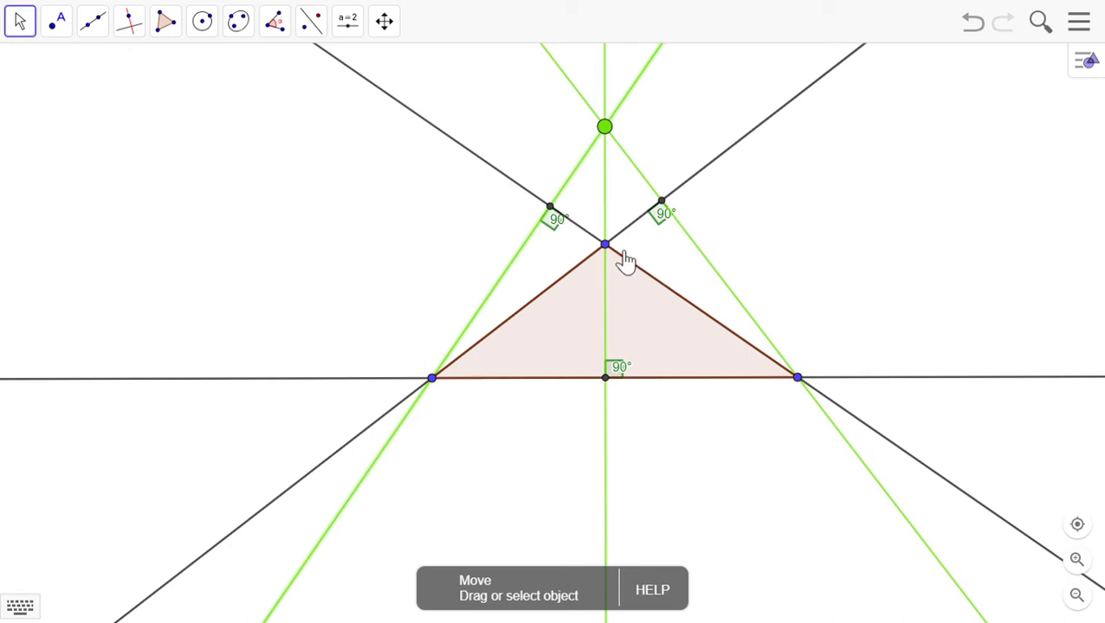
Step: Drag the vertices until the triangle is obtuse at its left vertex, orthocentre outside lower left
mouse_move(604, 248)
mouse_down()
mouse_move(537, 381)
mouse_move(561, 434)
mouse_move(615, 267)
mouse_up()
drag(435, 382, 392, 362)
drag(805, 386, 580, 362)
drag(617, 265, 527, 314)
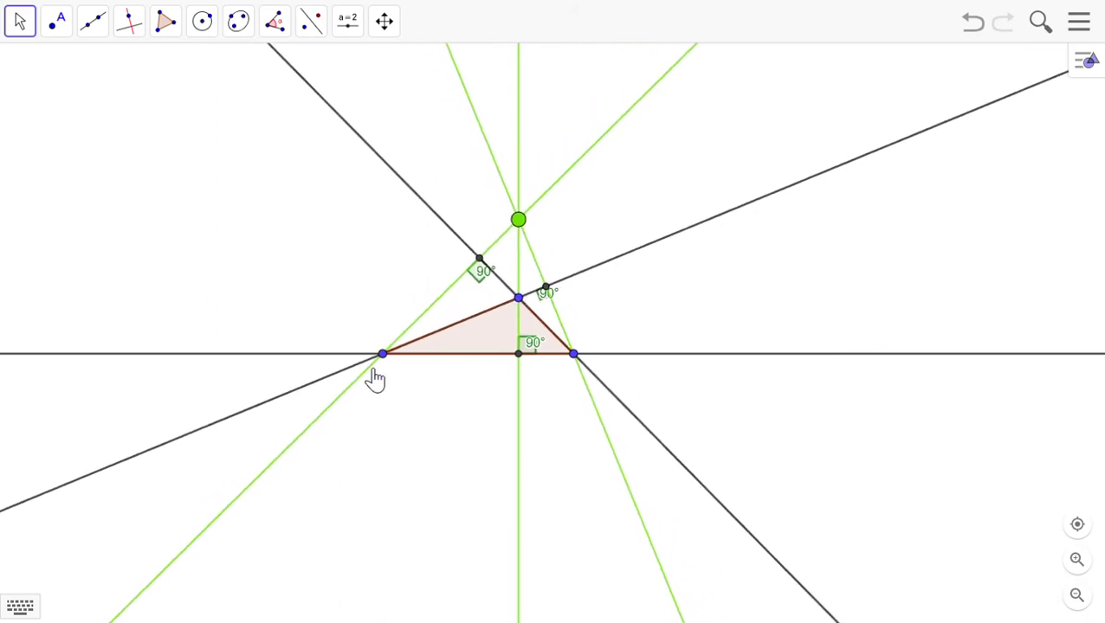
drag(390, 363, 496, 378)
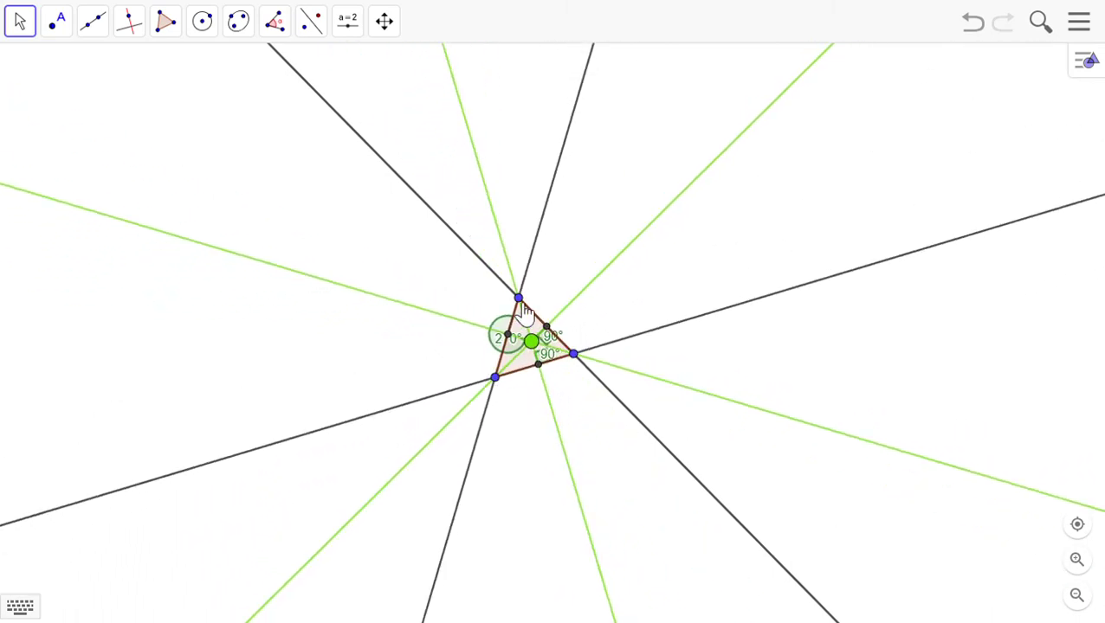
drag(520, 298, 627, 445)
drag(586, 357, 511, 218)
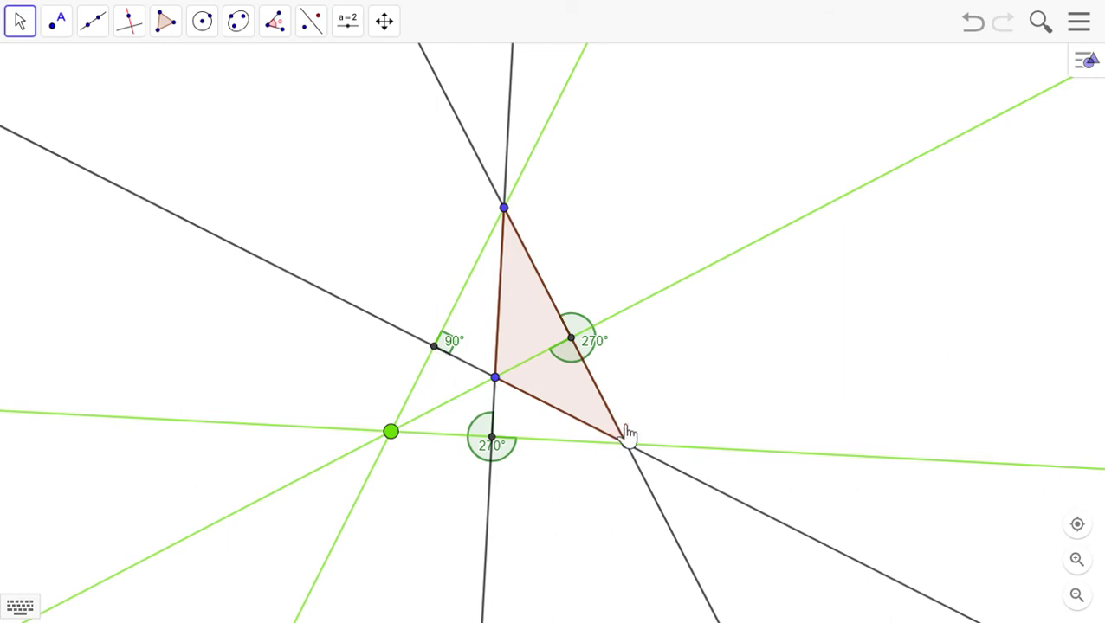
Step: Drag the top vertex down-left and the lower vertex left, bringing the orthocentre back into view
drag(627, 445, 639, 430)
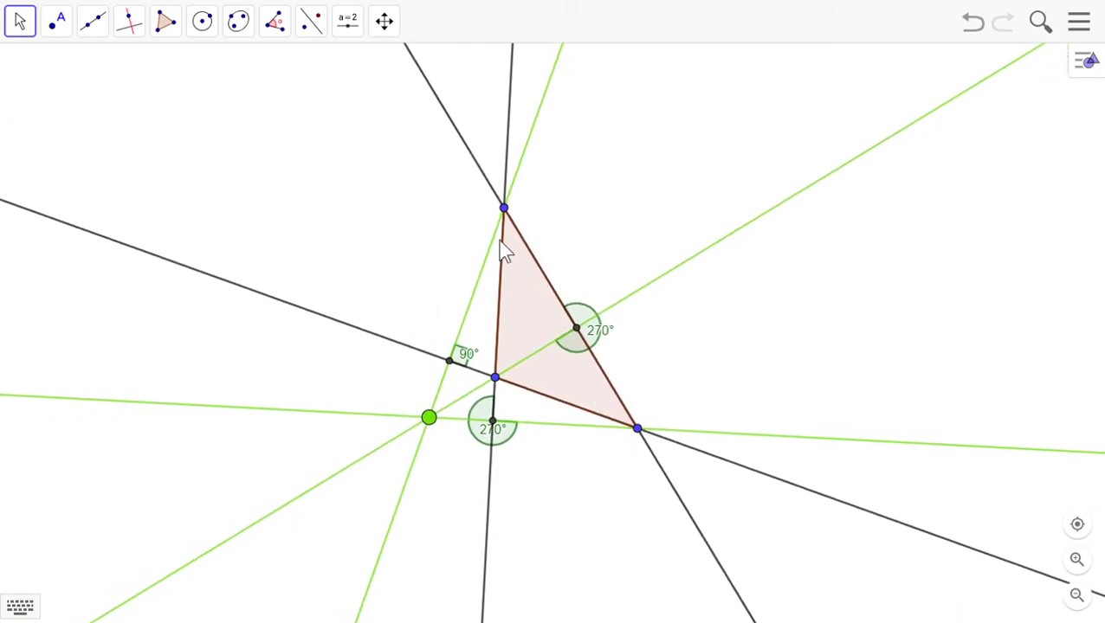
drag(511, 218, 414, 244)
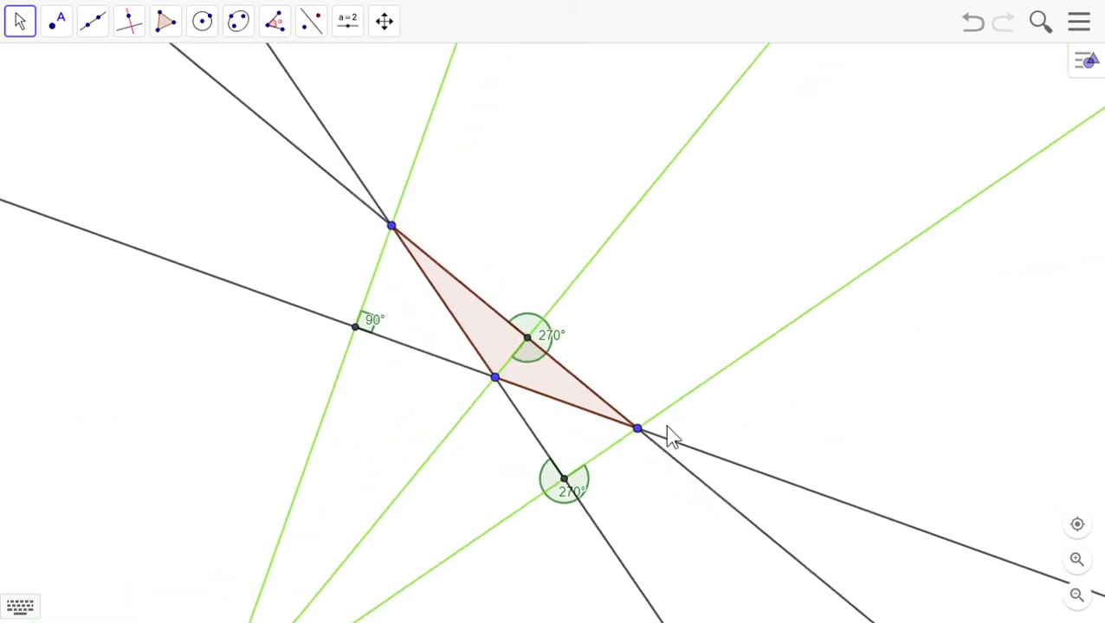
drag(647, 438, 660, 391)
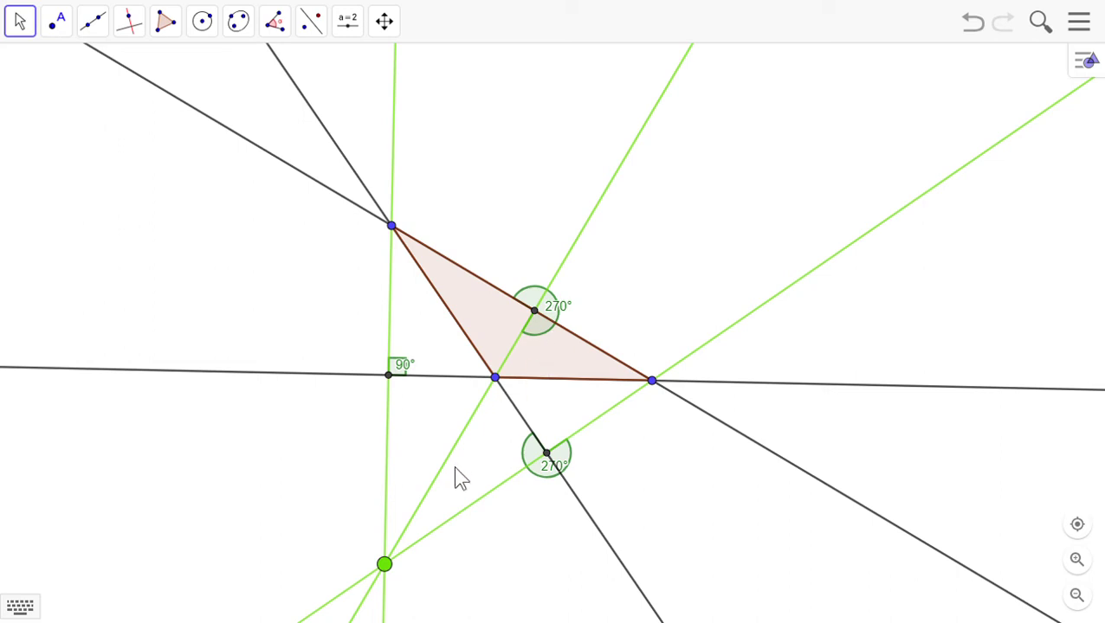
drag(400, 229, 298, 208)
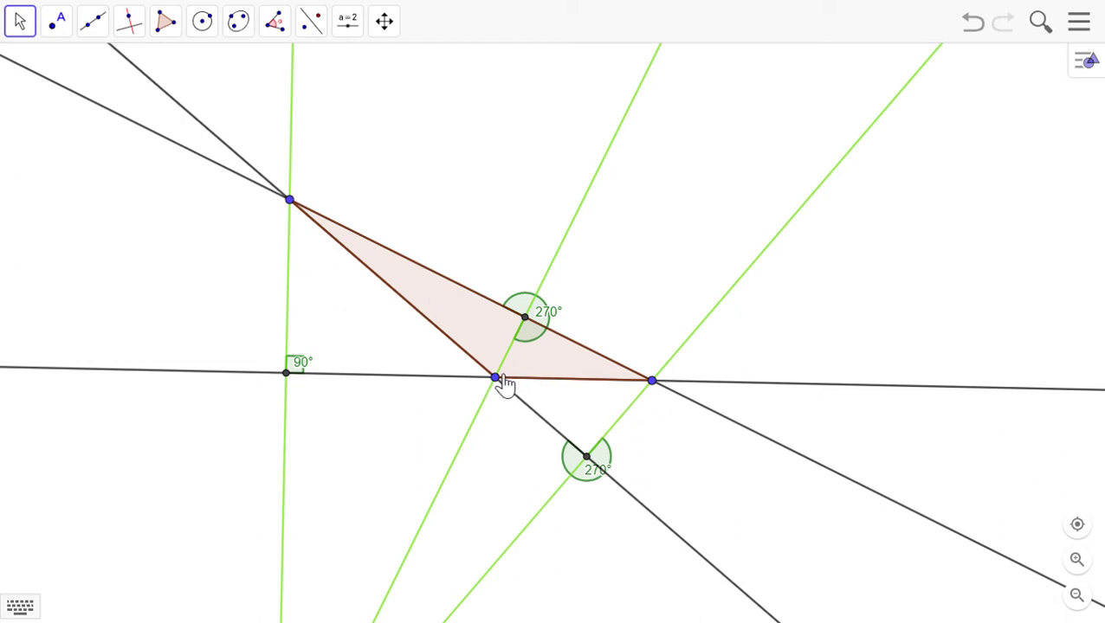
drag(496, 379, 377, 387)
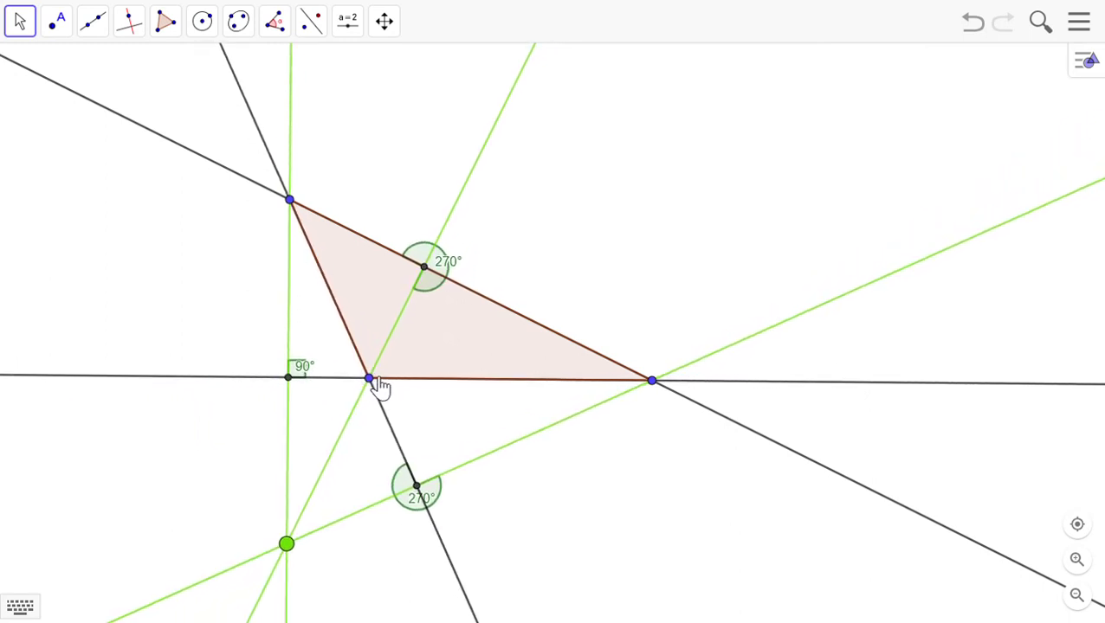
Step: Use Midpoint or Center on vertex pairs to mark the side midpoints, undoing the stray points
click(130, 23)
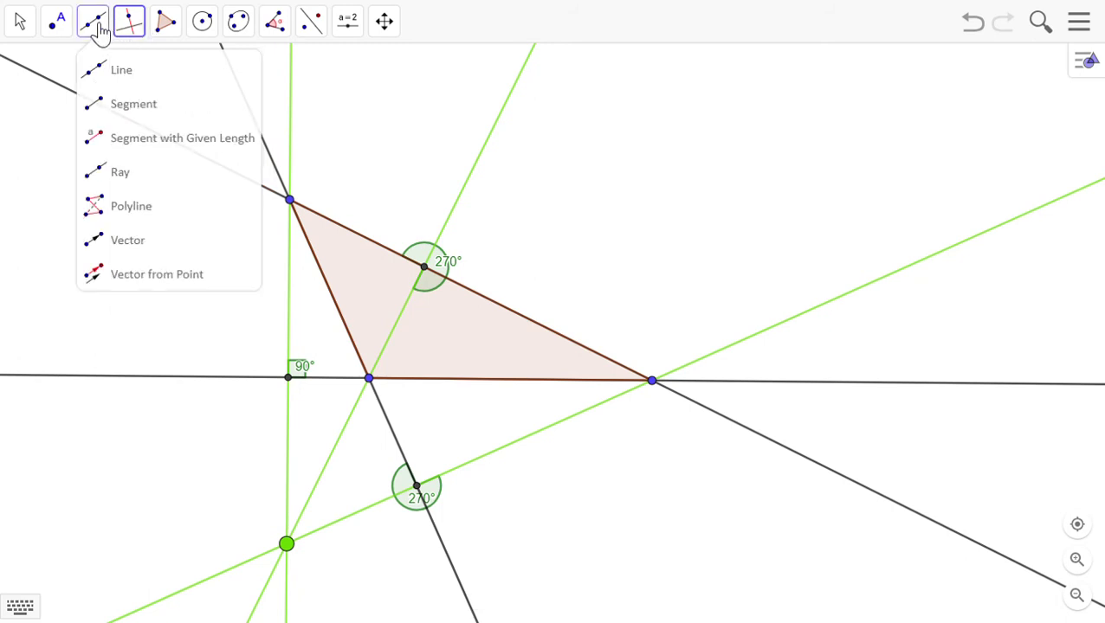
mouse_move(66, 32)
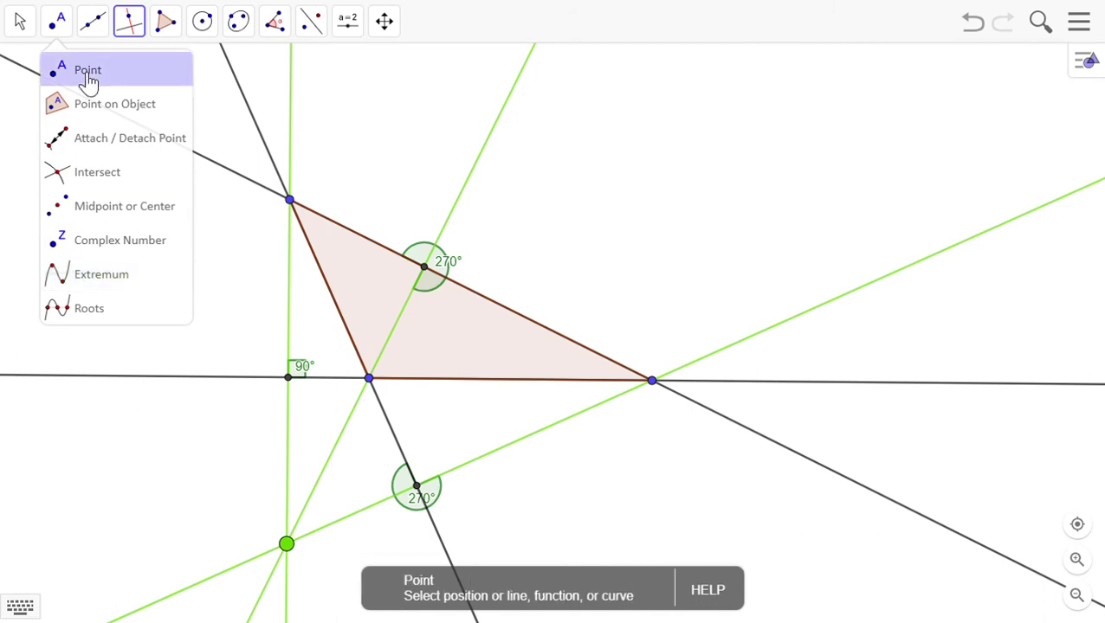
click(81, 208)
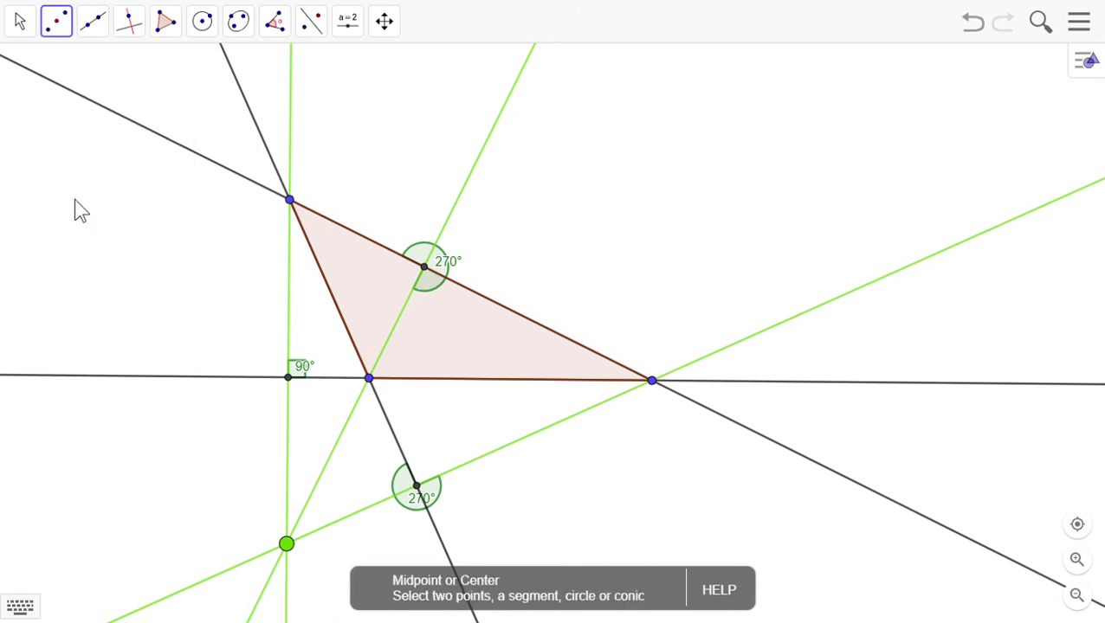
click(370, 380)
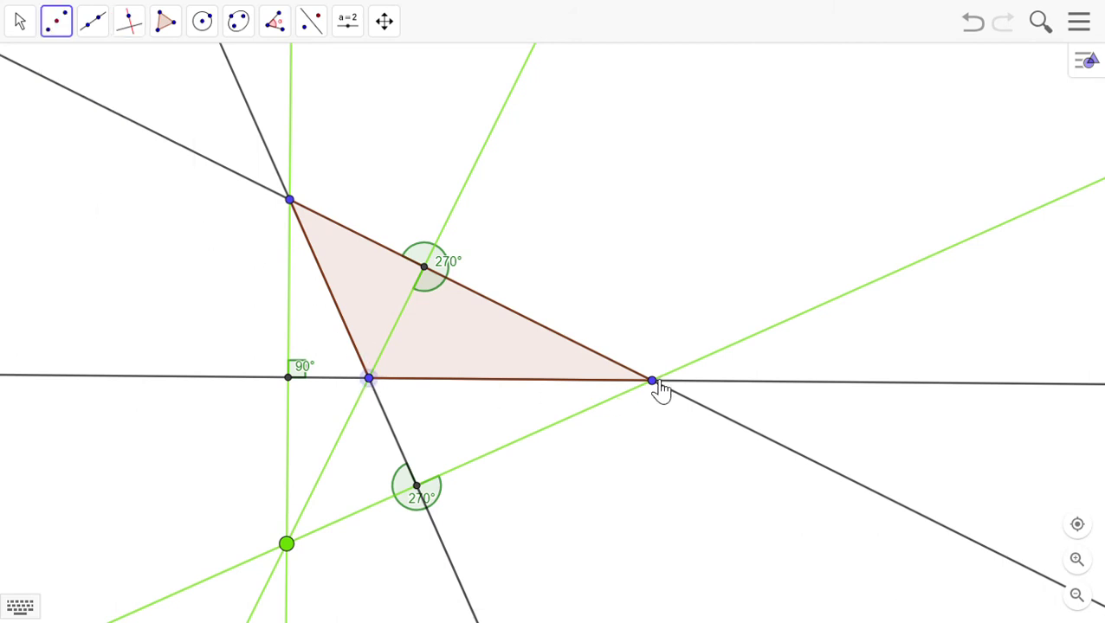
click(652, 381)
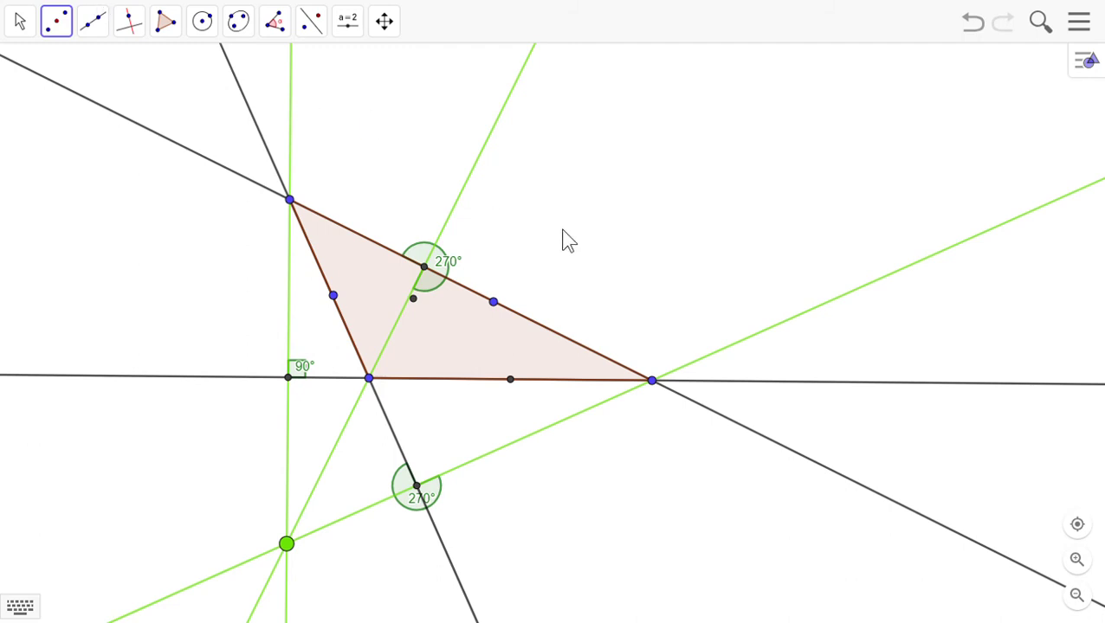
click(979, 34)
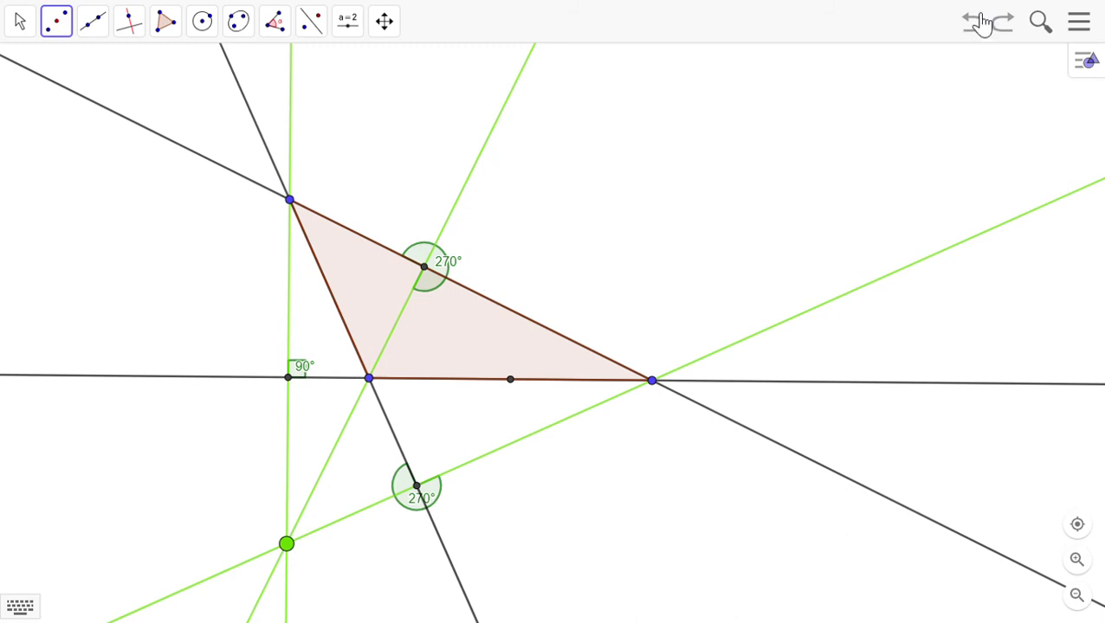
click(653, 381)
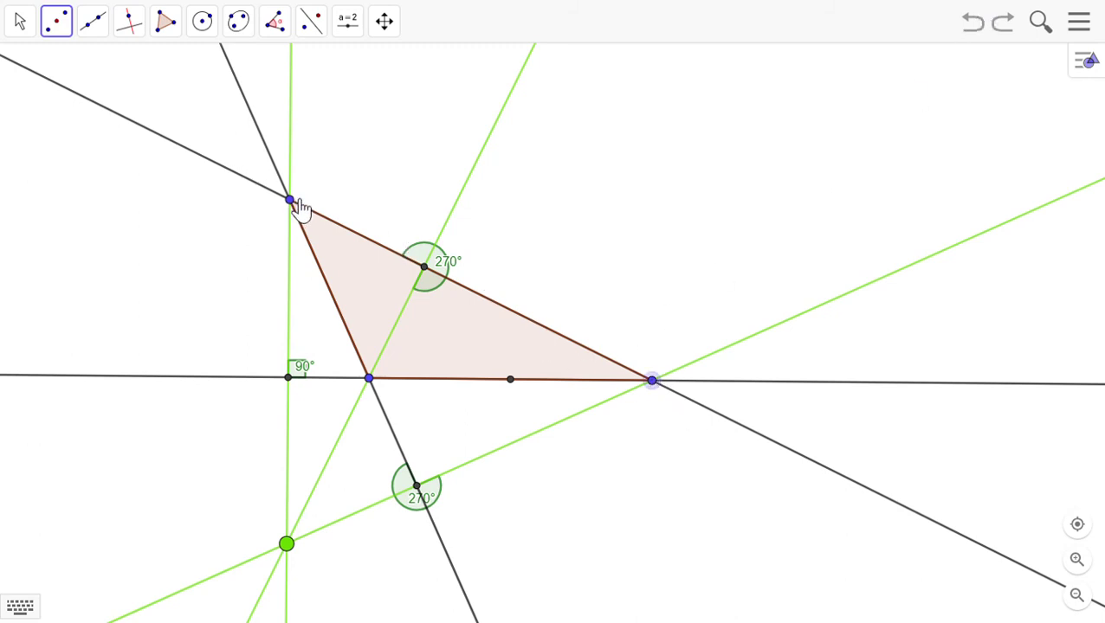
key(ctrl+y)
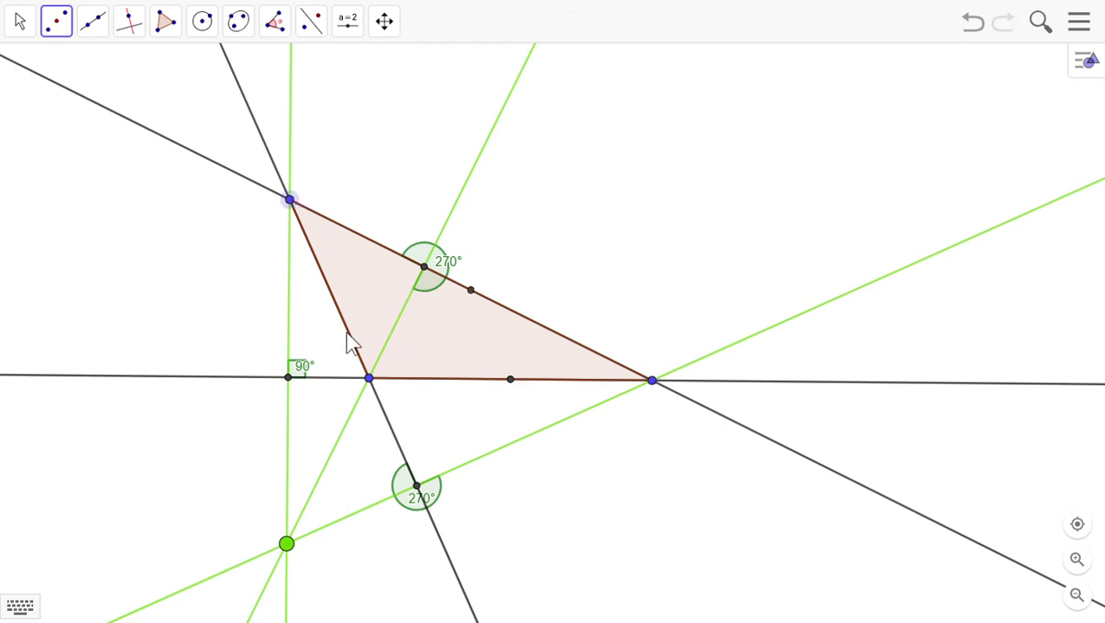
click(369, 379)
Step: Draw the three medians with the Line tool, from each vertex through the opposite side's midpoint
click(102, 25)
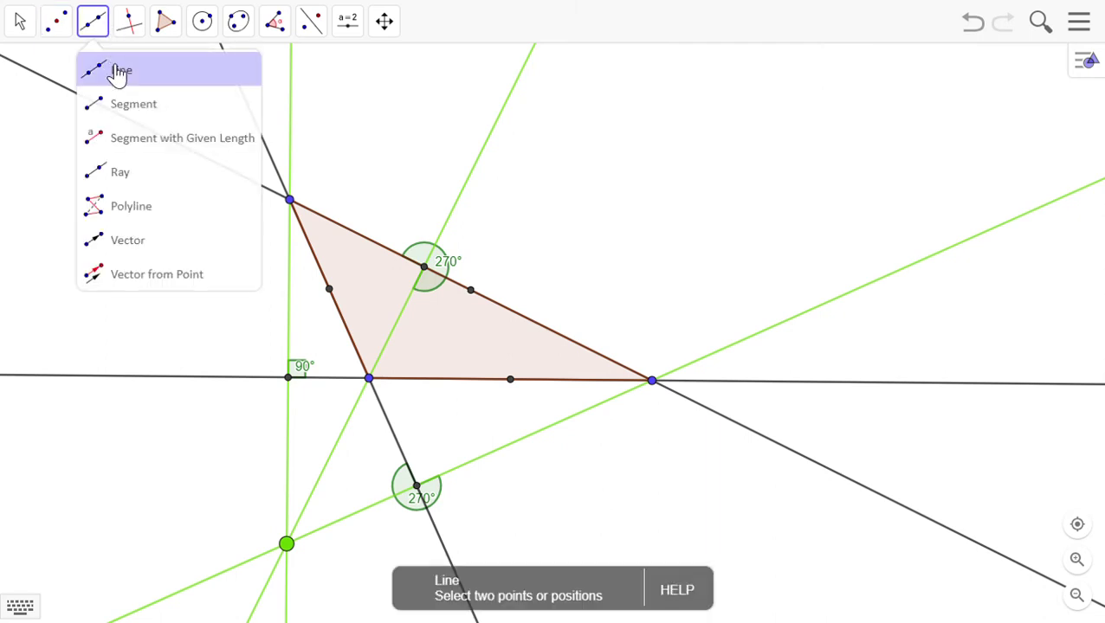
click(119, 73)
click(292, 203)
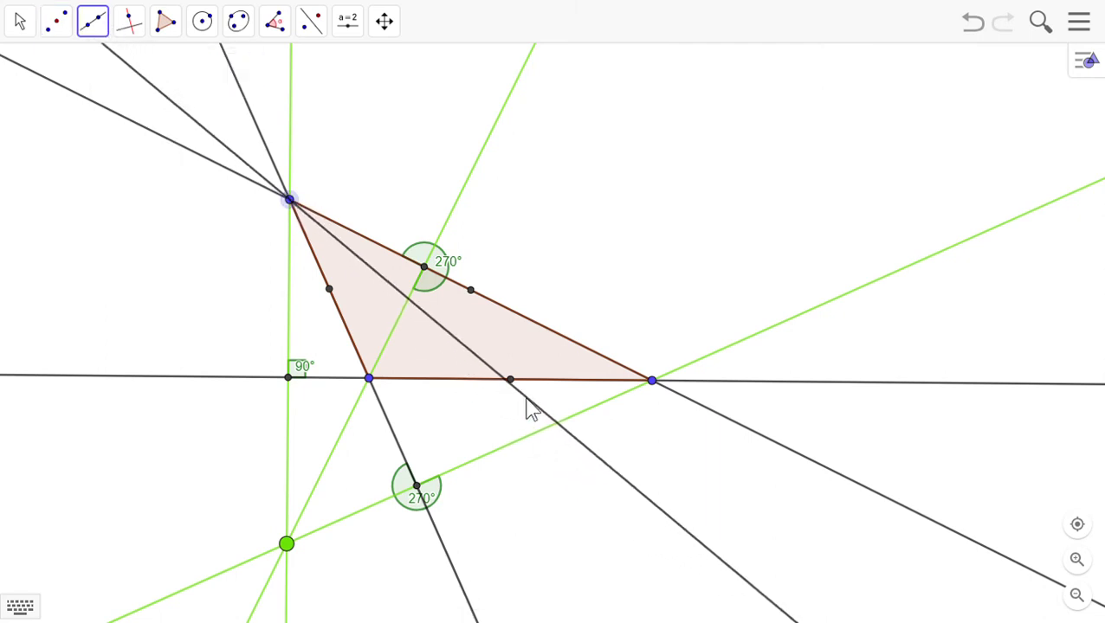
click(520, 400)
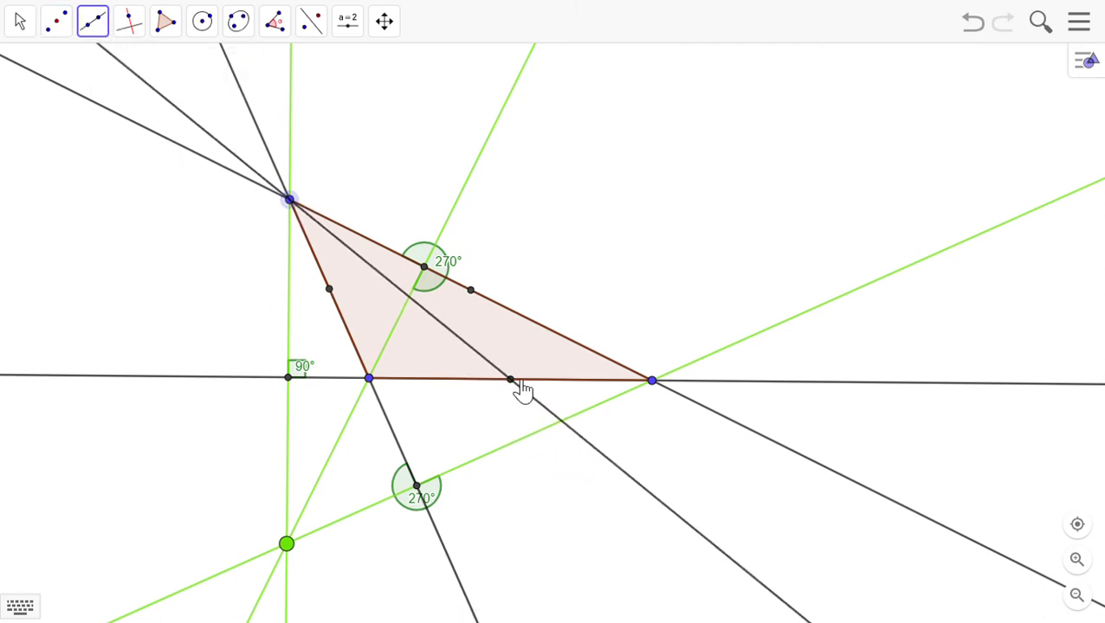
click(370, 381)
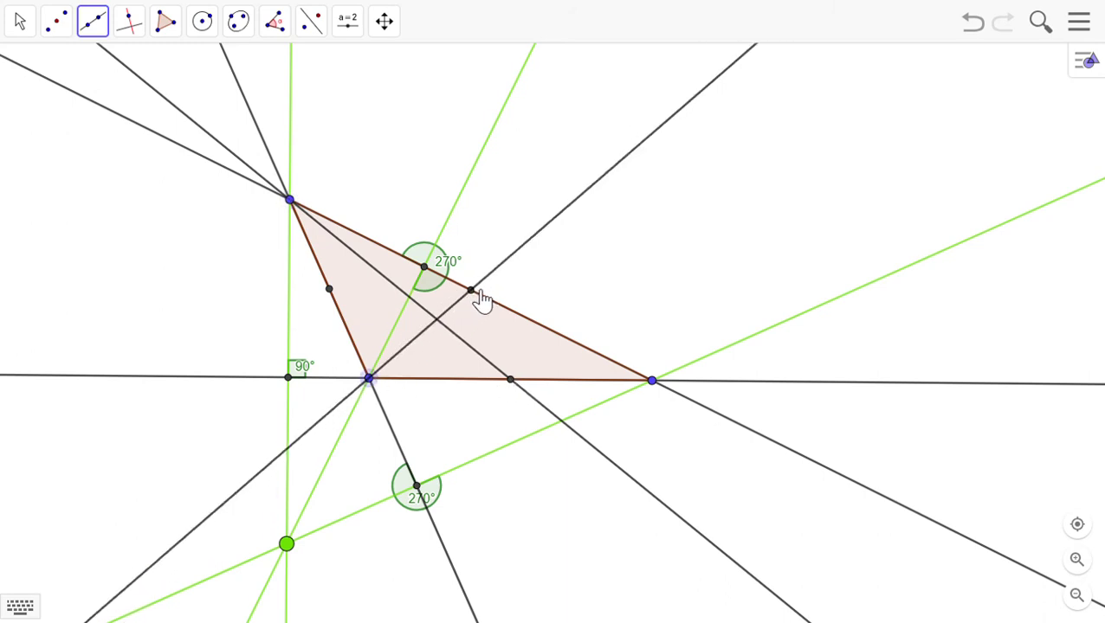
click(652, 382)
click(329, 291)
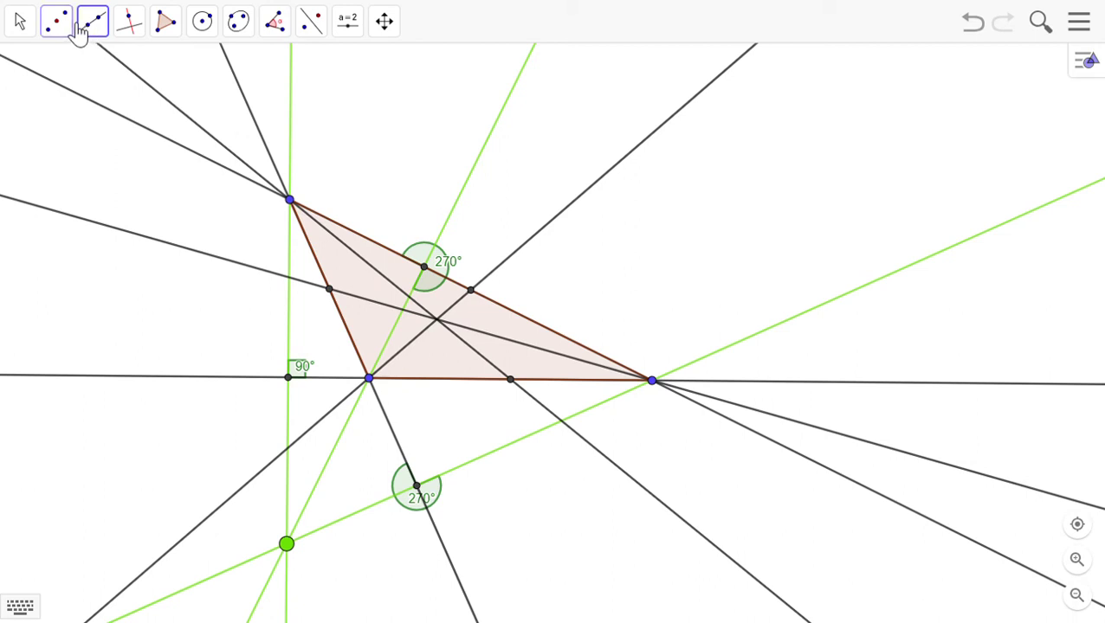
Step: Draw a line perpendicular to the base through the medians' crossing point (centroid)
click(139, 30)
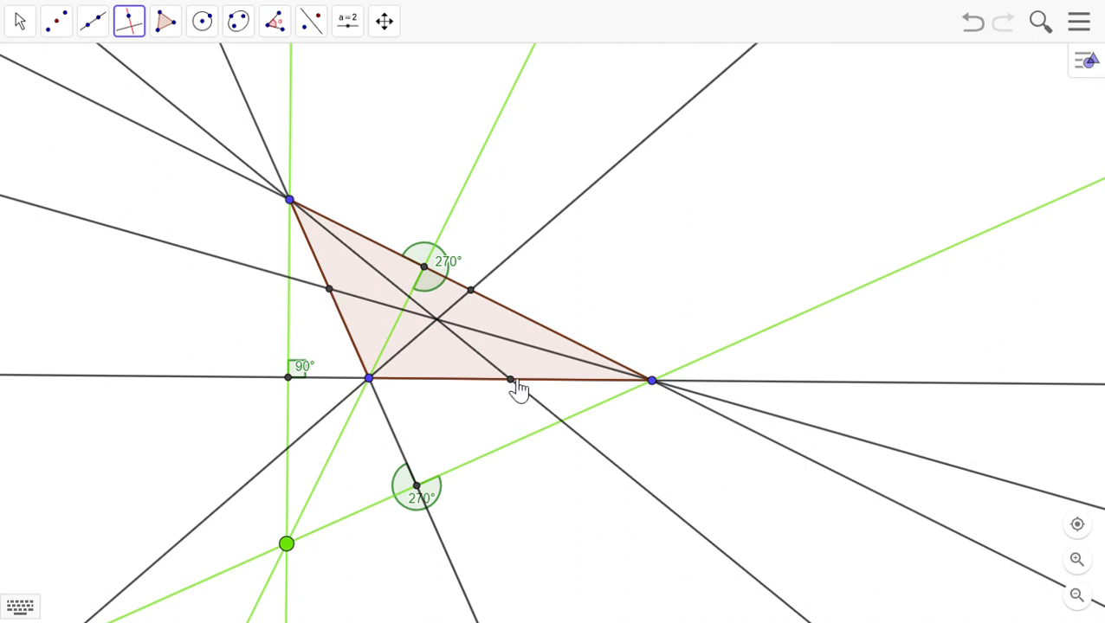
click(444, 322)
click(447, 381)
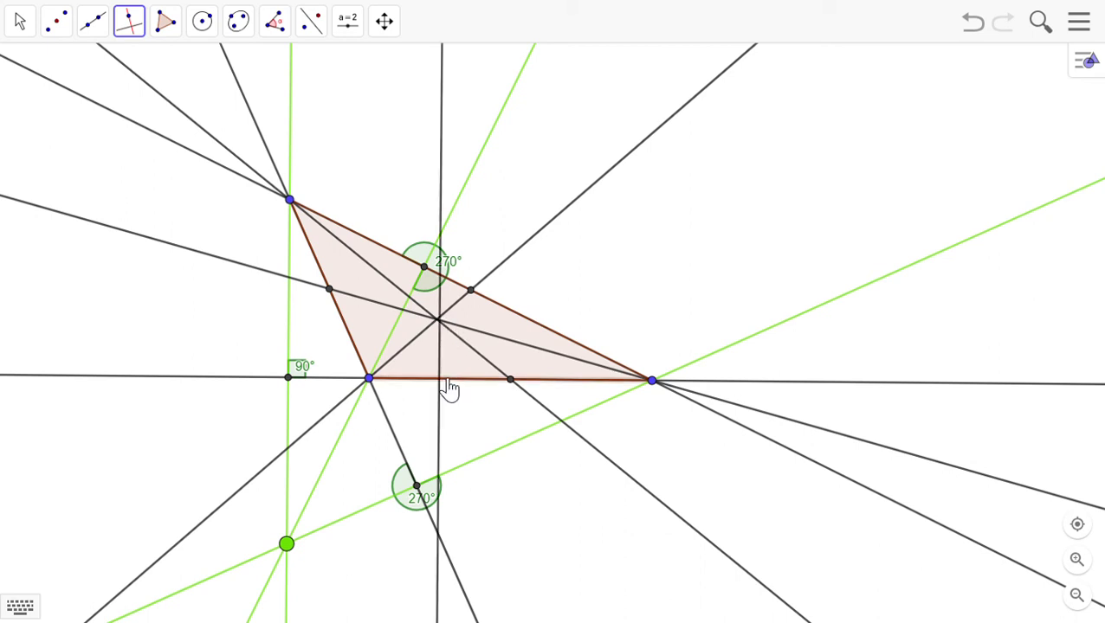
click(440, 321)
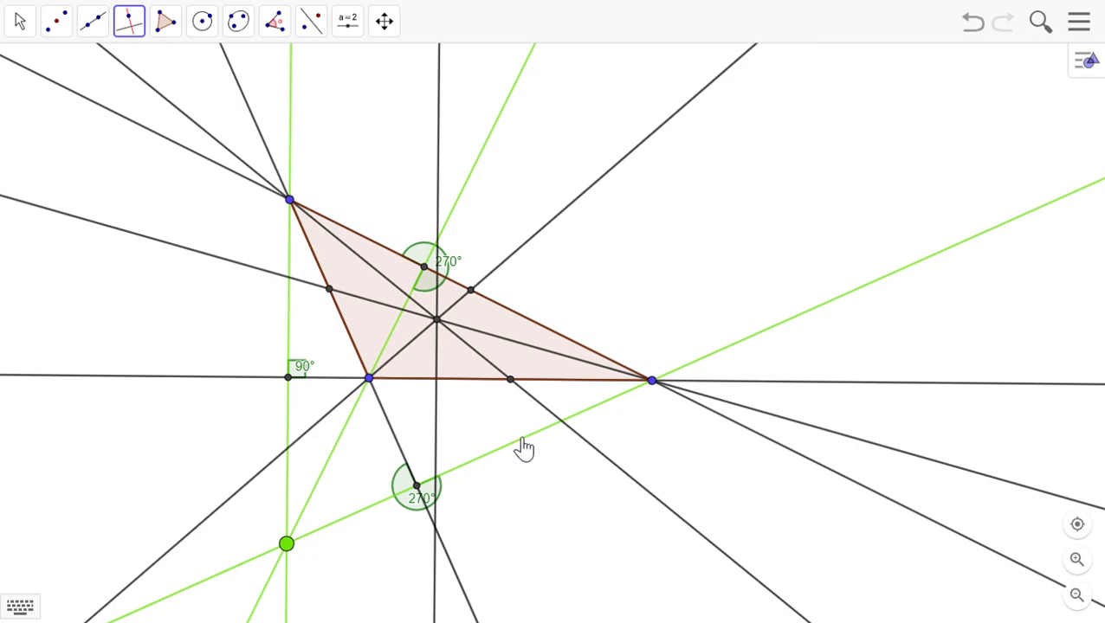
Step: With the Move tool, drag the vertices into a new obtuse triangle, leaving the orthocentre outside at lower left
click(22, 24)
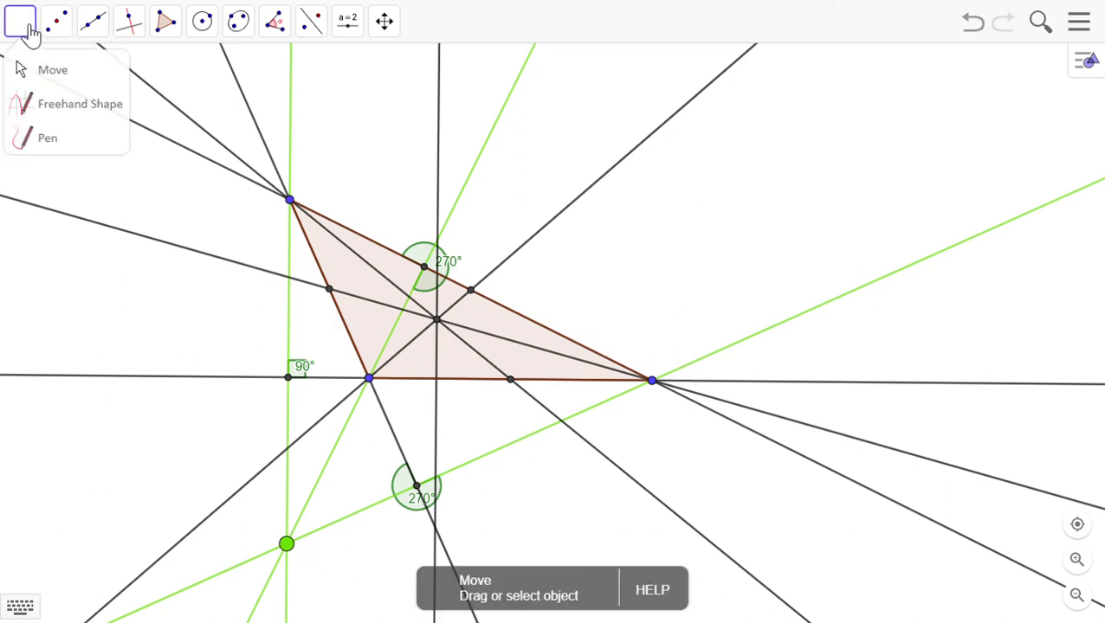
click(29, 37)
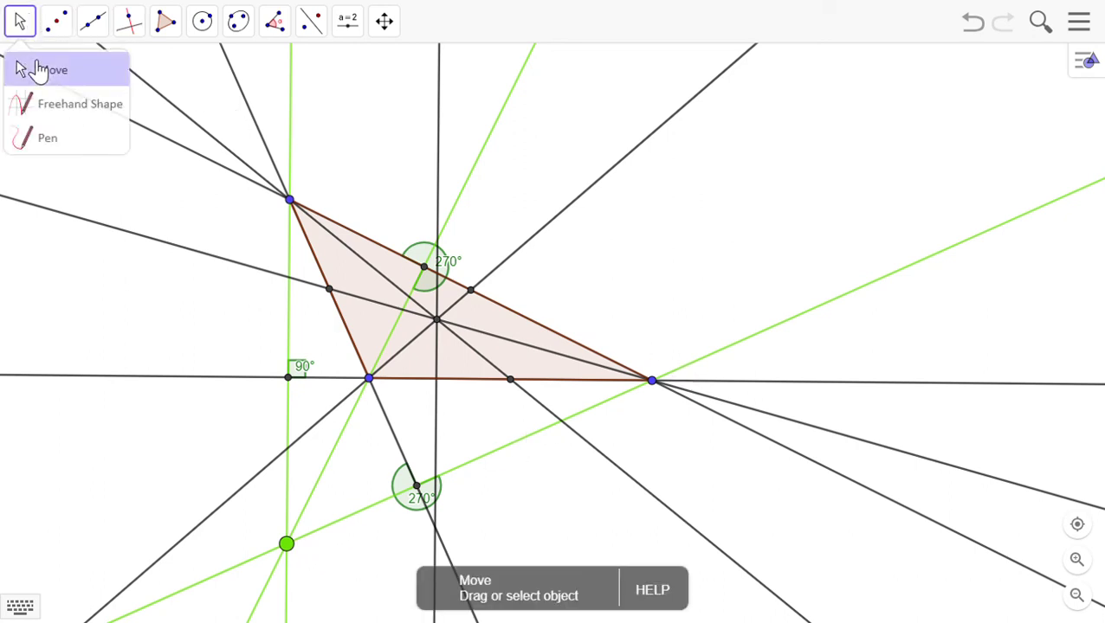
click(37, 69)
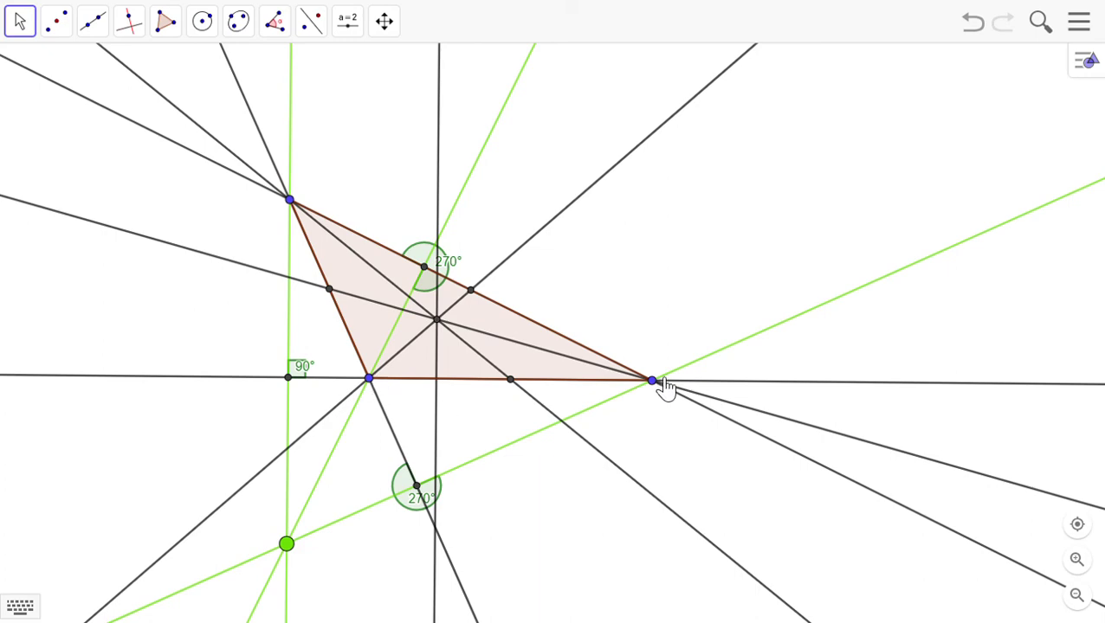
drag(676, 378, 621, 269)
drag(267, 216, 222, 303)
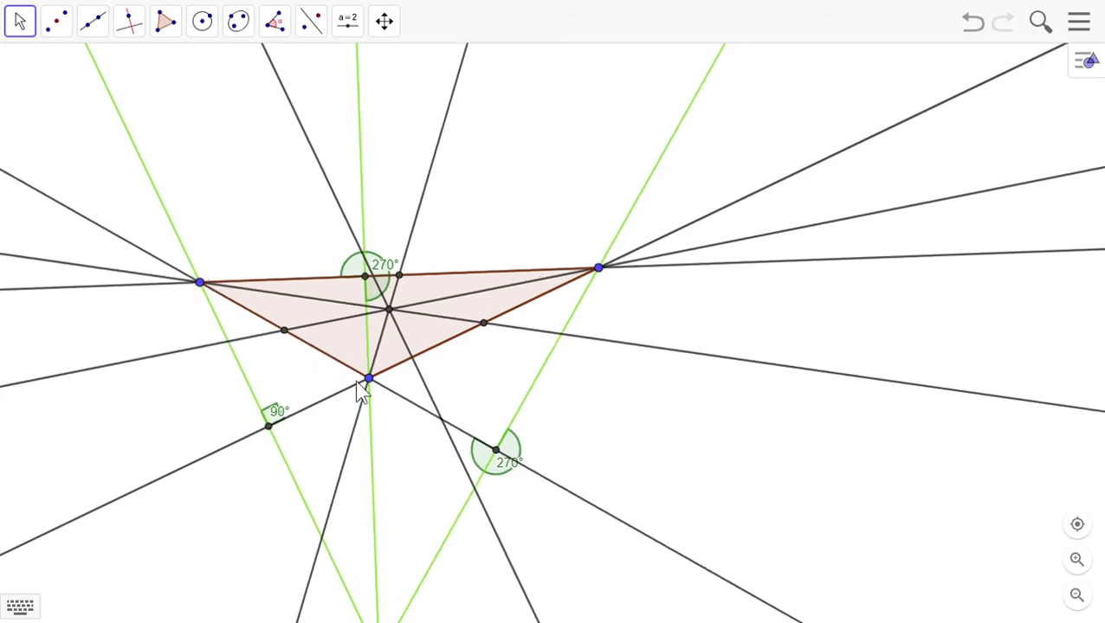
drag(372, 383, 381, 384)
drag(472, 398, 563, 381)
drag(220, 307, 340, 385)
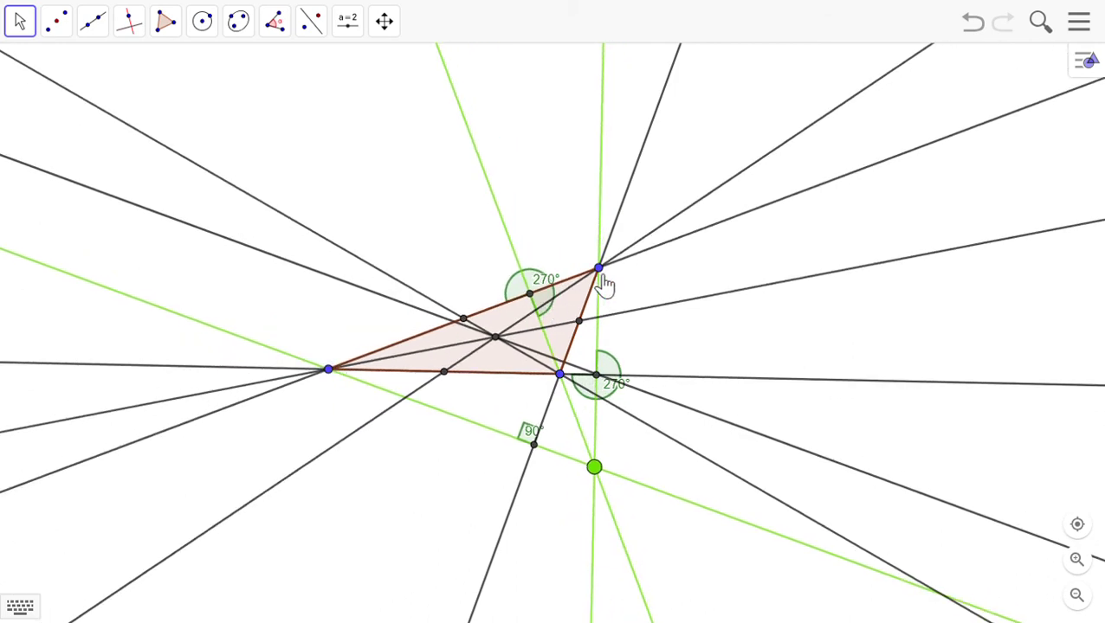
drag(600, 271, 270, 244)
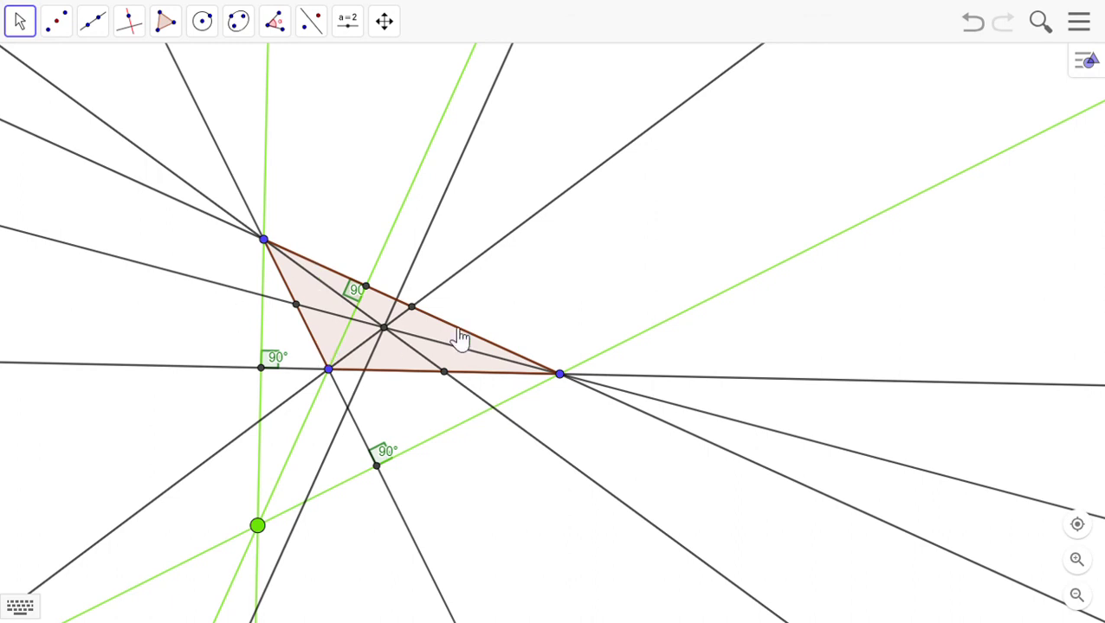